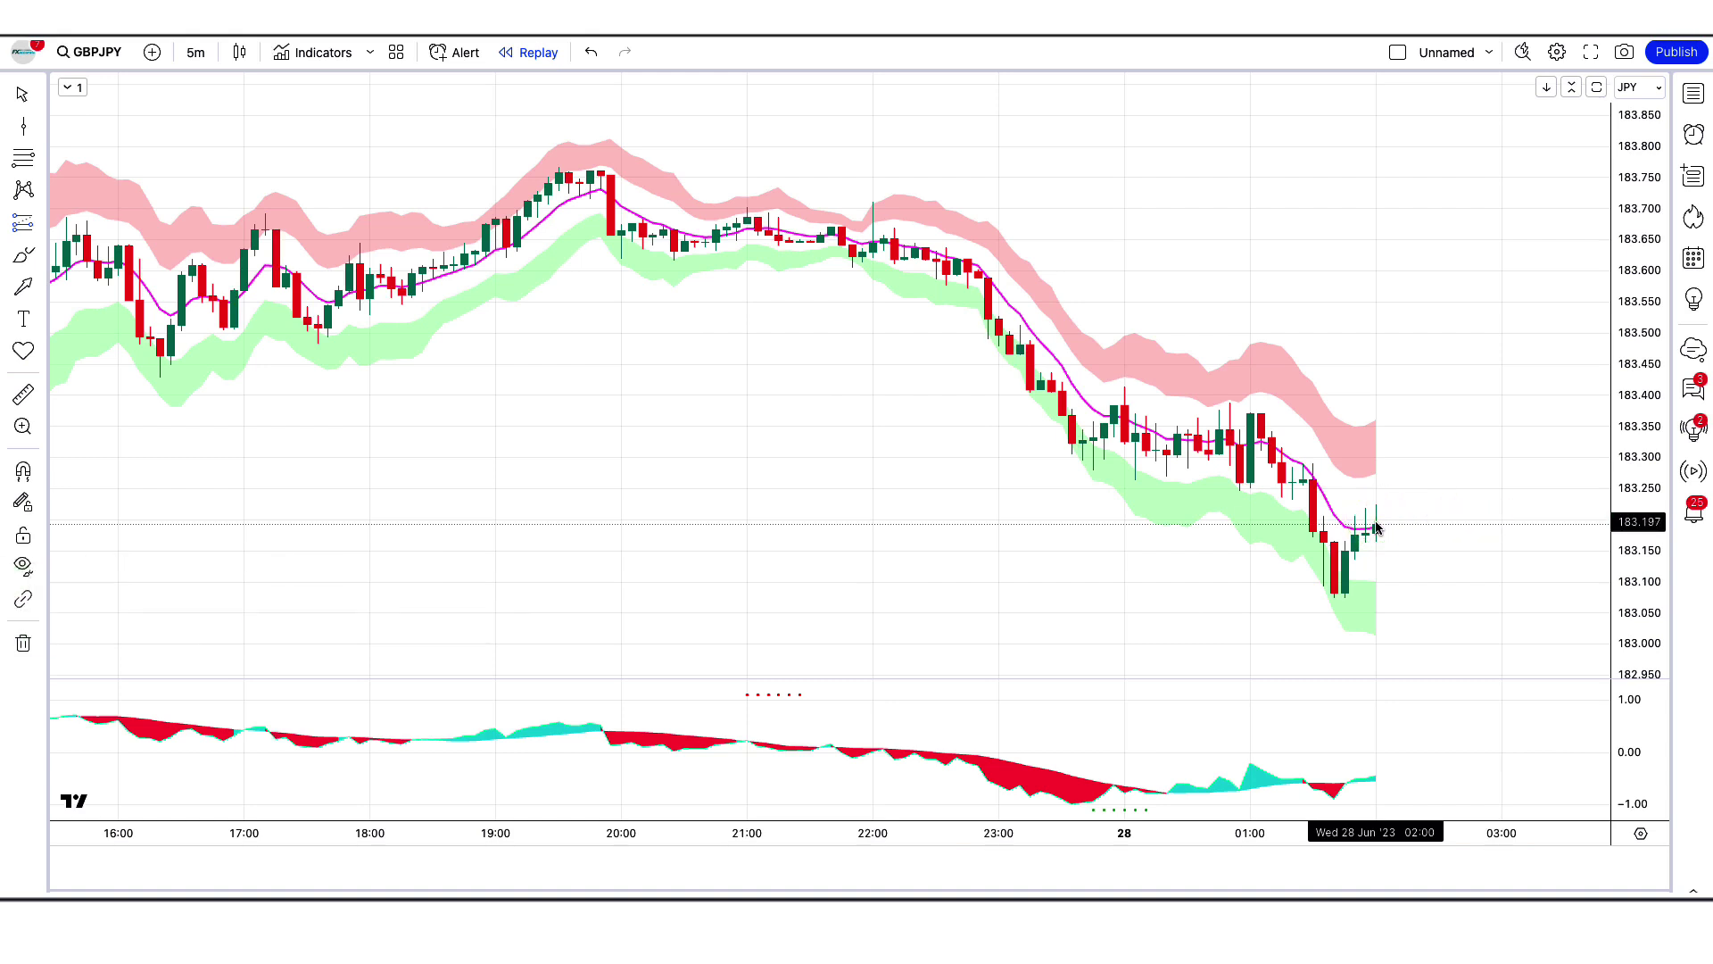
# Place a long position on the last candle, stop at the swing low, target about 1.5× risk
pyautogui.click(1377, 524)
pyautogui.moveTo(1376, 608); pyautogui.dragTo(1404, 602)
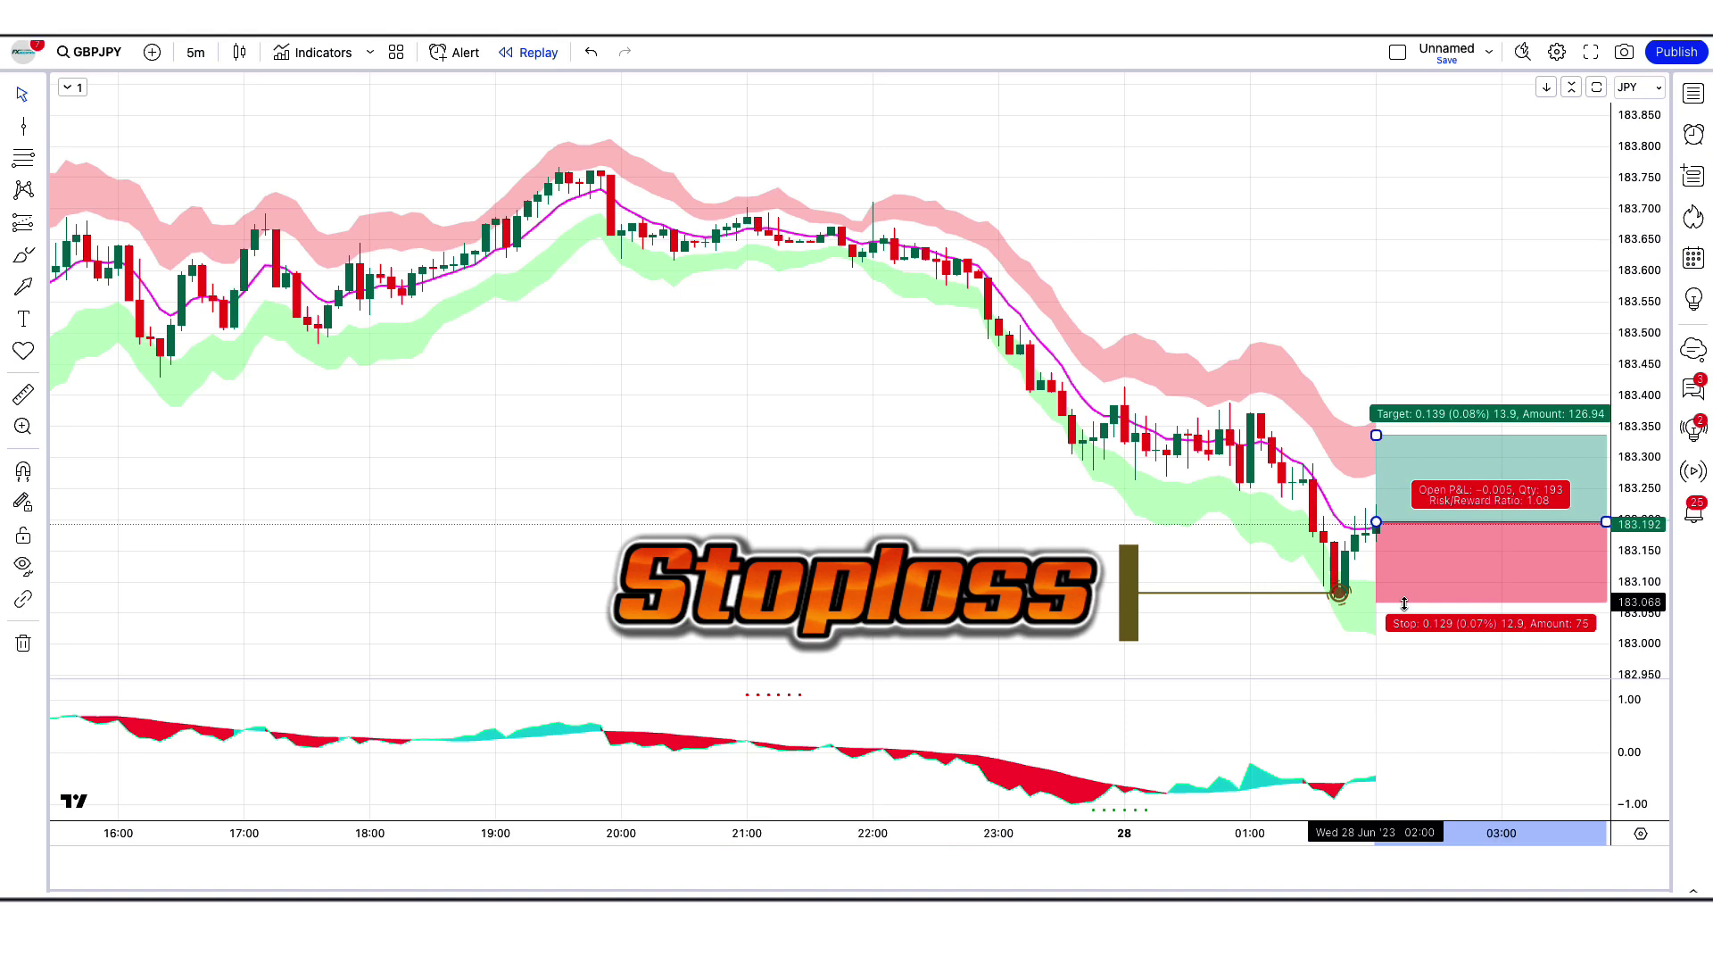
pyautogui.moveTo(1376, 434); pyautogui.dragTo(1378, 385)
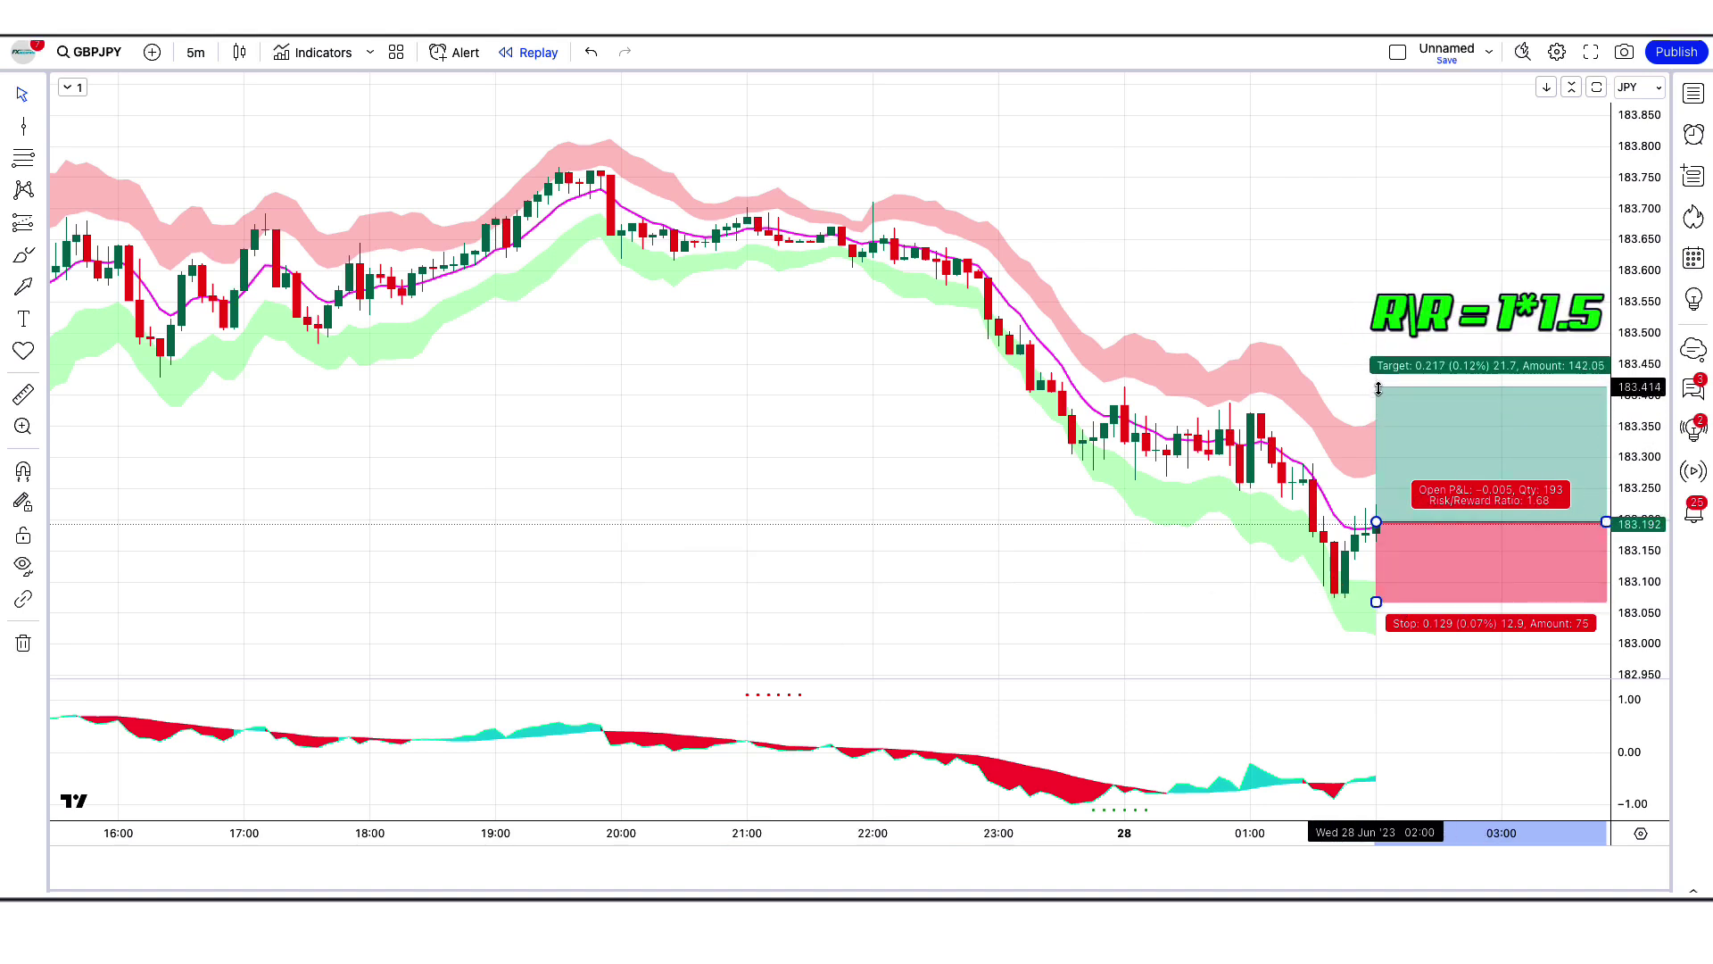
pyautogui.click(1214, 668)
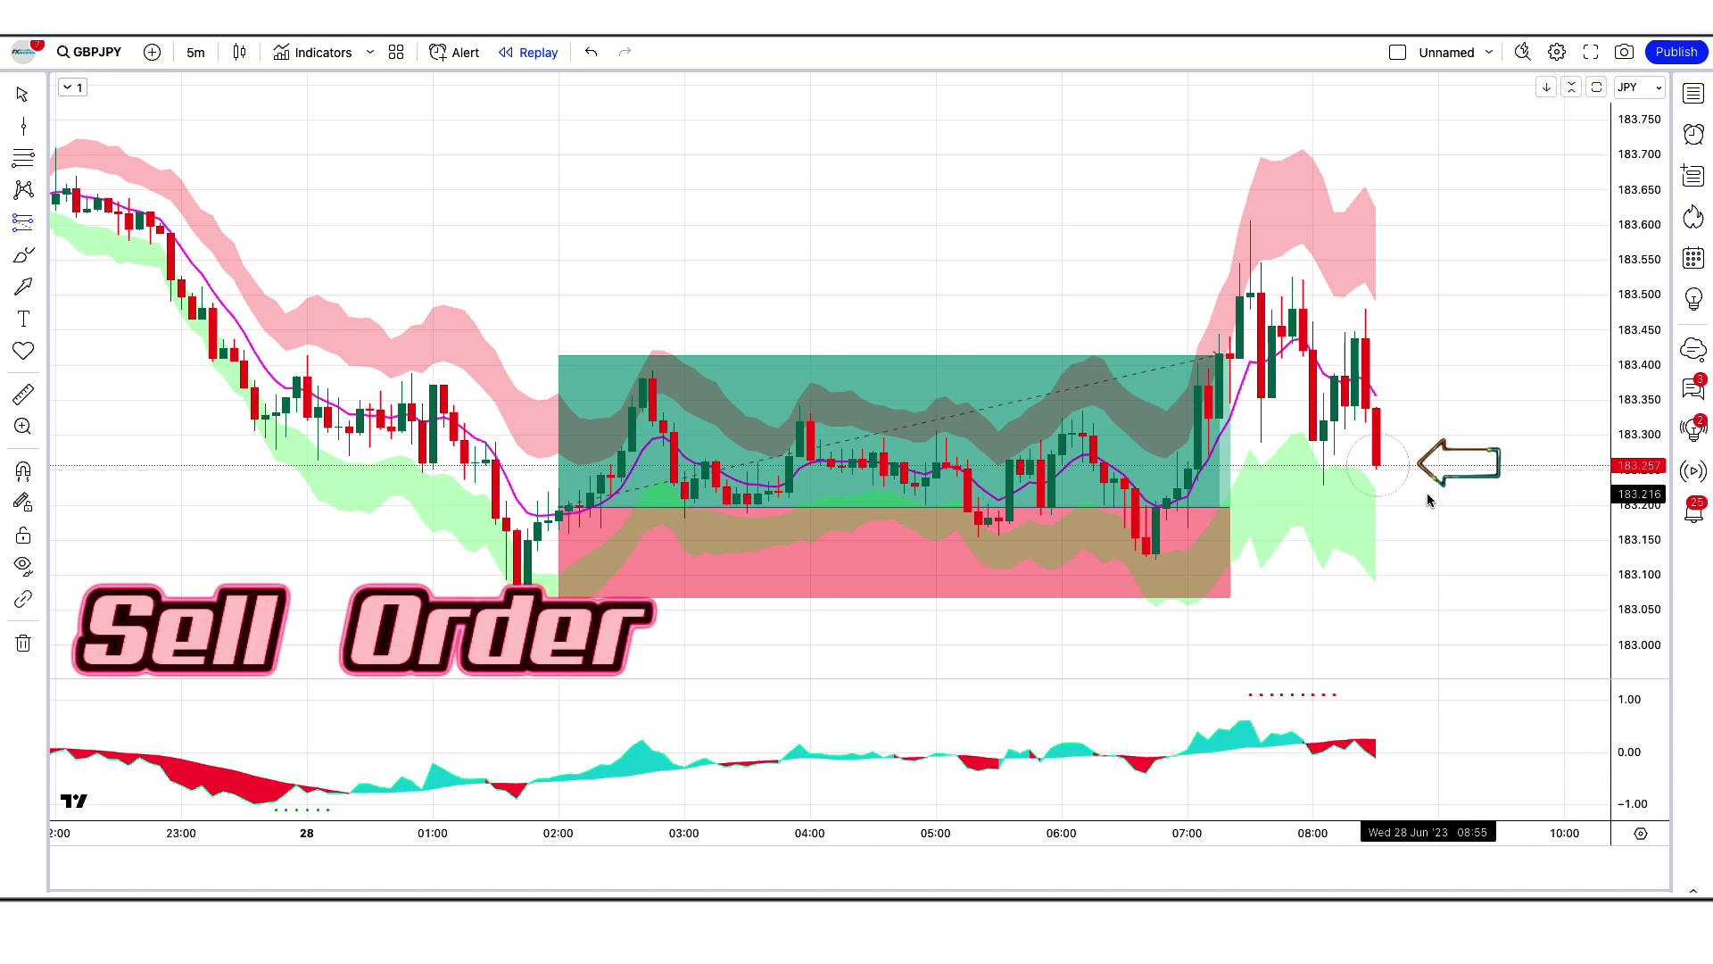
# Place a short position on the last candle, stop above the recent high, target about 1.5× risk
pyautogui.click(1376, 466)
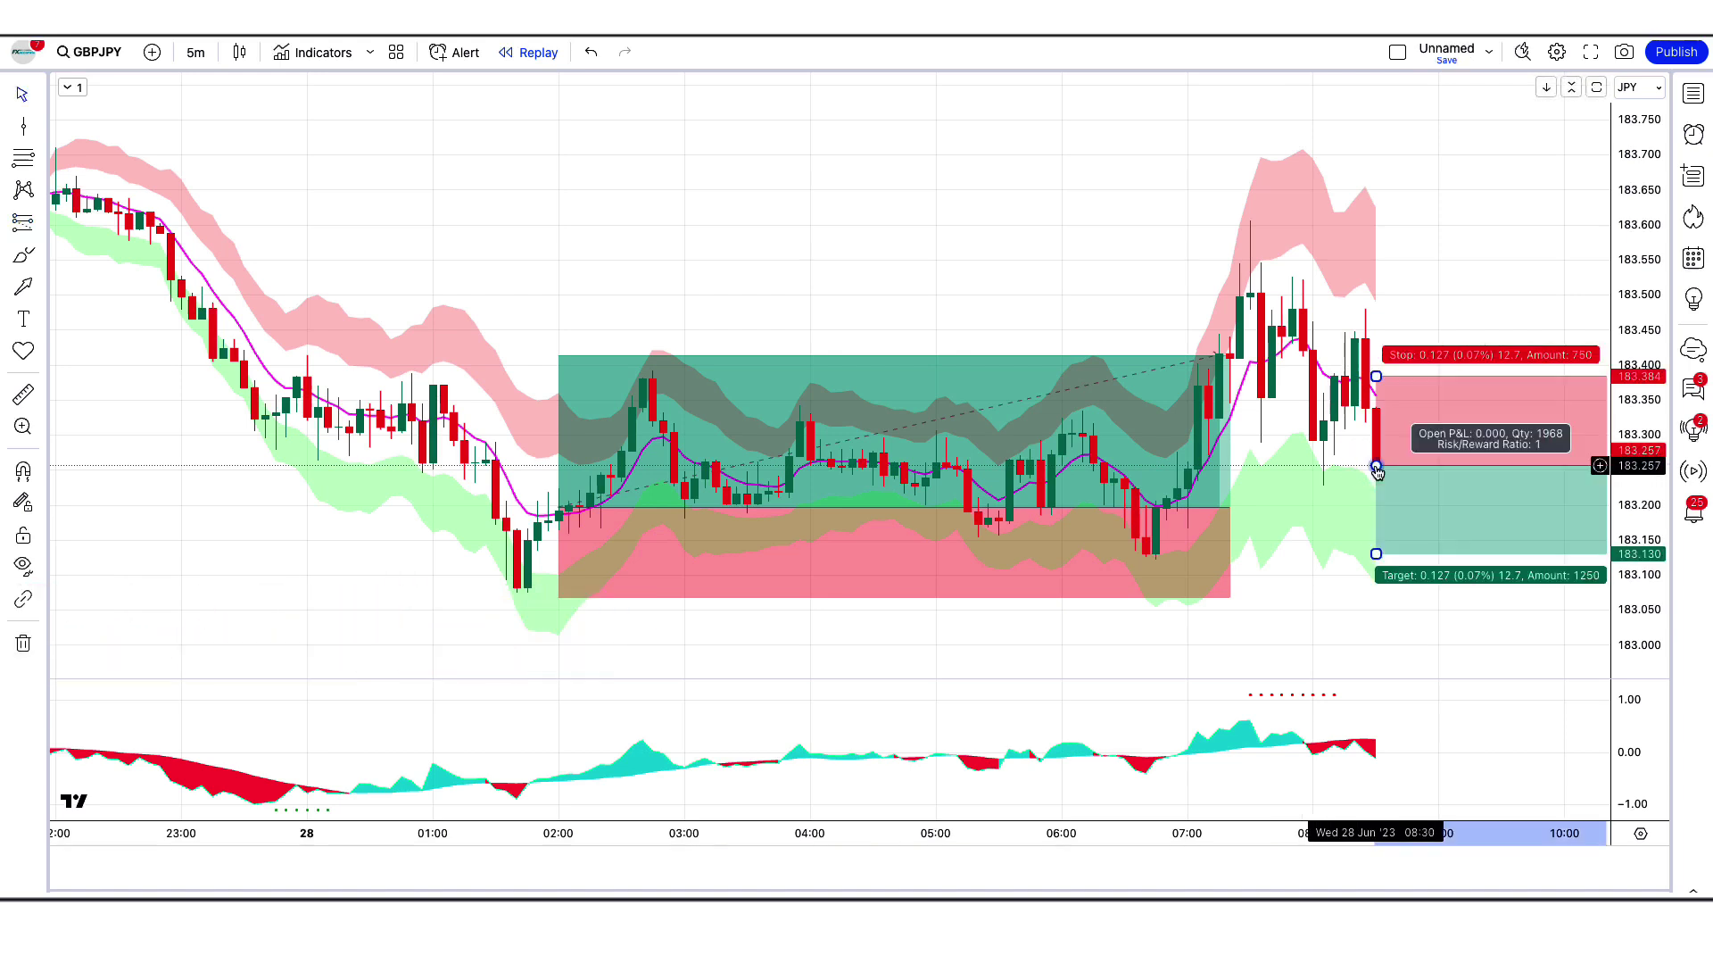
pyautogui.moveTo(1377, 376); pyautogui.dragTo(1390, 225)
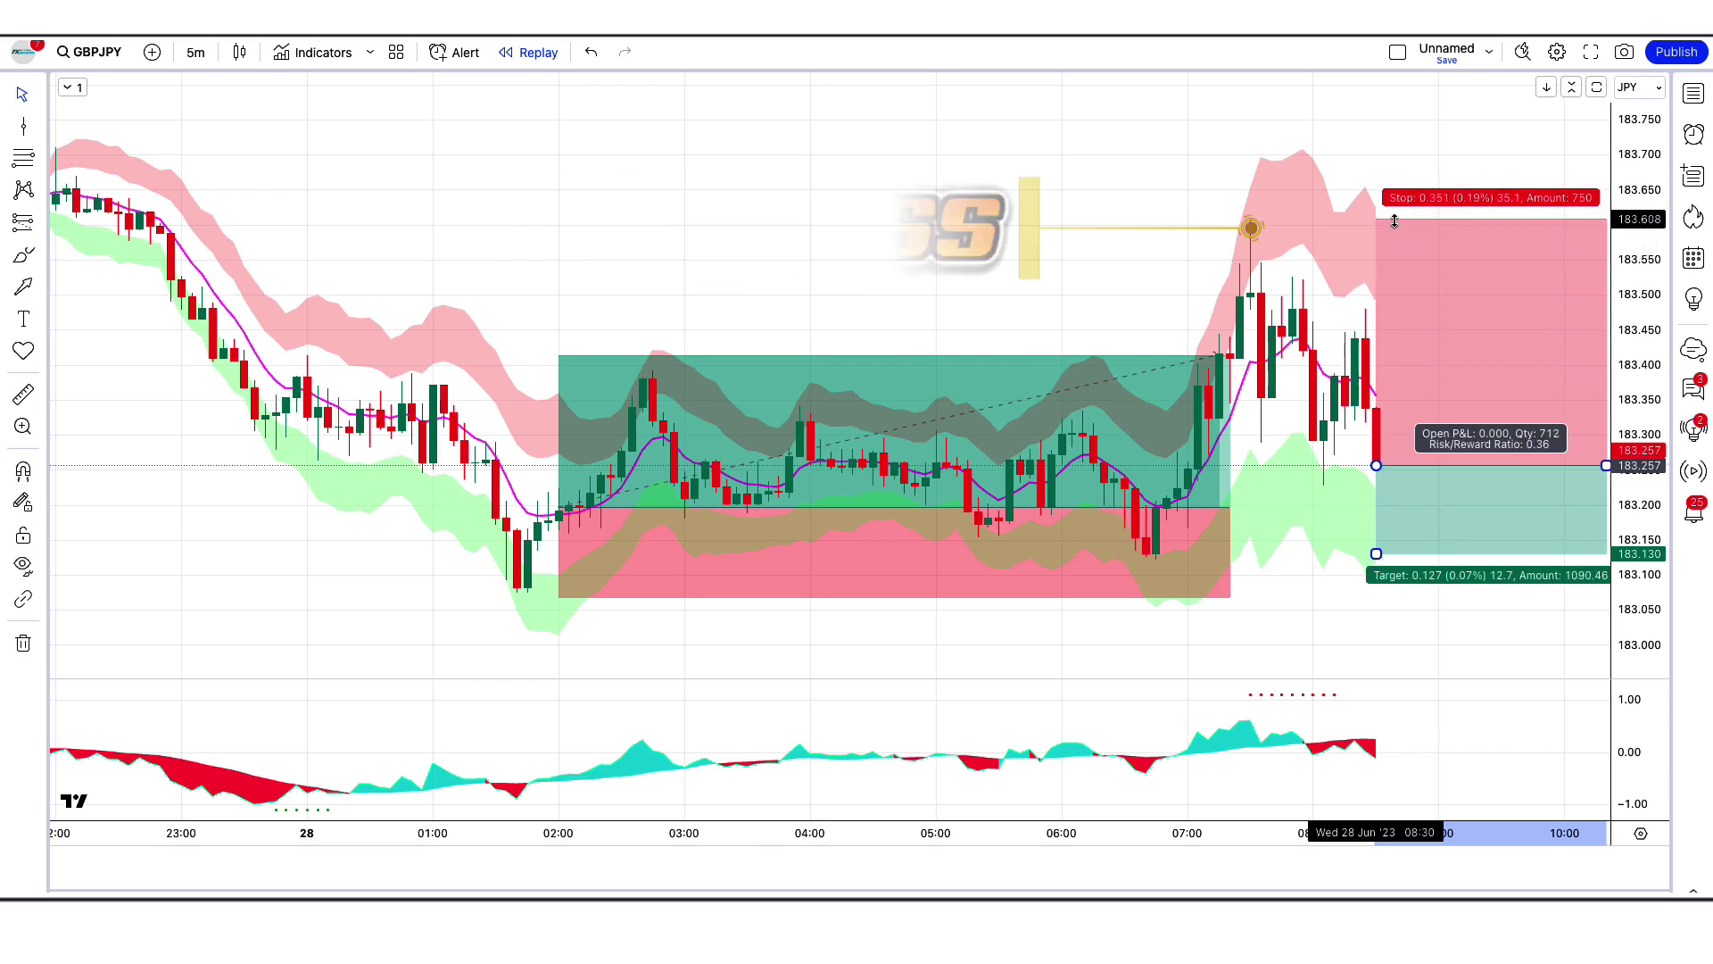
pyautogui.moveTo(1376, 555); pyautogui.dragTo(1388, 772)
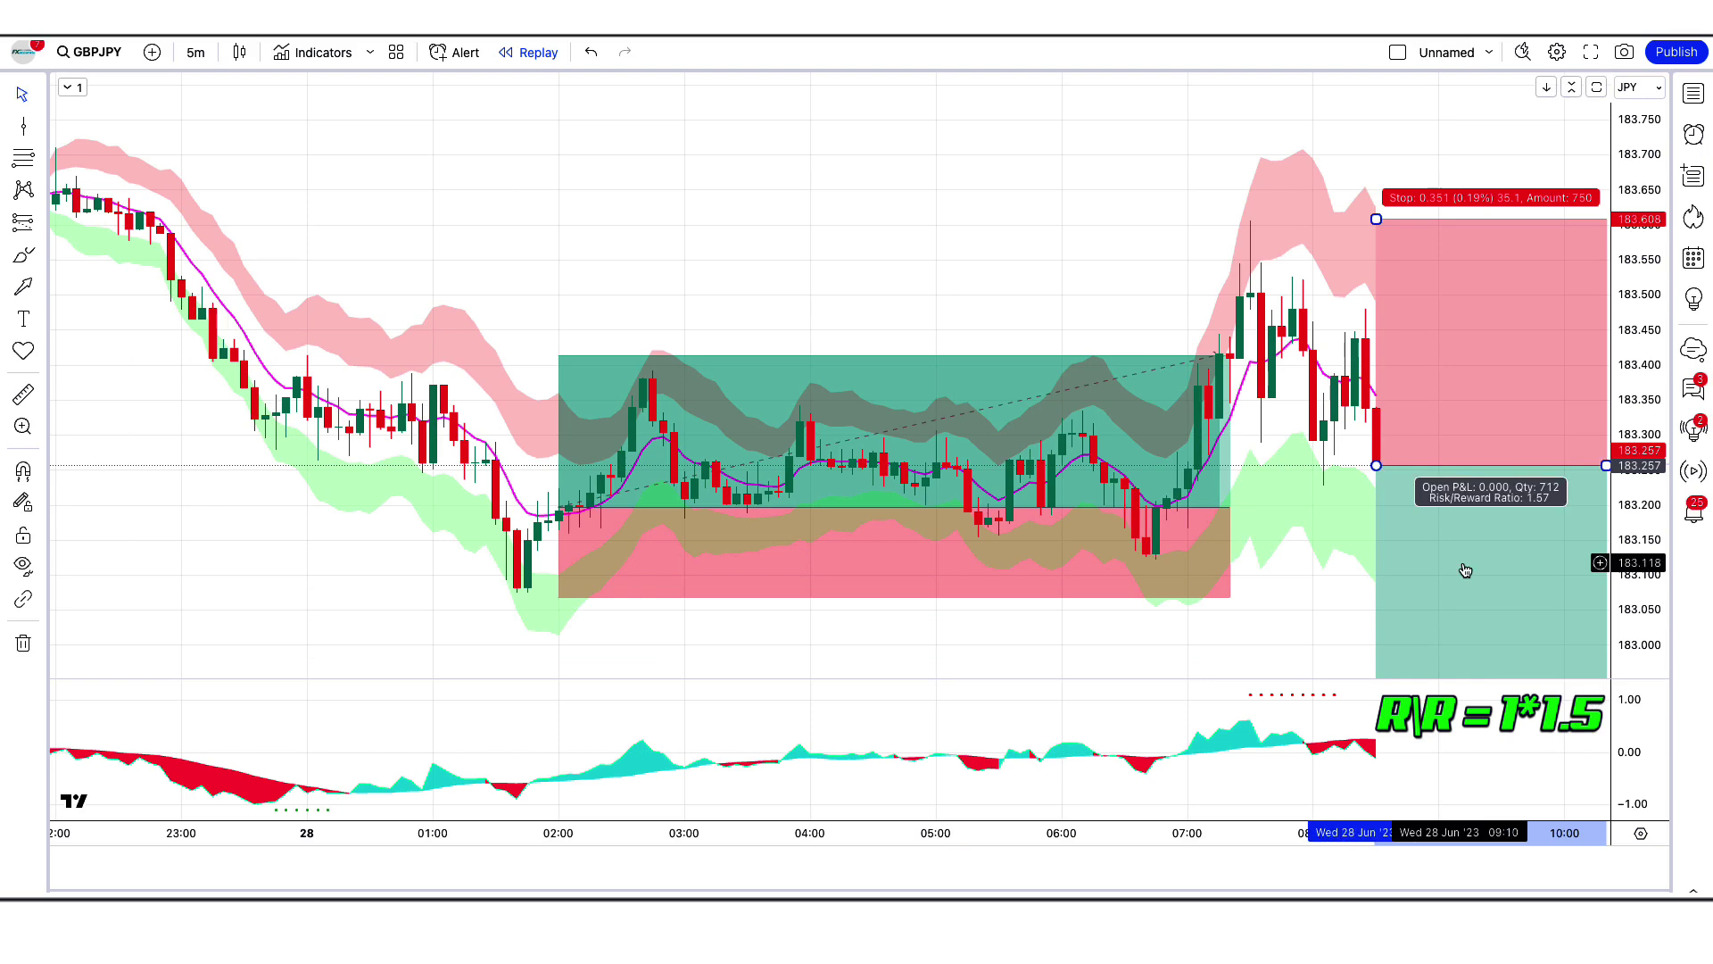
pyautogui.click(1305, 586)
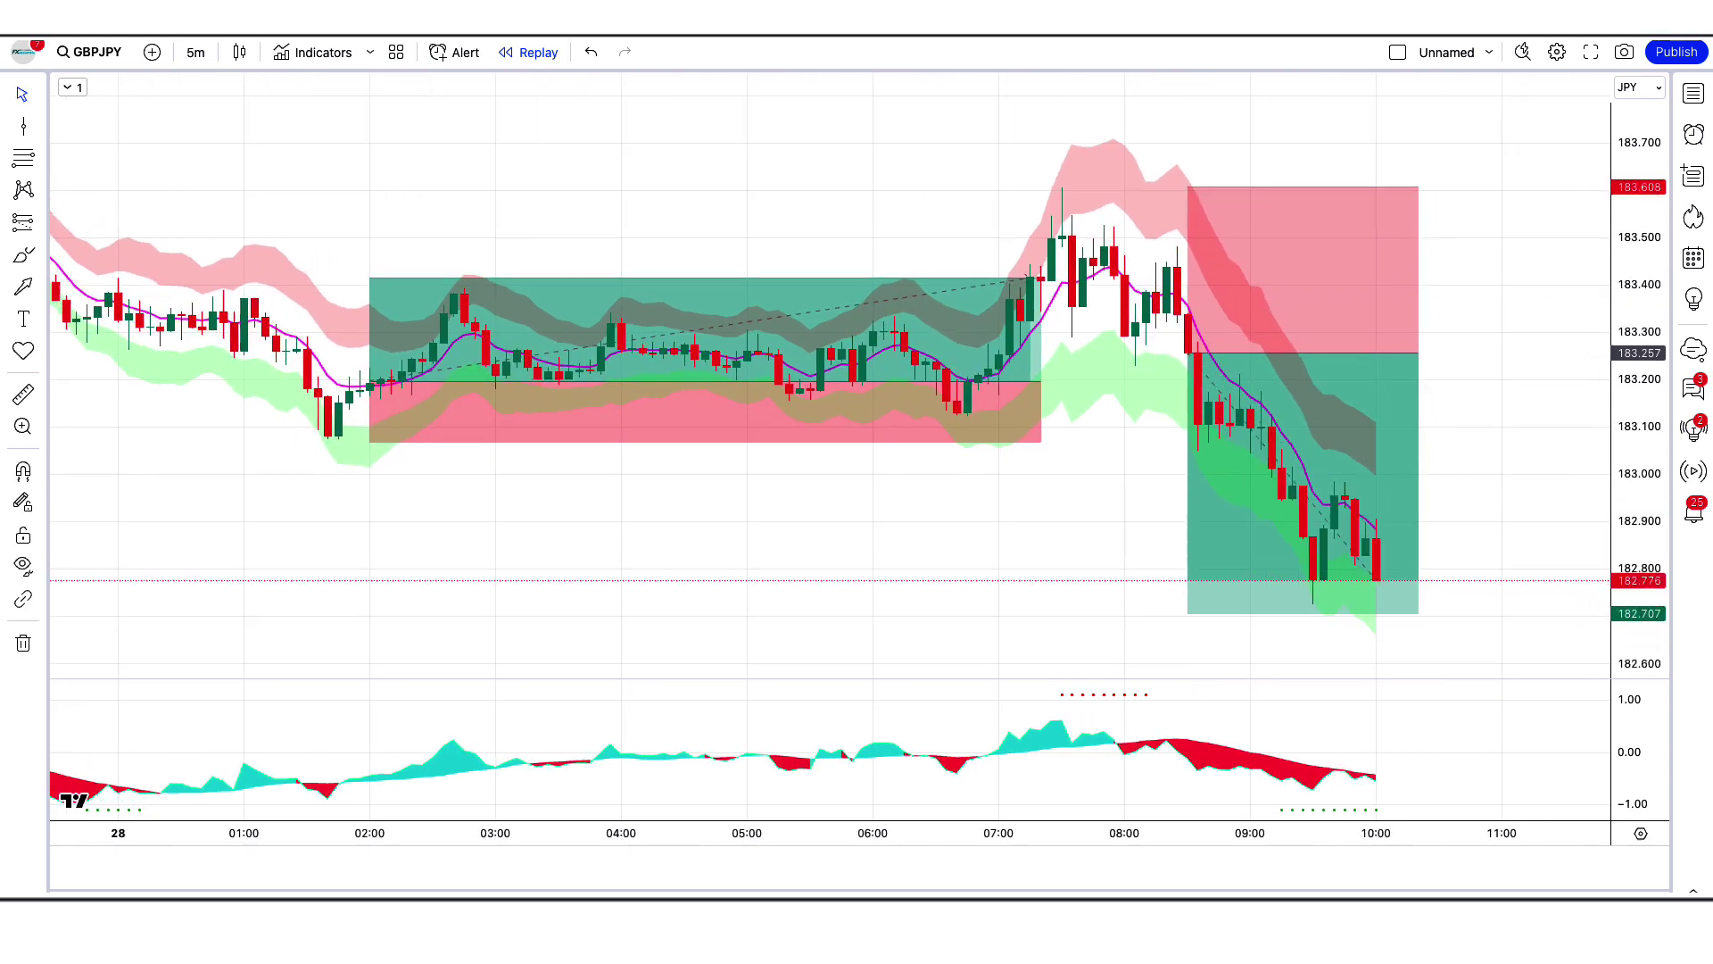
# Trim the short position box so it ends at the candle where the trade closed
pyautogui.moveTo(1377, 355); pyautogui.dragTo(1607, 355)
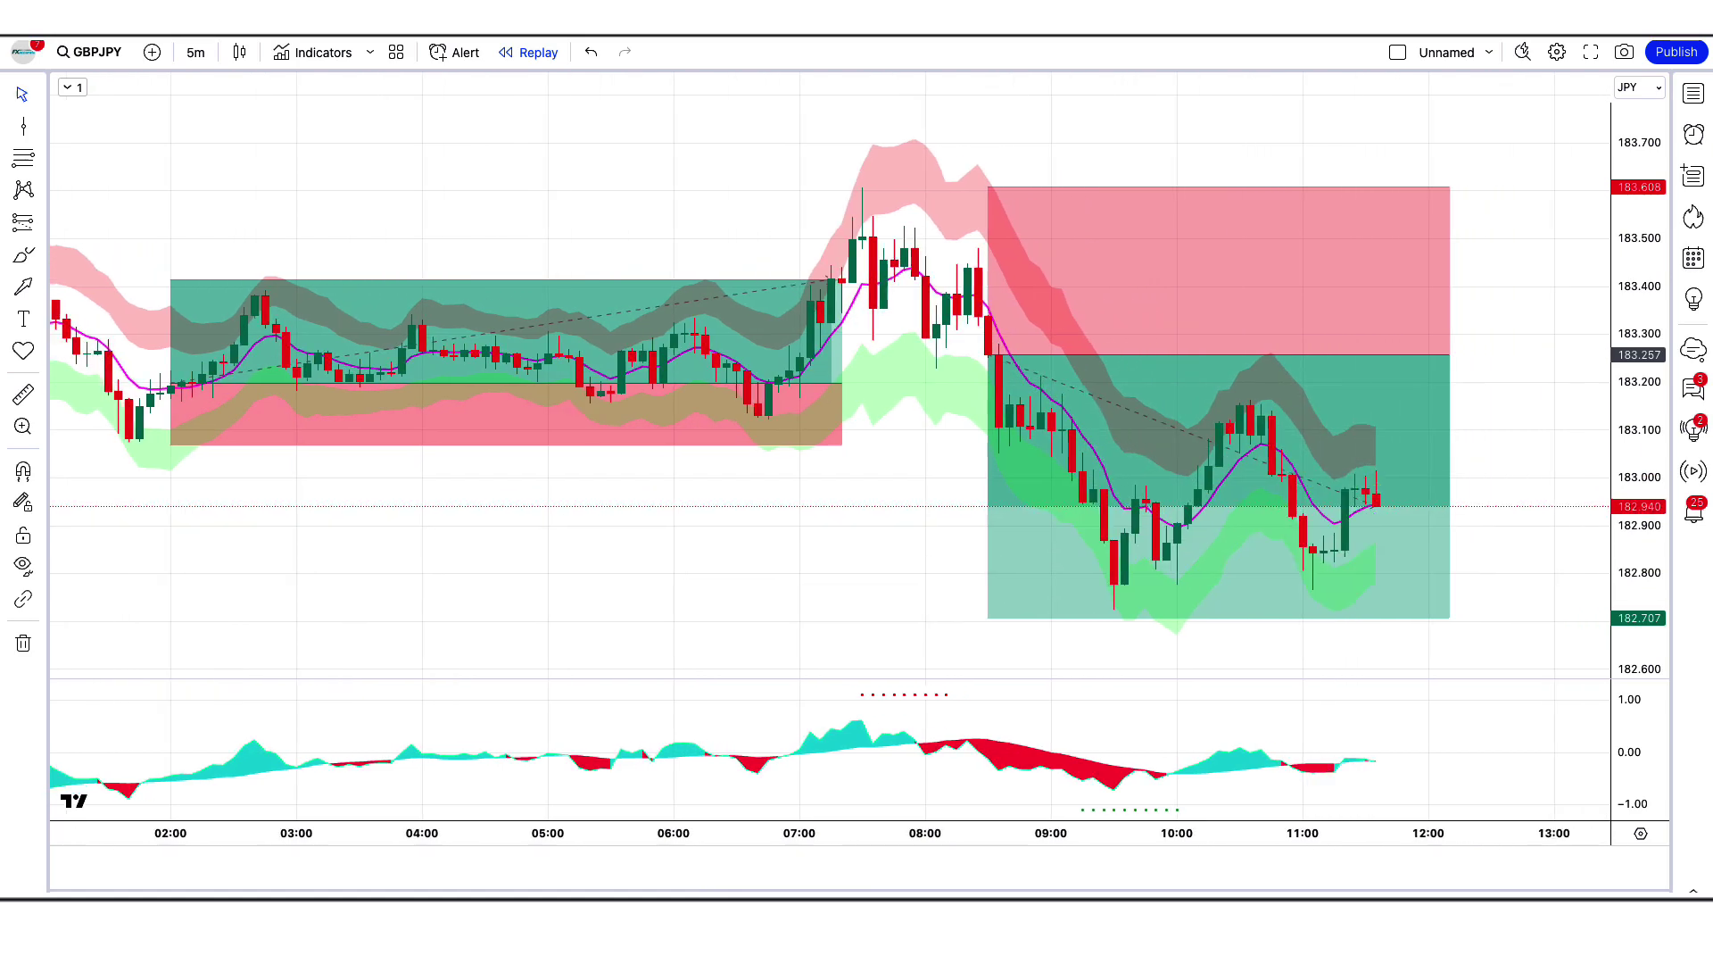
pyautogui.click(1429, 338)
pyautogui.moveTo(1429, 337); pyautogui.dragTo(1388, 337)
pyautogui.click(928, 823)
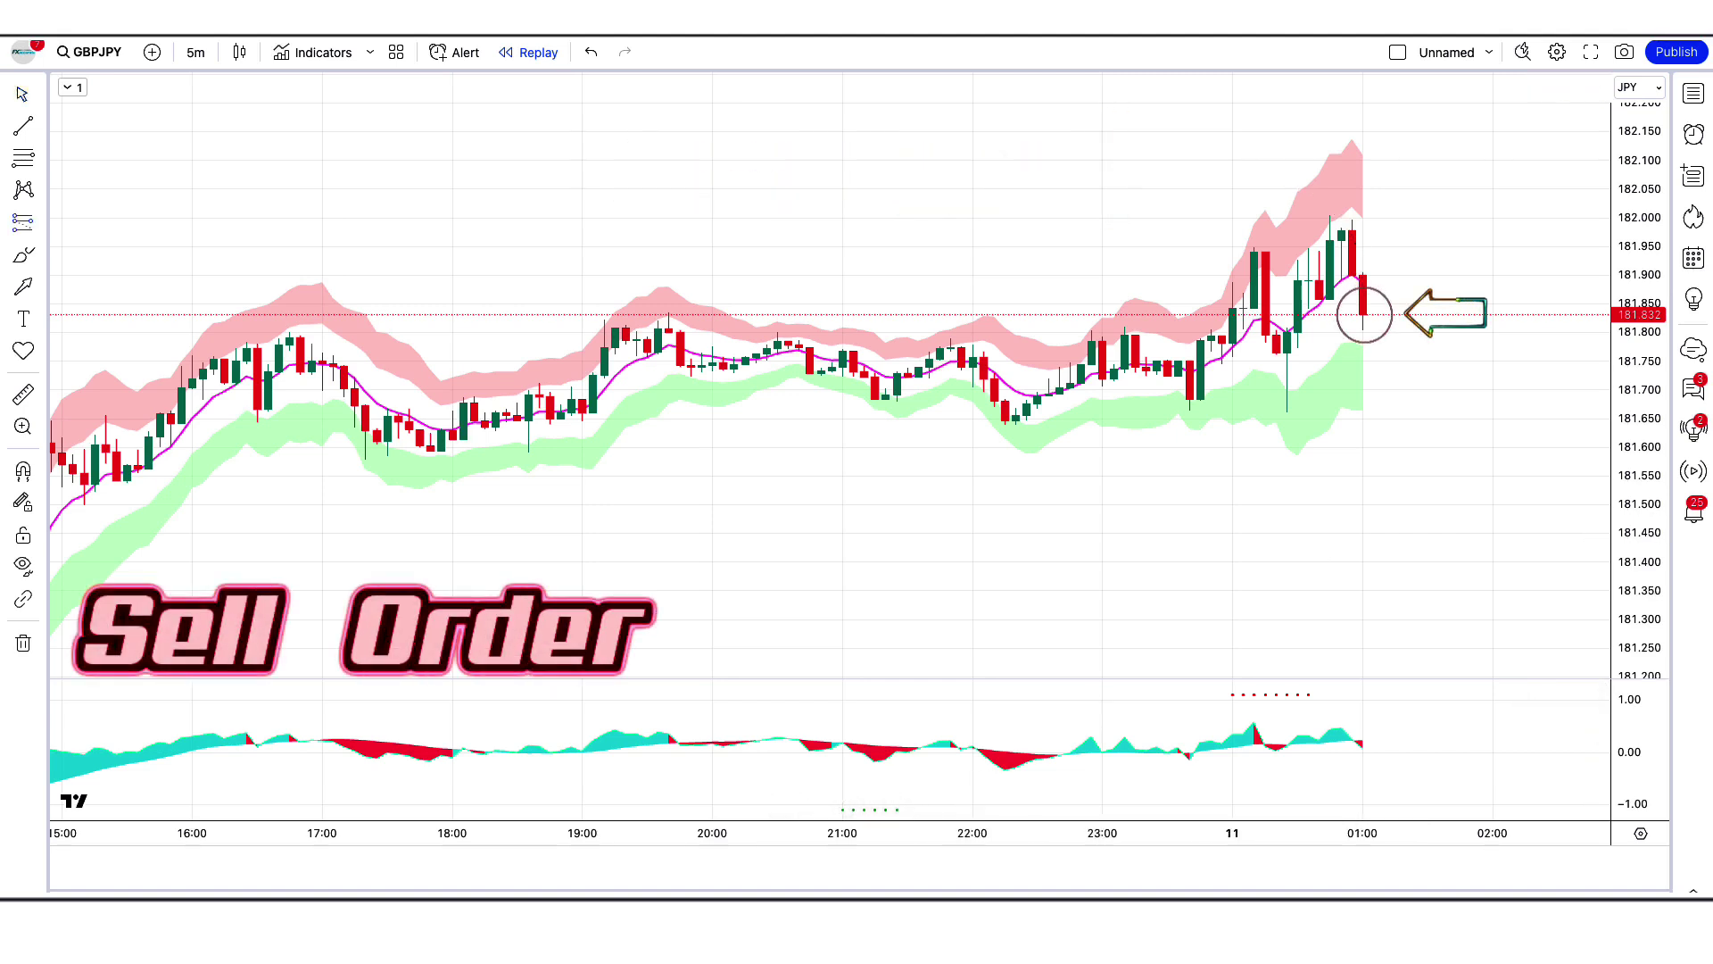
# Place a short position at 181.832 with stop at 182.015 and target near 181.530
pyautogui.click(1364, 315)
pyautogui.moveTo(1411, 252); pyautogui.dragTo(1416, 211)
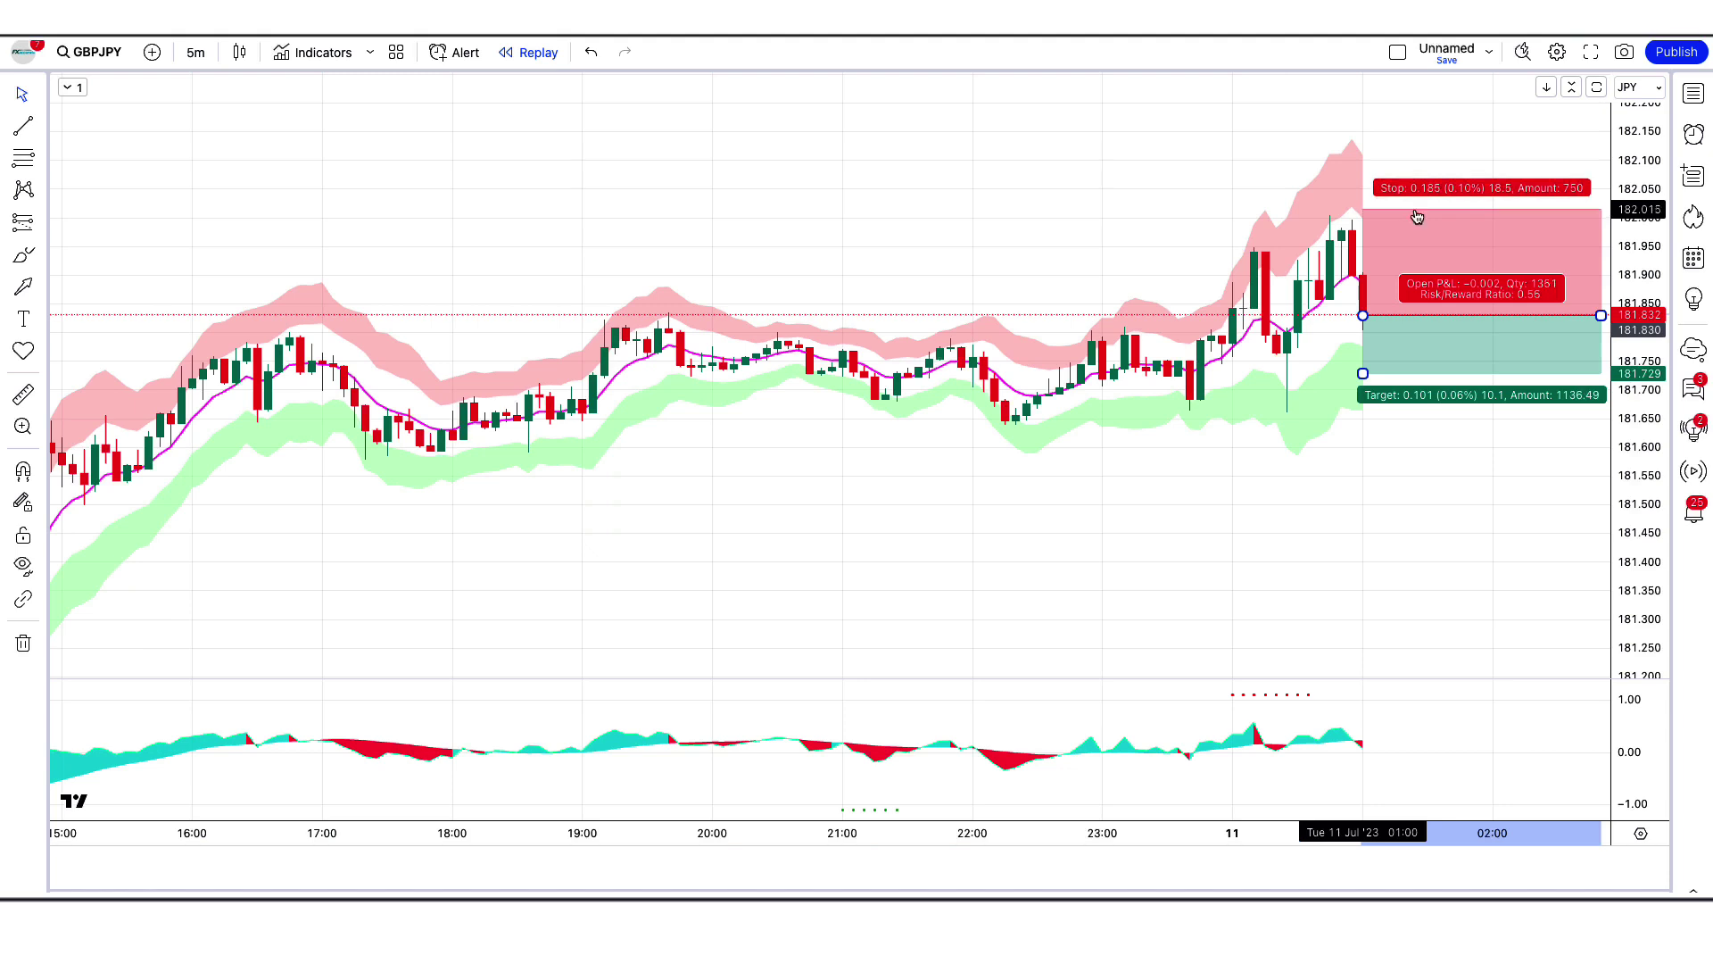
pyautogui.moveTo(1362, 373); pyautogui.dragTo(1363, 484)
pyautogui.click(1251, 493)
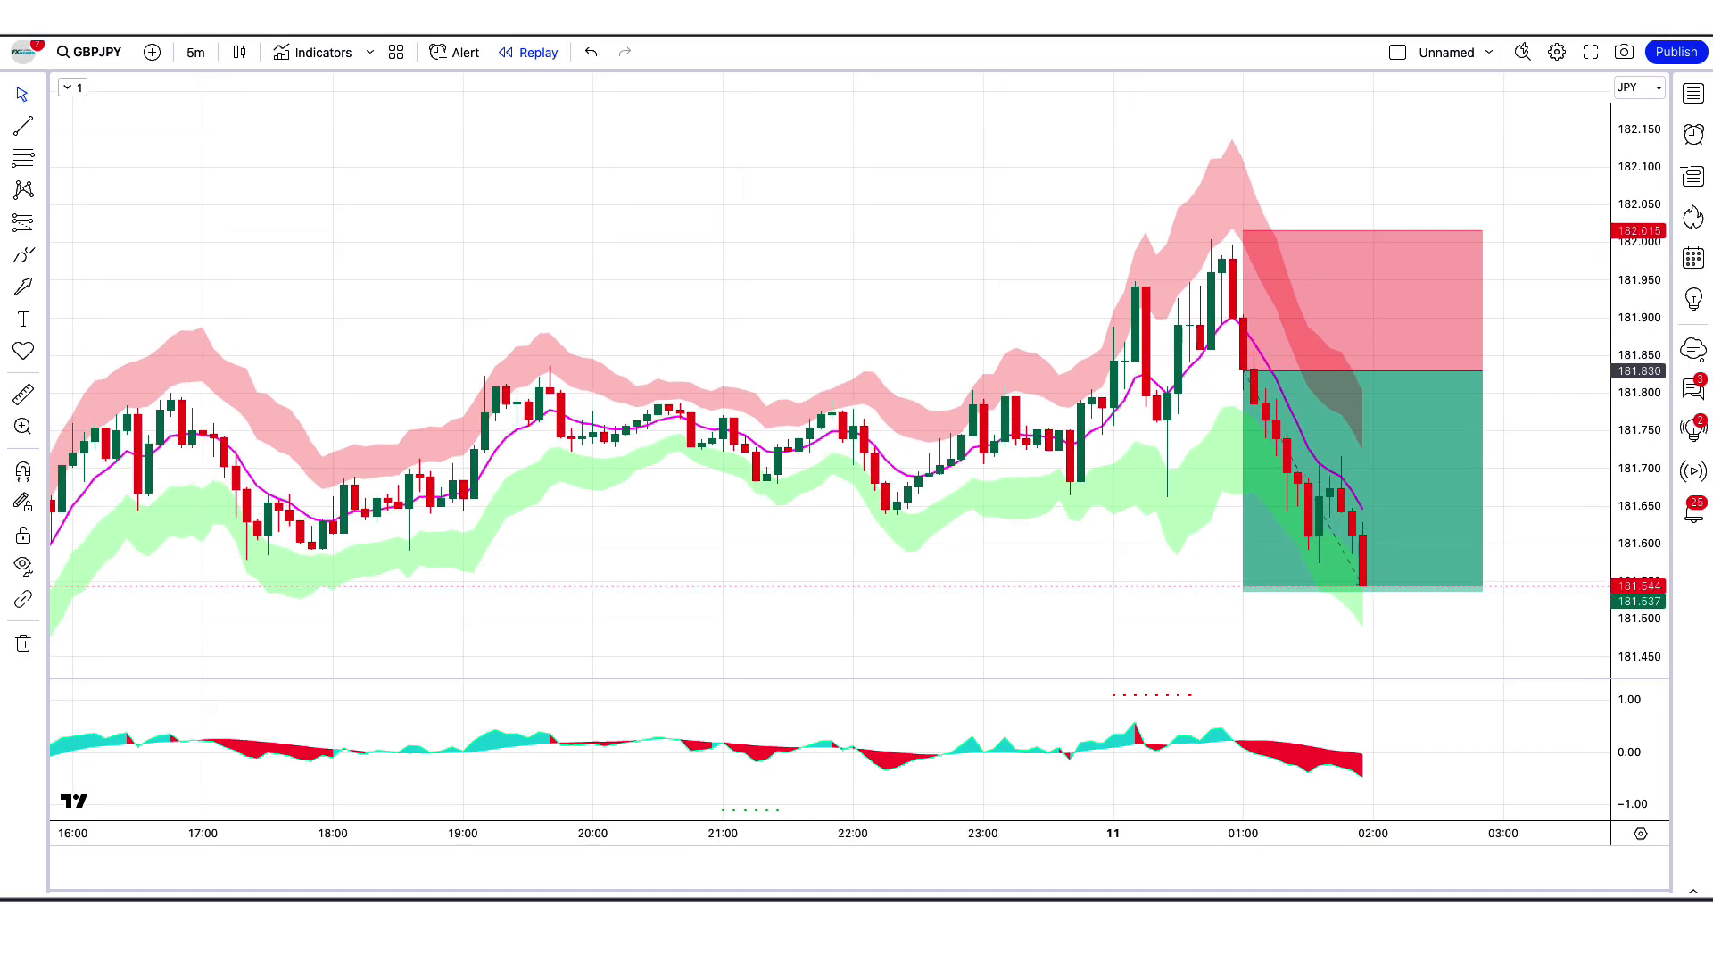
# Shorten the short position box to end where the trade closed
pyautogui.click(1379, 368)
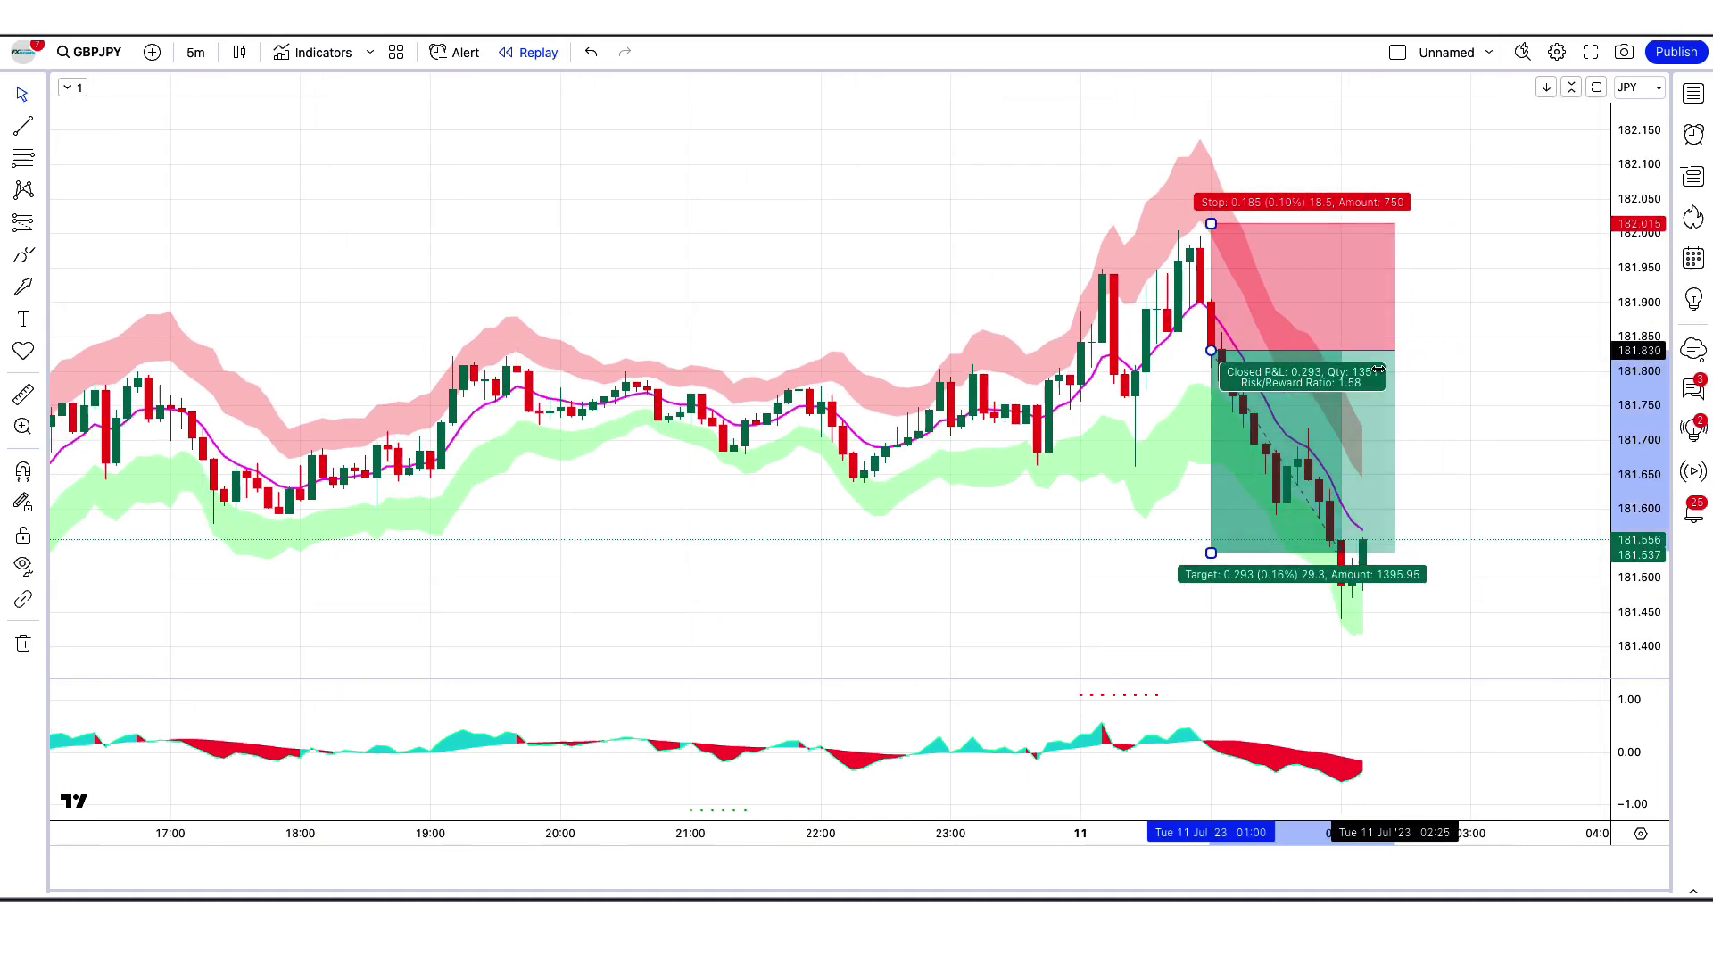
pyautogui.moveTo(1378, 368); pyautogui.dragTo(1335, 370)
pyautogui.click(1335, 661)
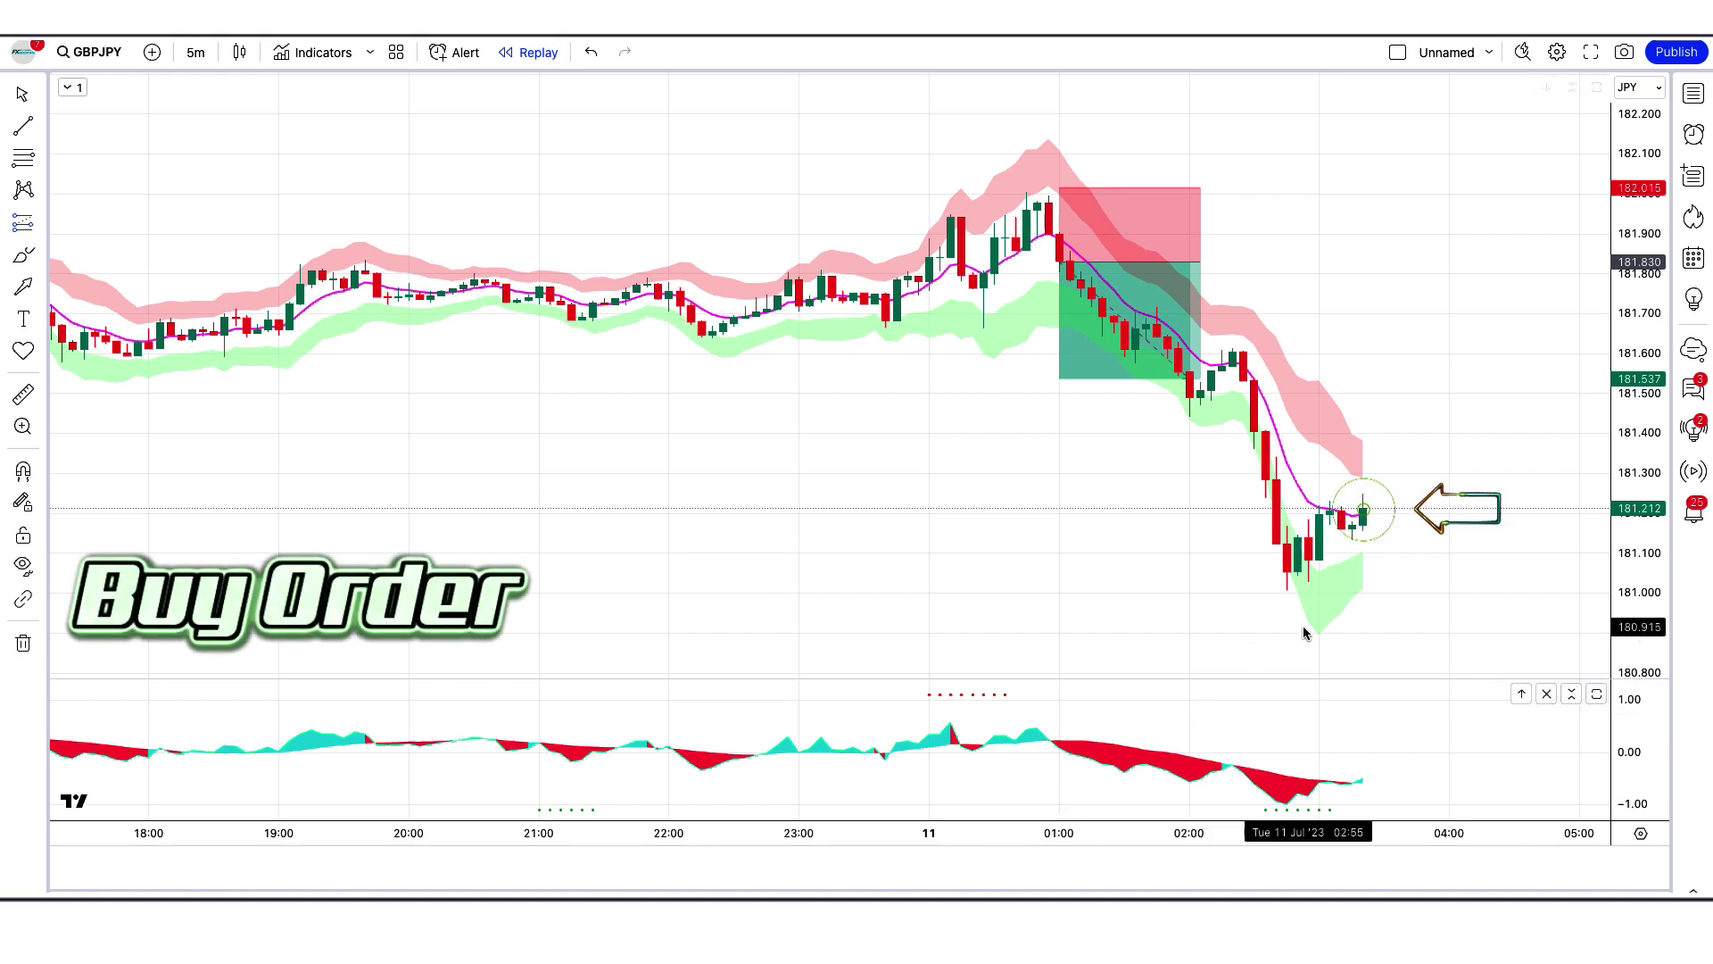
# Place a long position near 181.21 with stop 181.000 and target 181.537, fitting the box width
pyautogui.click(1364, 512)
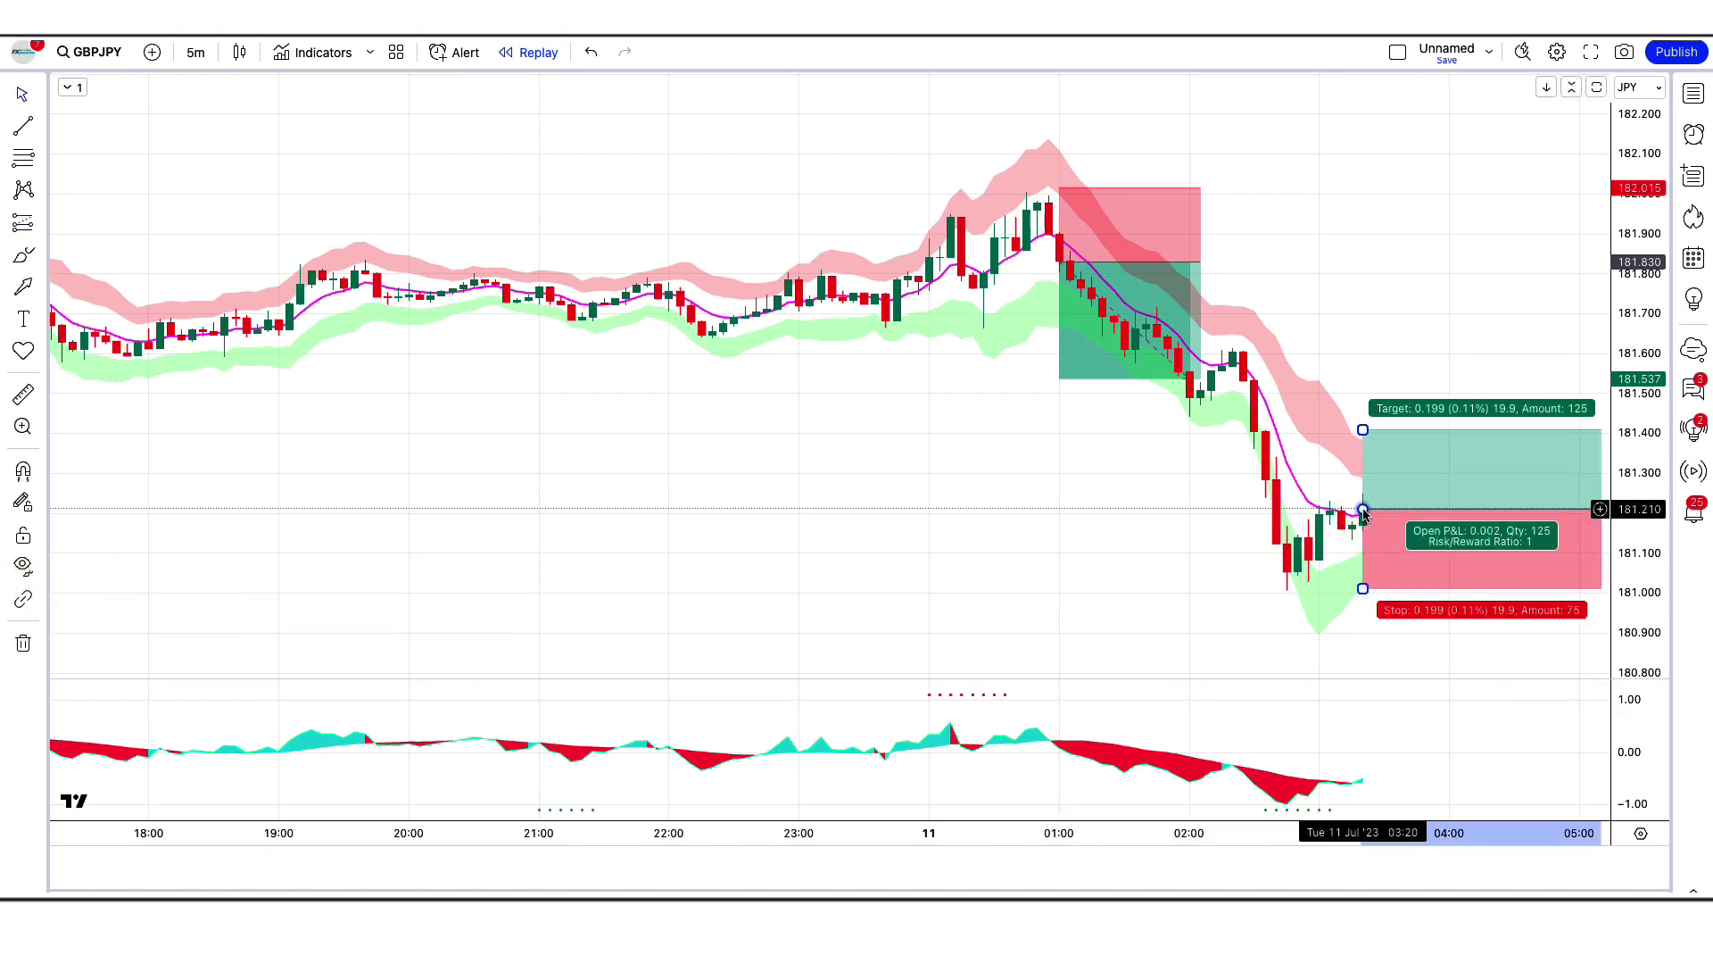
pyautogui.moveTo(1370, 589); pyautogui.dragTo(1396, 591)
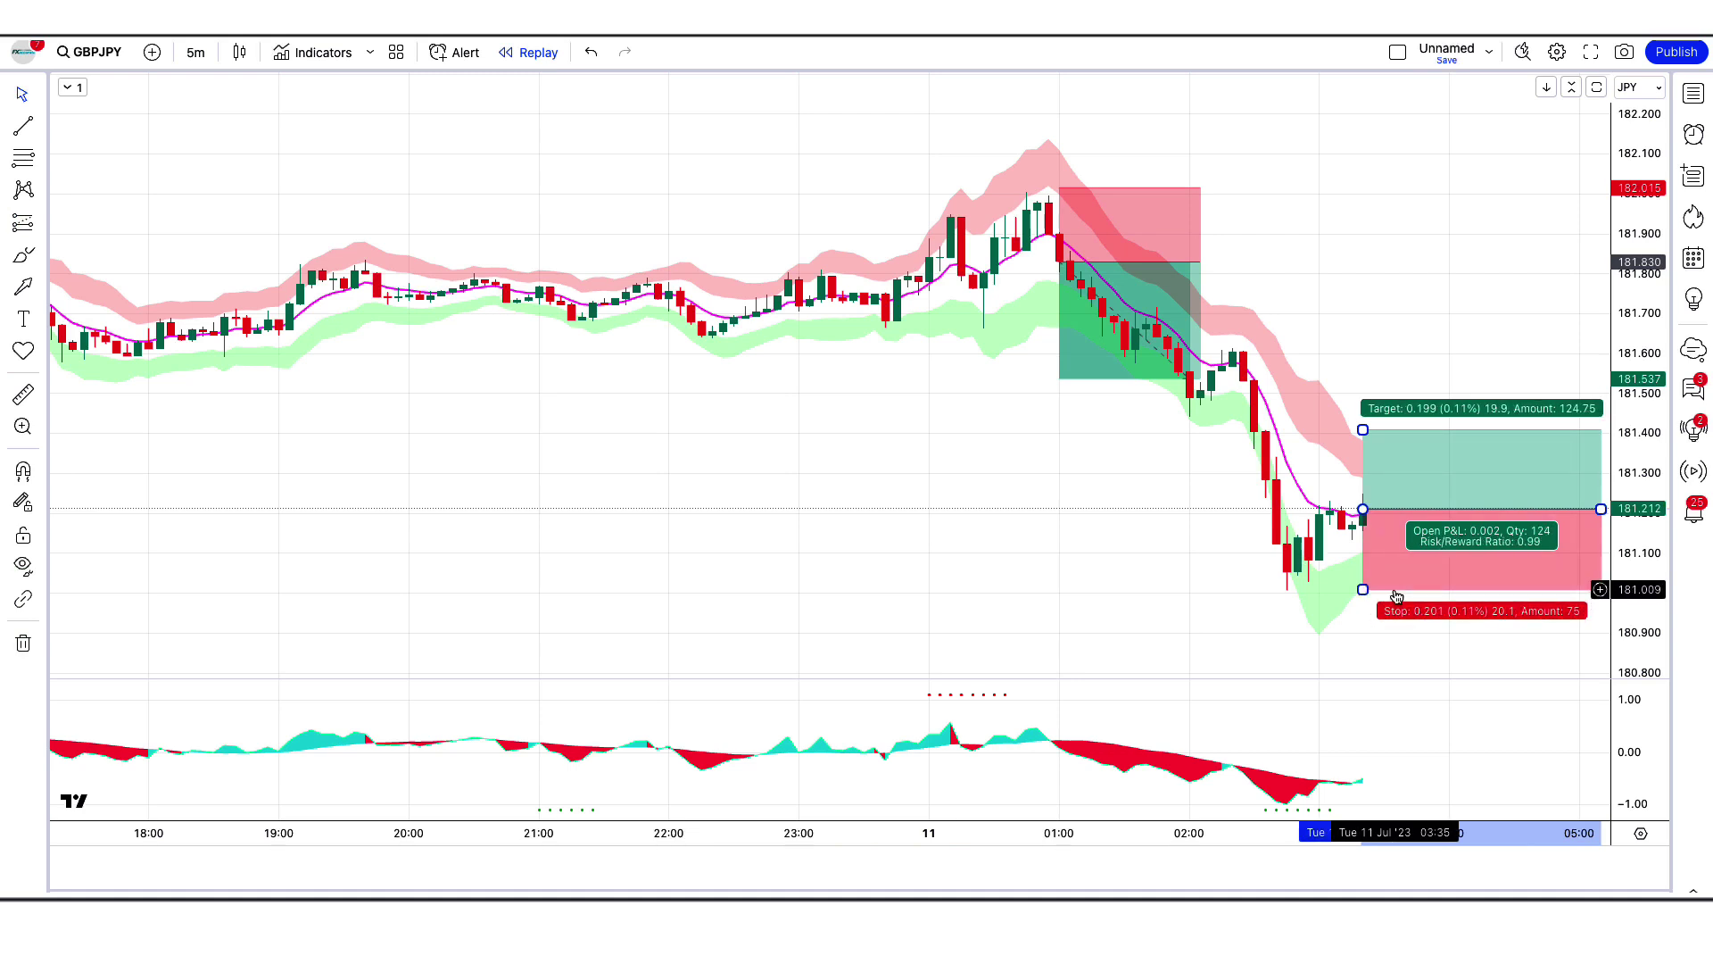
pyautogui.moveTo(1363, 430); pyautogui.dragTo(1365, 380)
pyautogui.click(1338, 276)
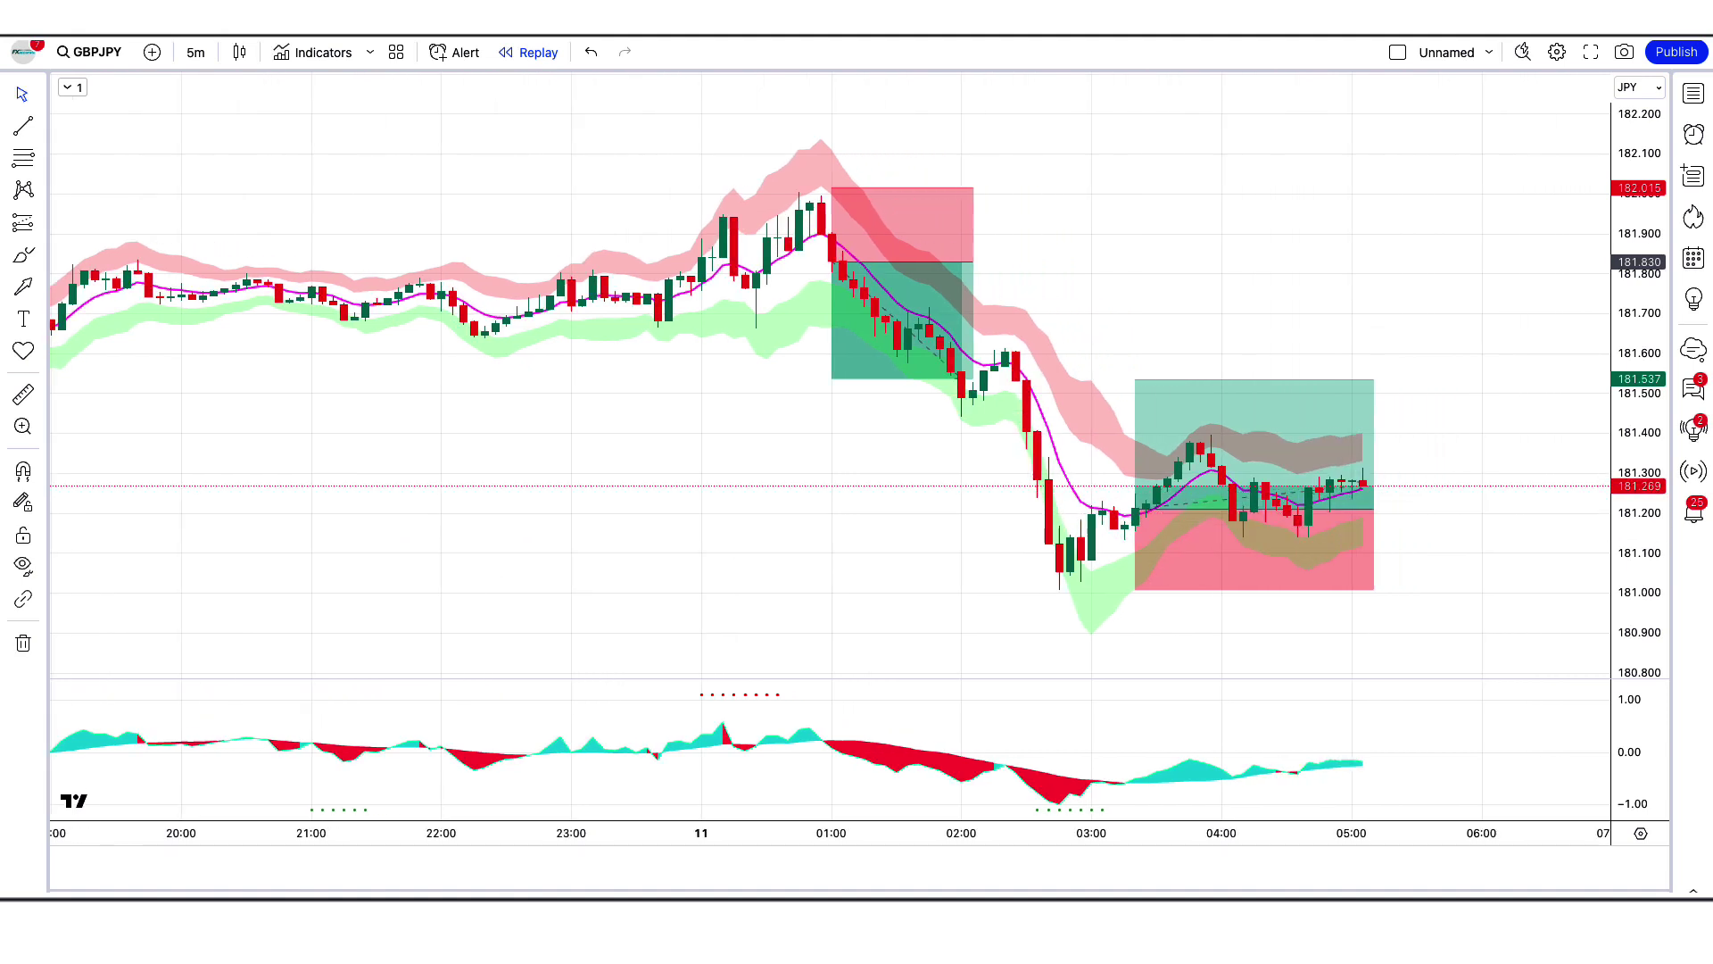
pyautogui.moveTo(1363, 513); pyautogui.dragTo(1590, 510)
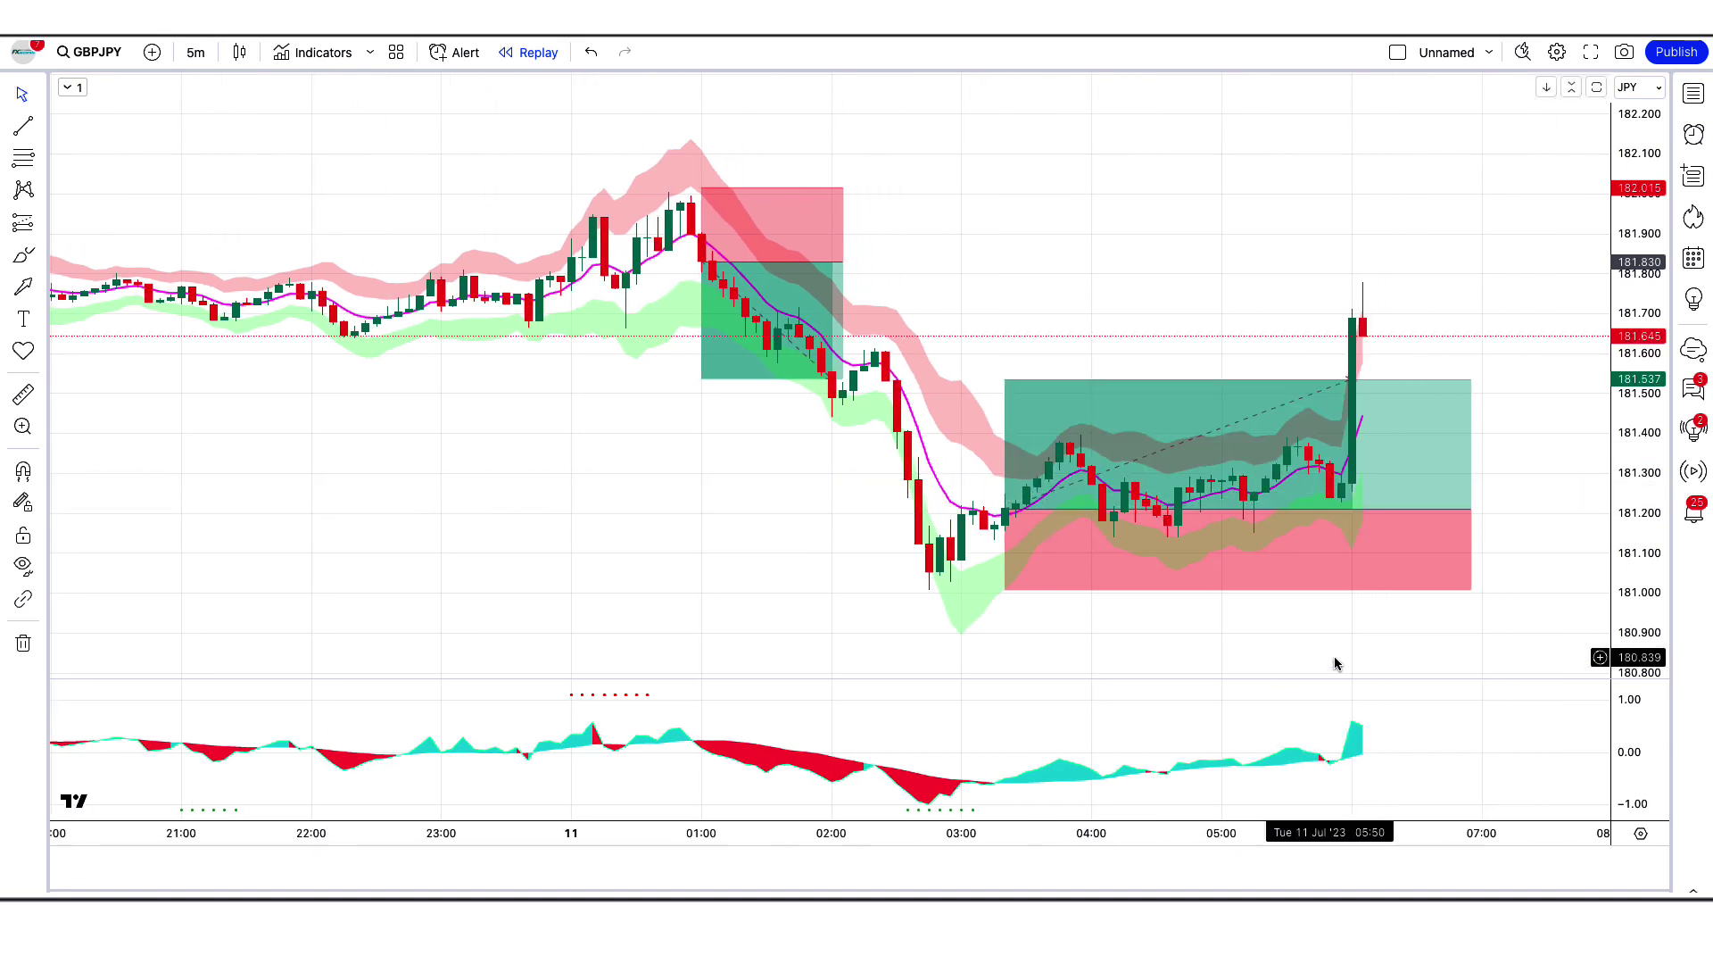
pyautogui.moveTo(1473, 510); pyautogui.dragTo(1363, 511)
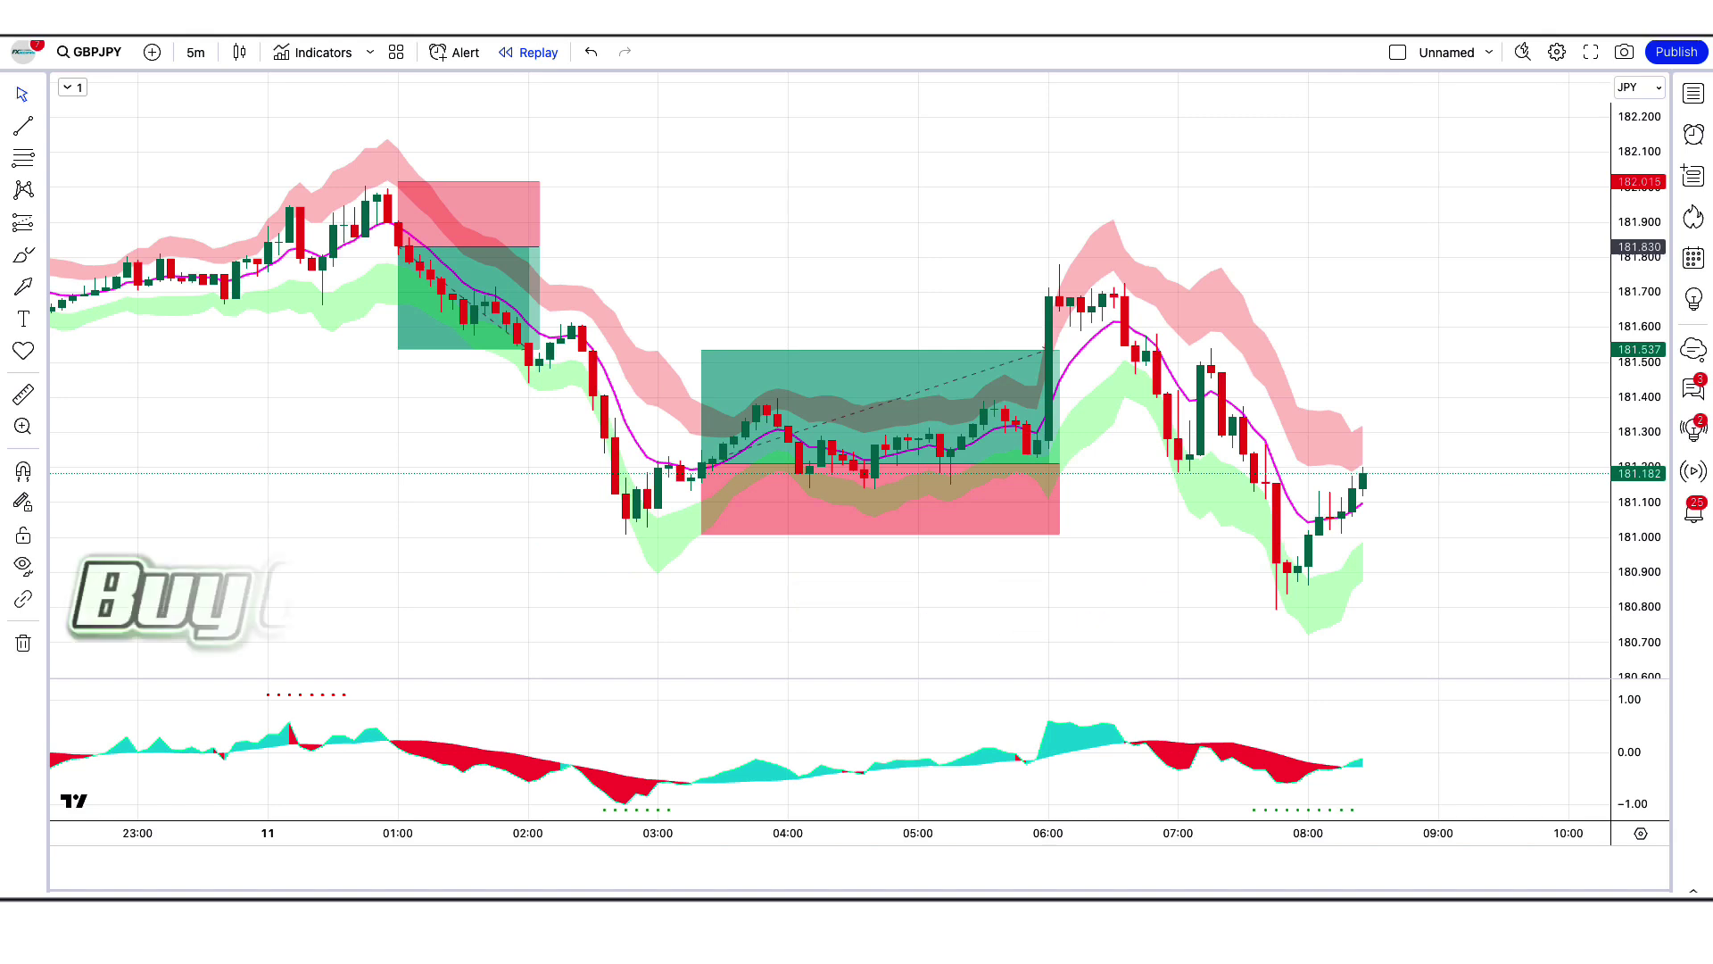
# Place a long position on the last candle with stop near 180.811 and target near 181.83
pyautogui.click(1366, 478)
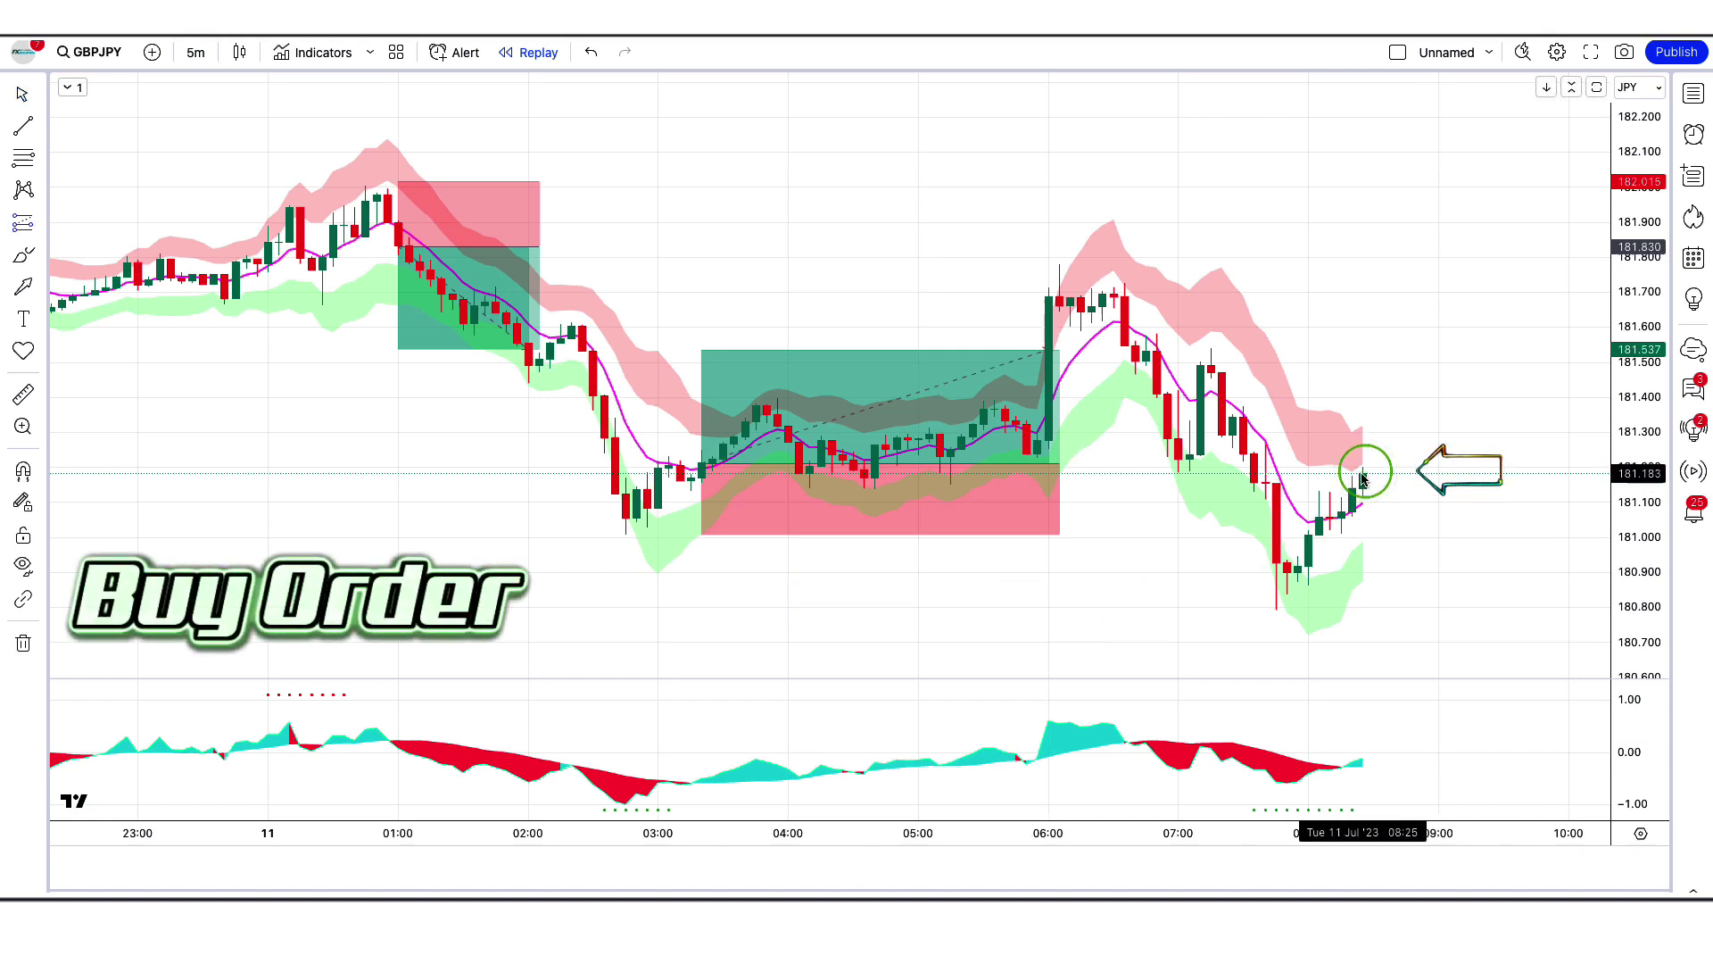
pyautogui.click(1363, 474)
pyautogui.moveTo(1406, 534); pyautogui.dragTo(1407, 611)
pyautogui.moveTo(1362, 391); pyautogui.dragTo(1355, 250)
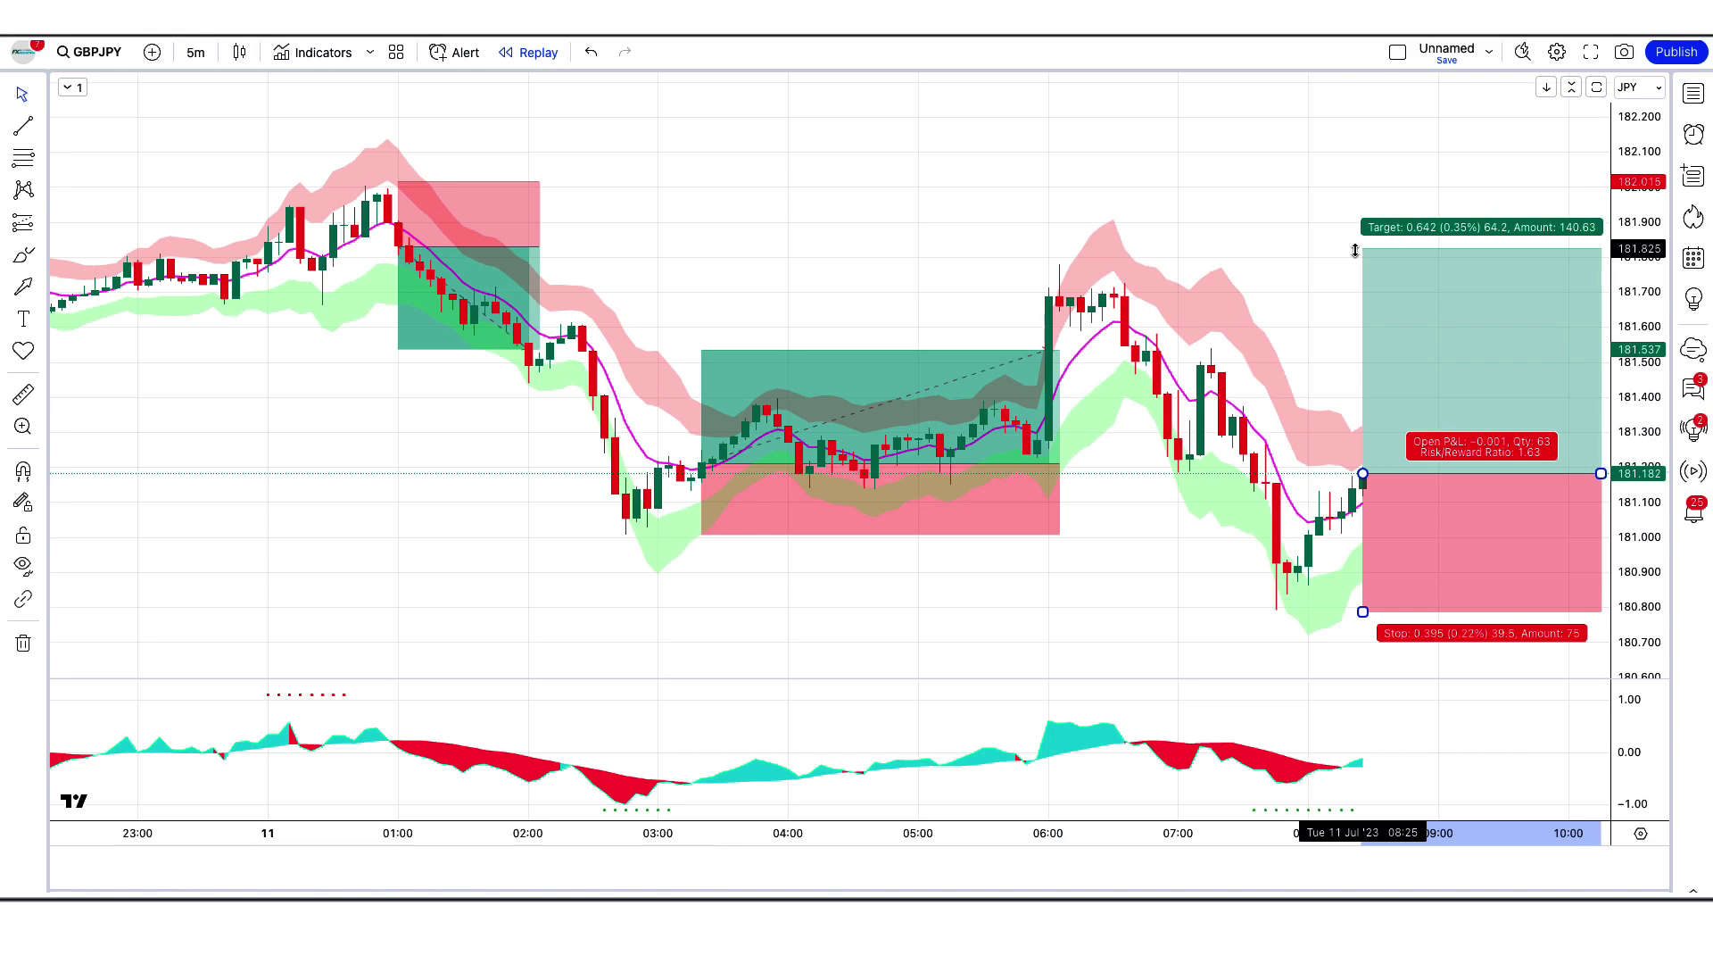
# Resume replay until the long trade plays out, then trim its box to the close
pyautogui.hotkey('shift', 'Down')
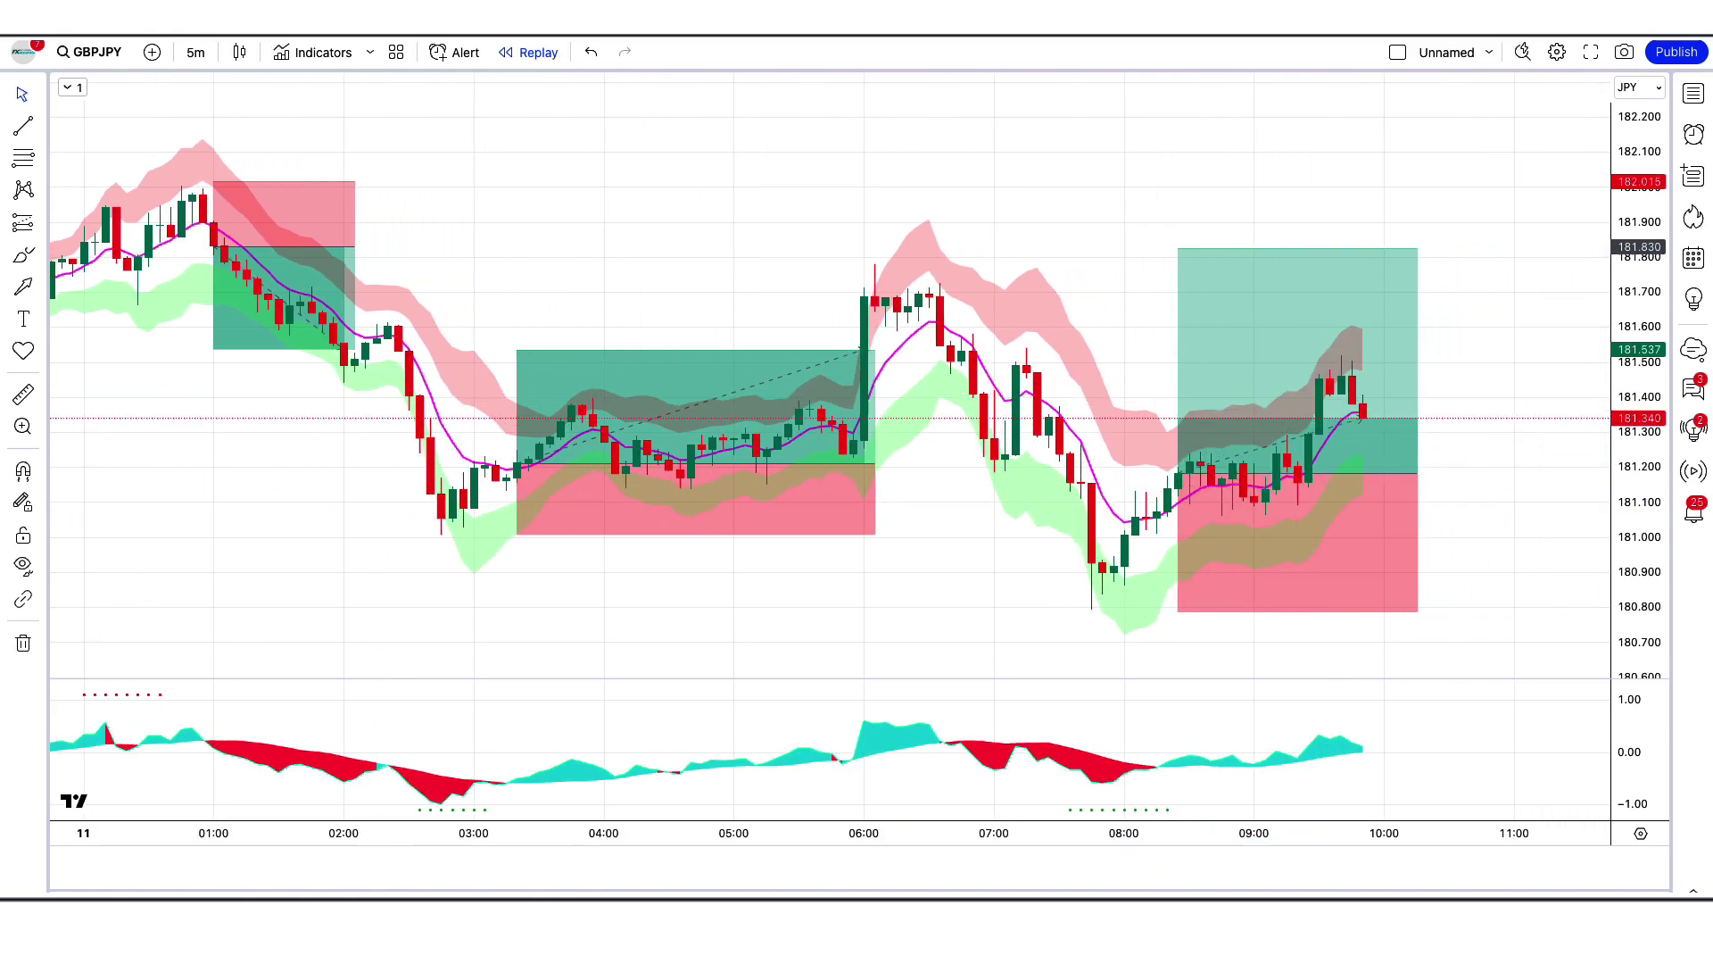
pyautogui.click(1403, 500)
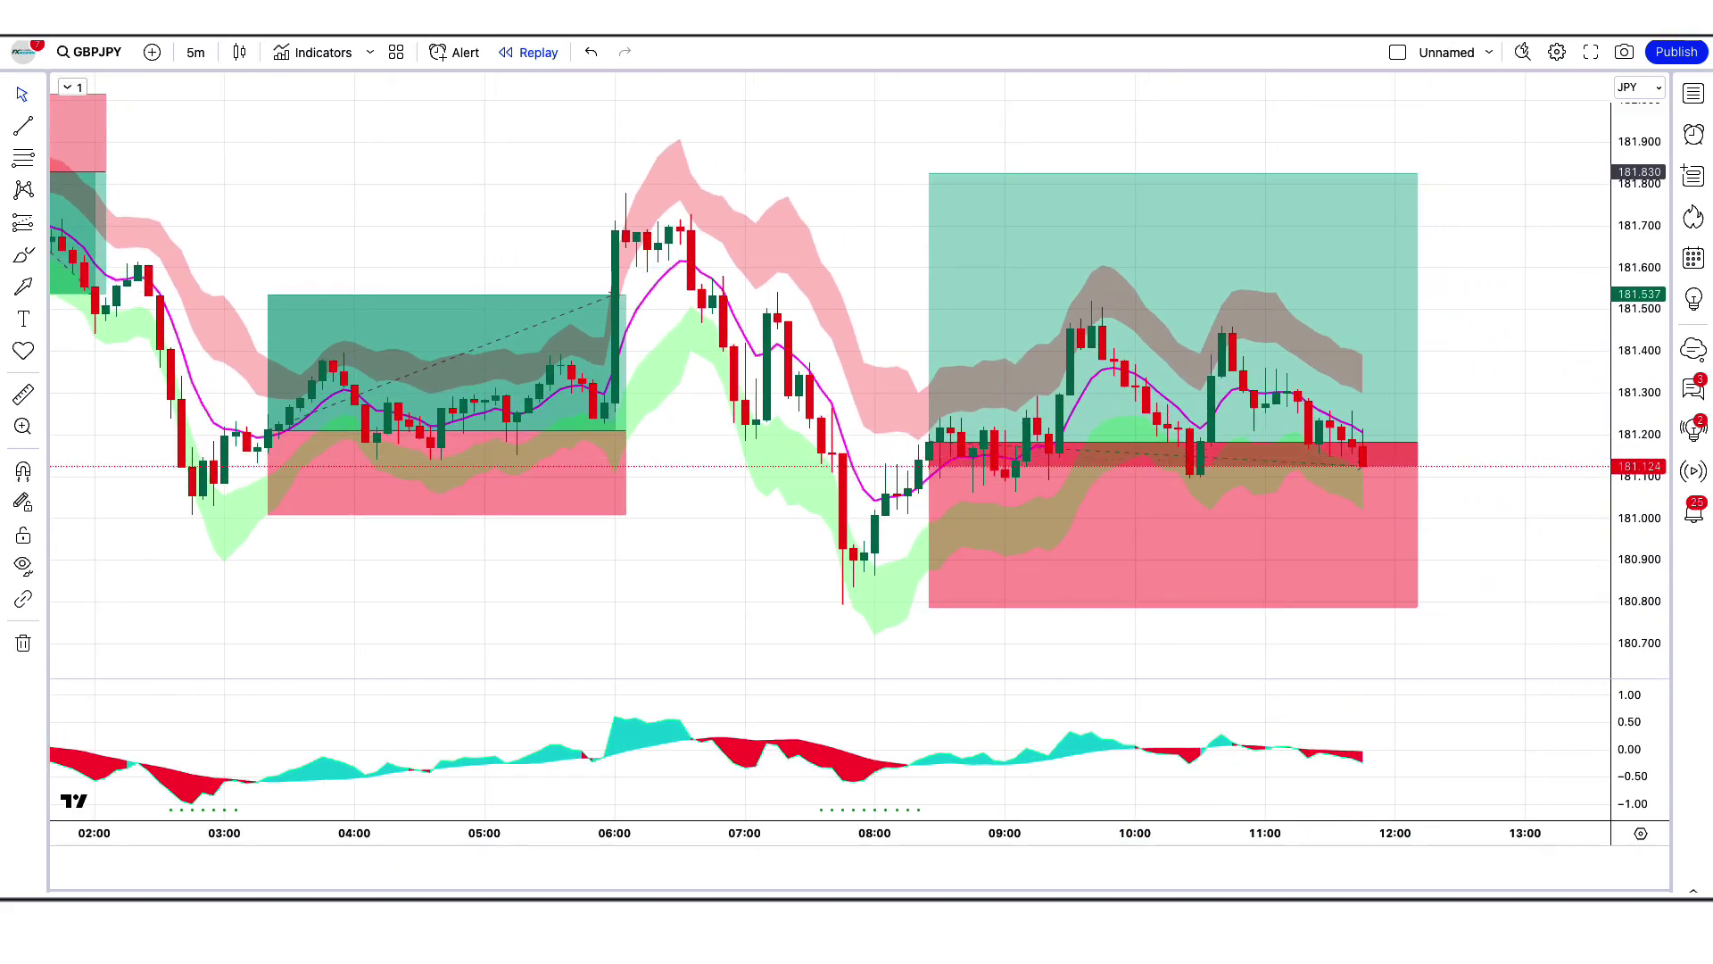
pyautogui.click(1381, 450)
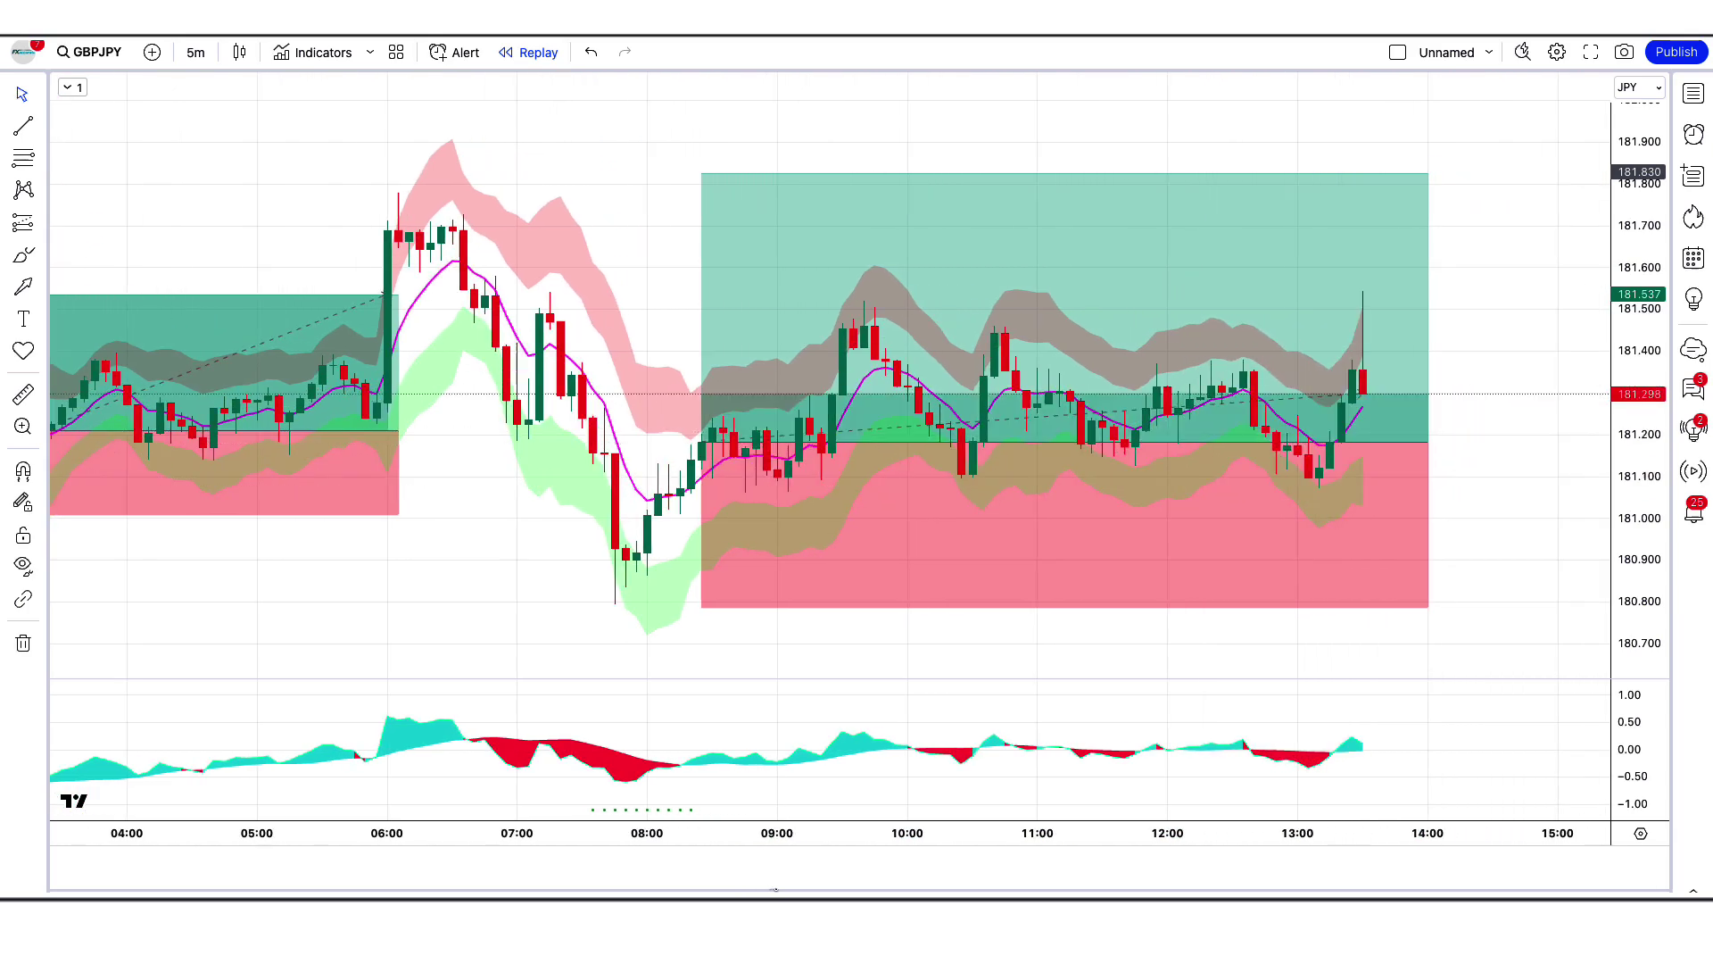
pyautogui.moveTo(1395, 441); pyautogui.dragTo(1375, 442)
pyautogui.click(1430, 485)
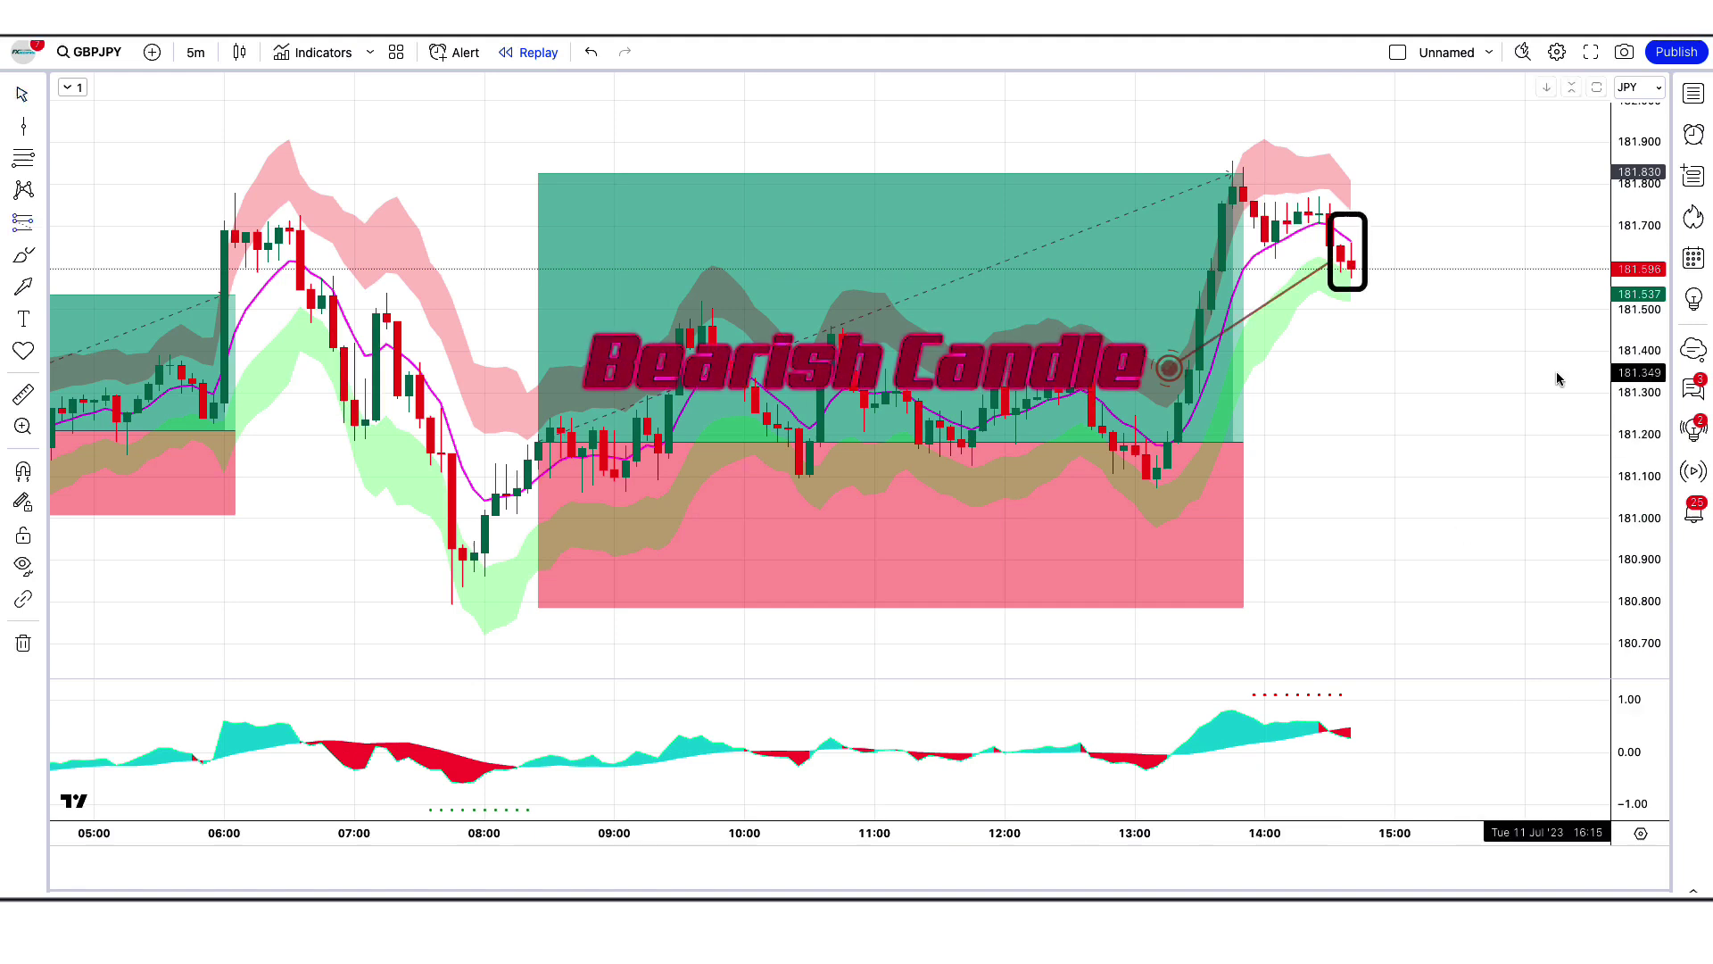
# Place a short position at 181.597 with stop 181.862 and target 181.195
pyautogui.click(1351, 269)
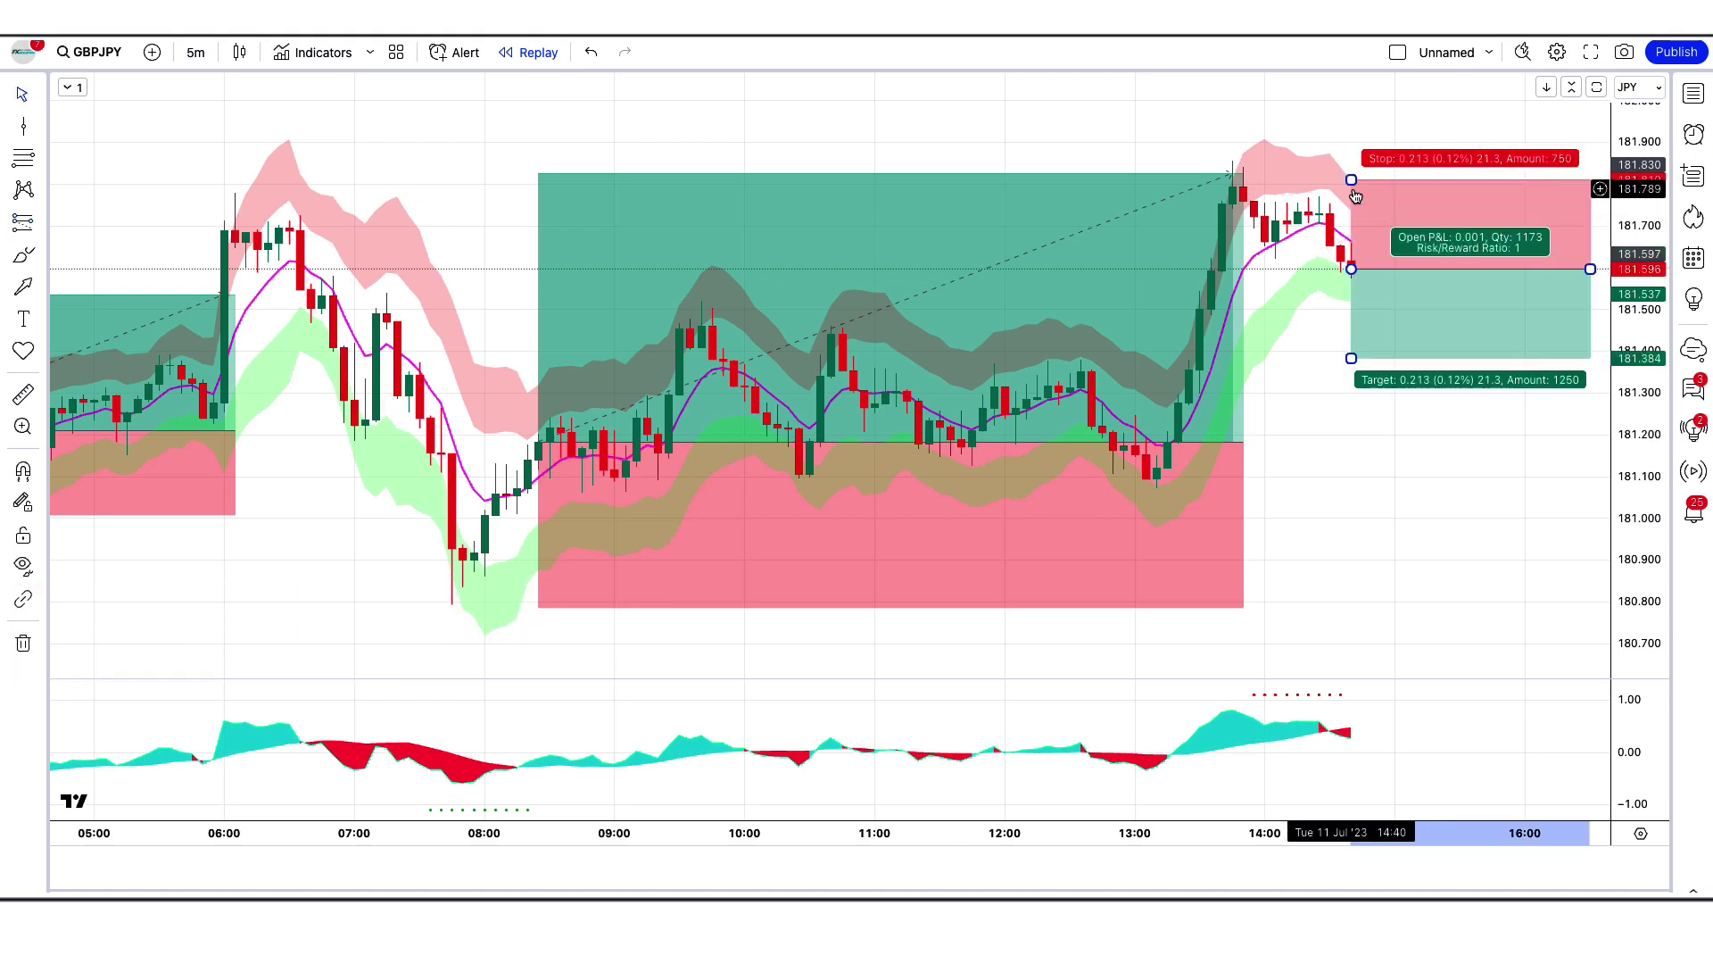
pyautogui.moveTo(1363, 177); pyautogui.dragTo(1368, 159)
pyautogui.moveTo(1351, 358); pyautogui.dragTo(1349, 436)
pyautogui.click(951, 718)
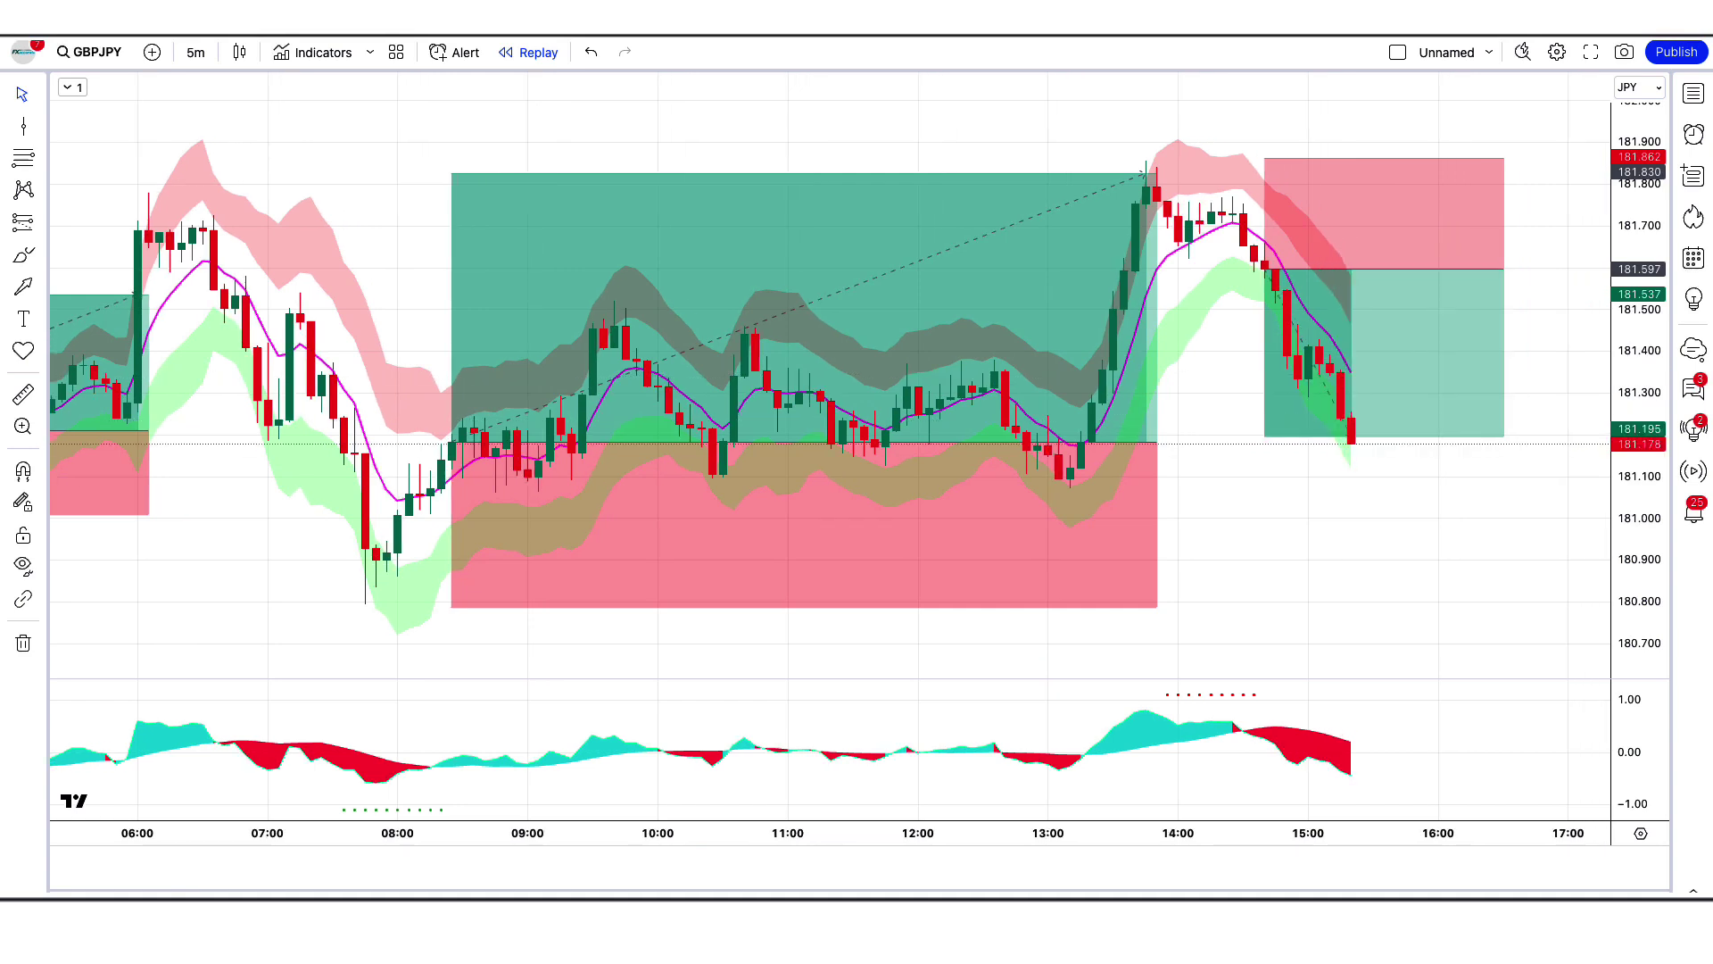
# Shorten the short position box to end where it hit the 181.195 target
pyautogui.click(1495, 266)
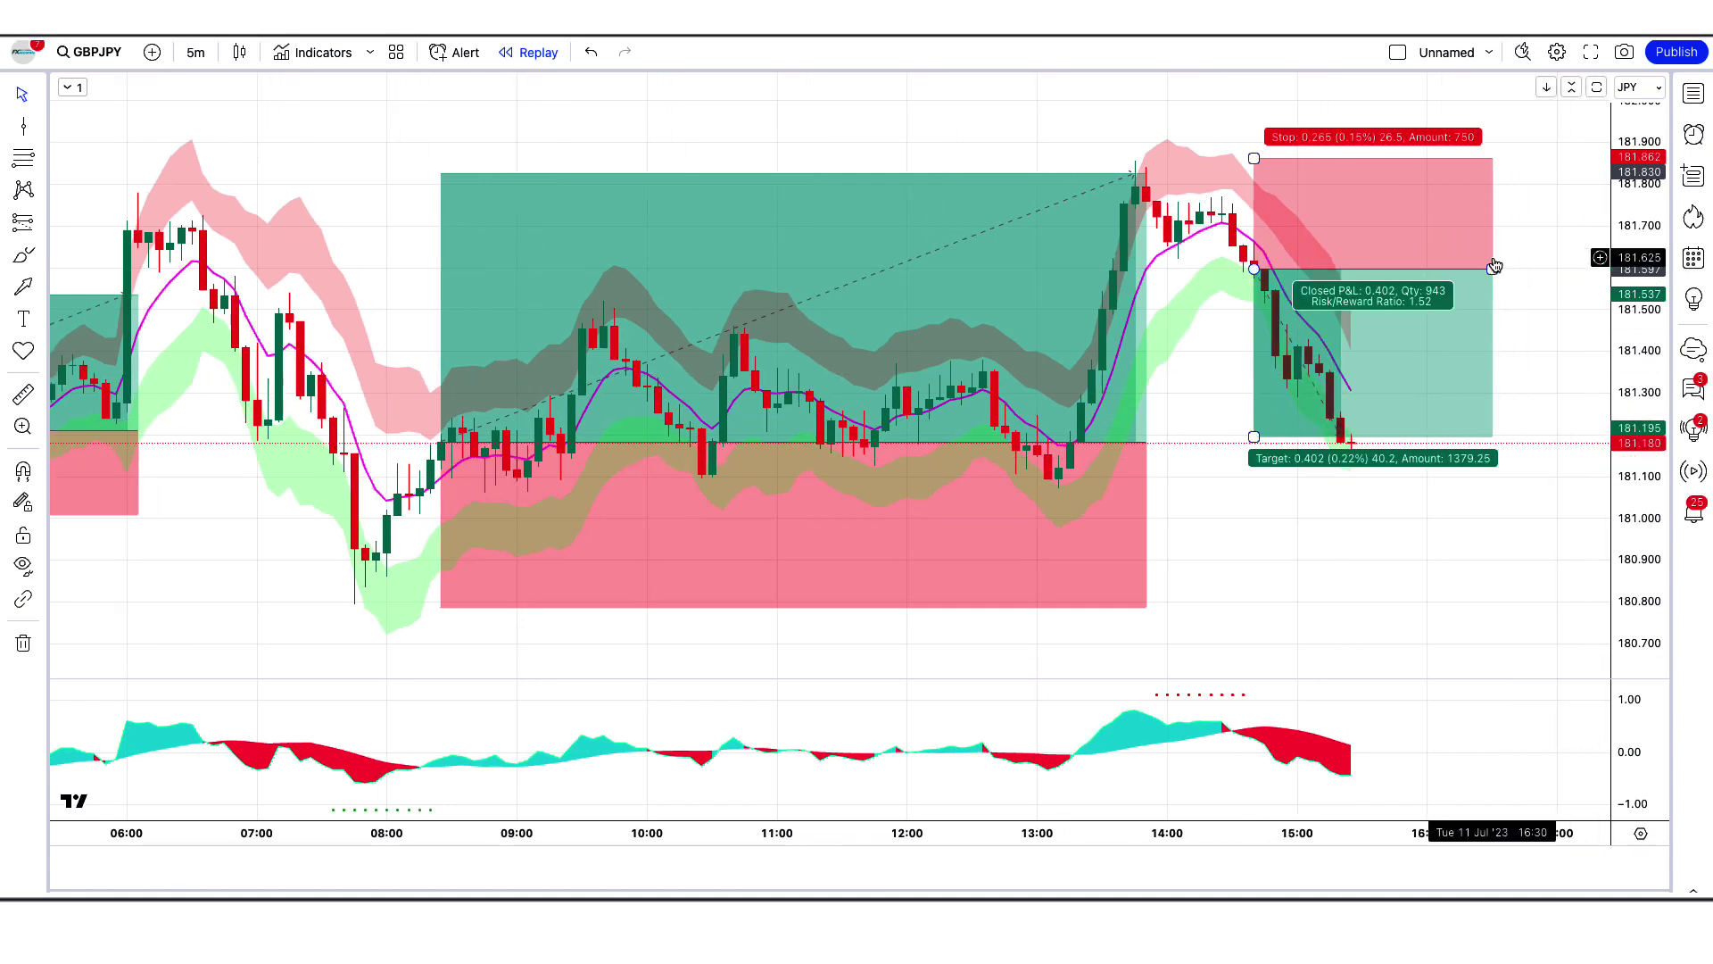
pyautogui.moveTo(1494, 269); pyautogui.dragTo(1352, 269)
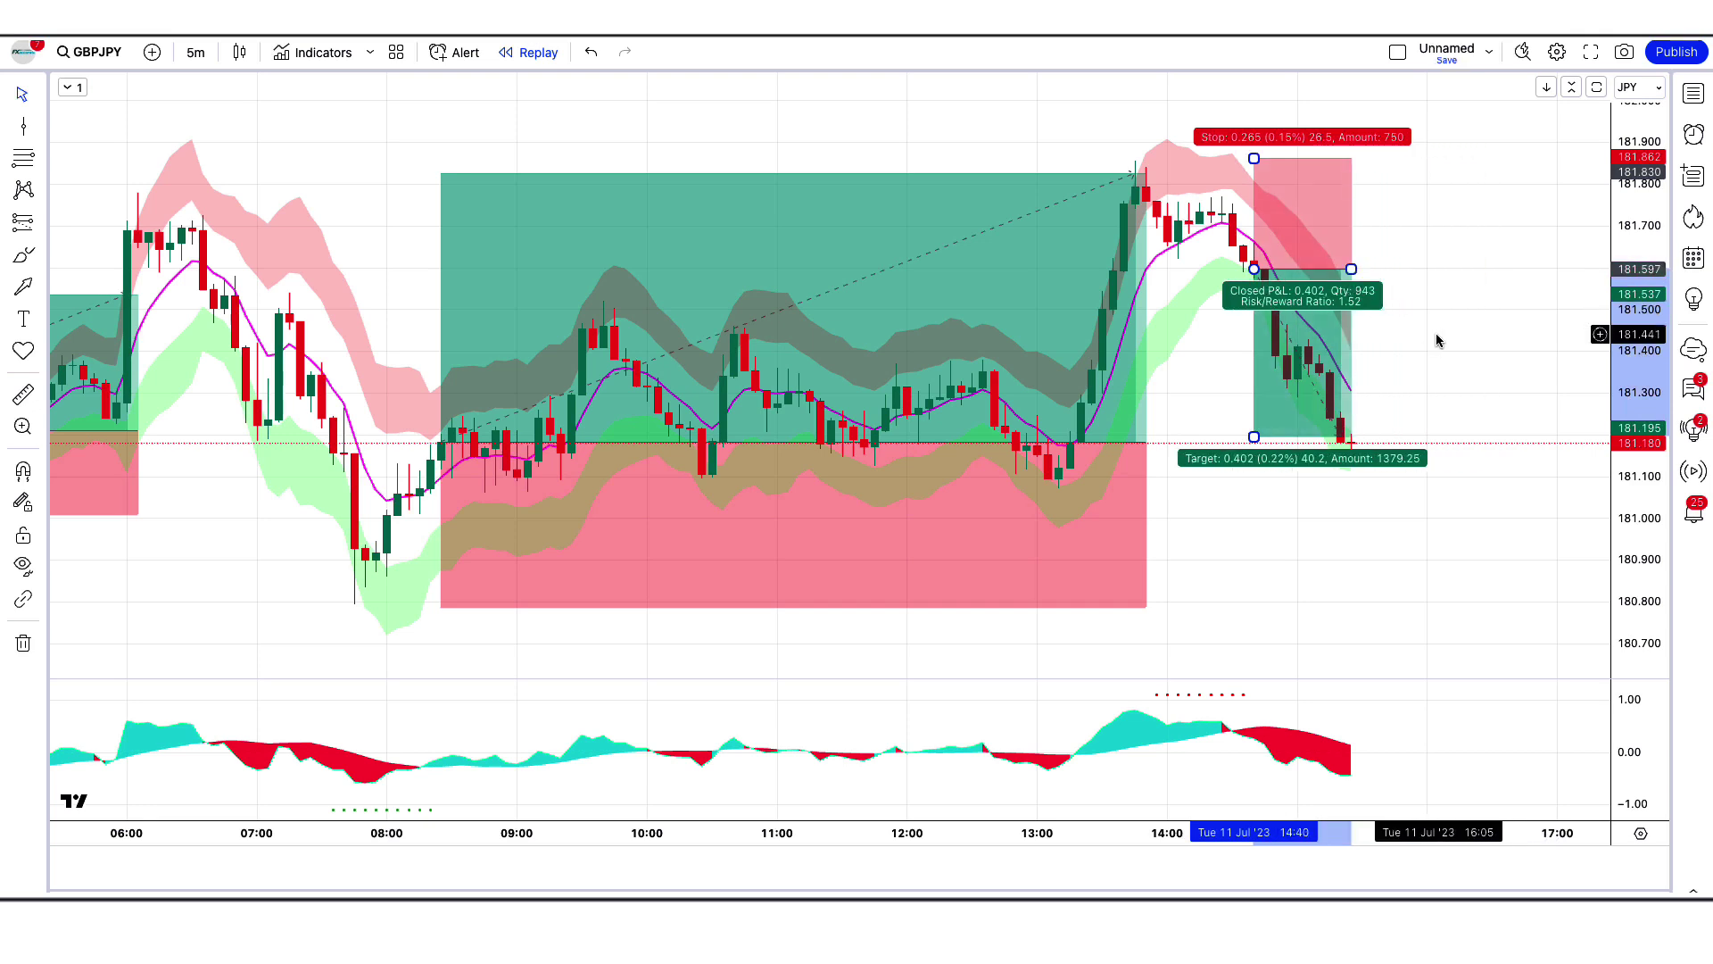
pyautogui.click(1332, 586)
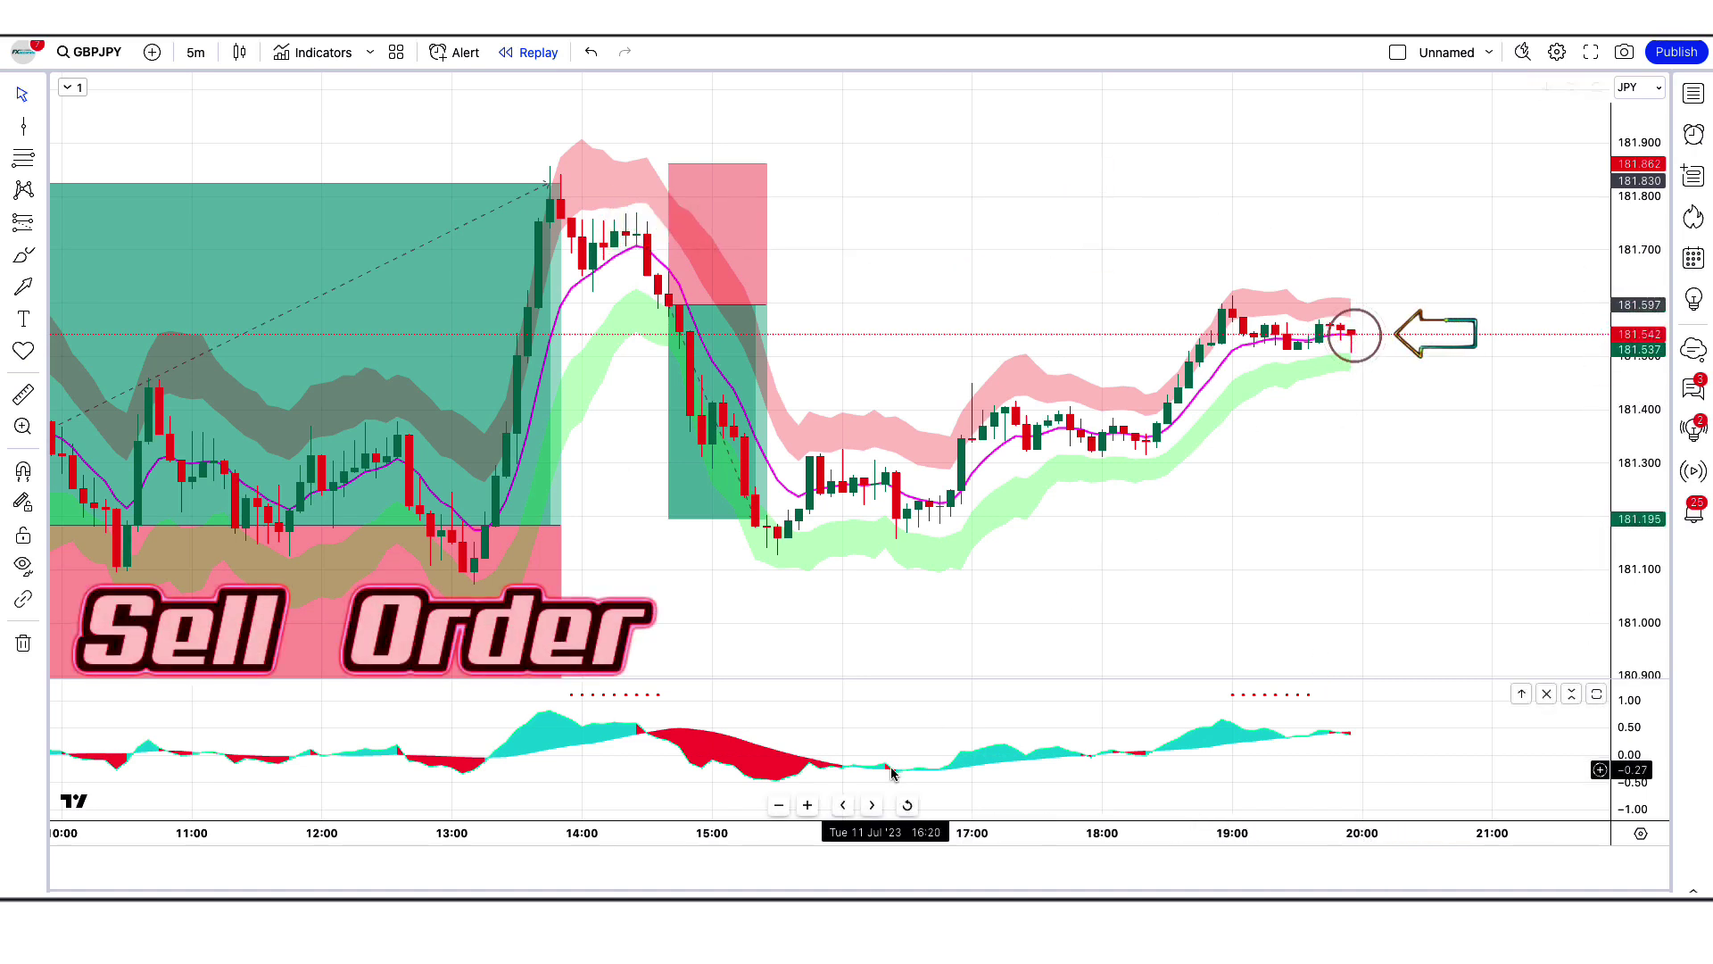
# Place a short position at about 181.54 with stop near 181.614 and target near 181.423
pyautogui.click(1352, 337)
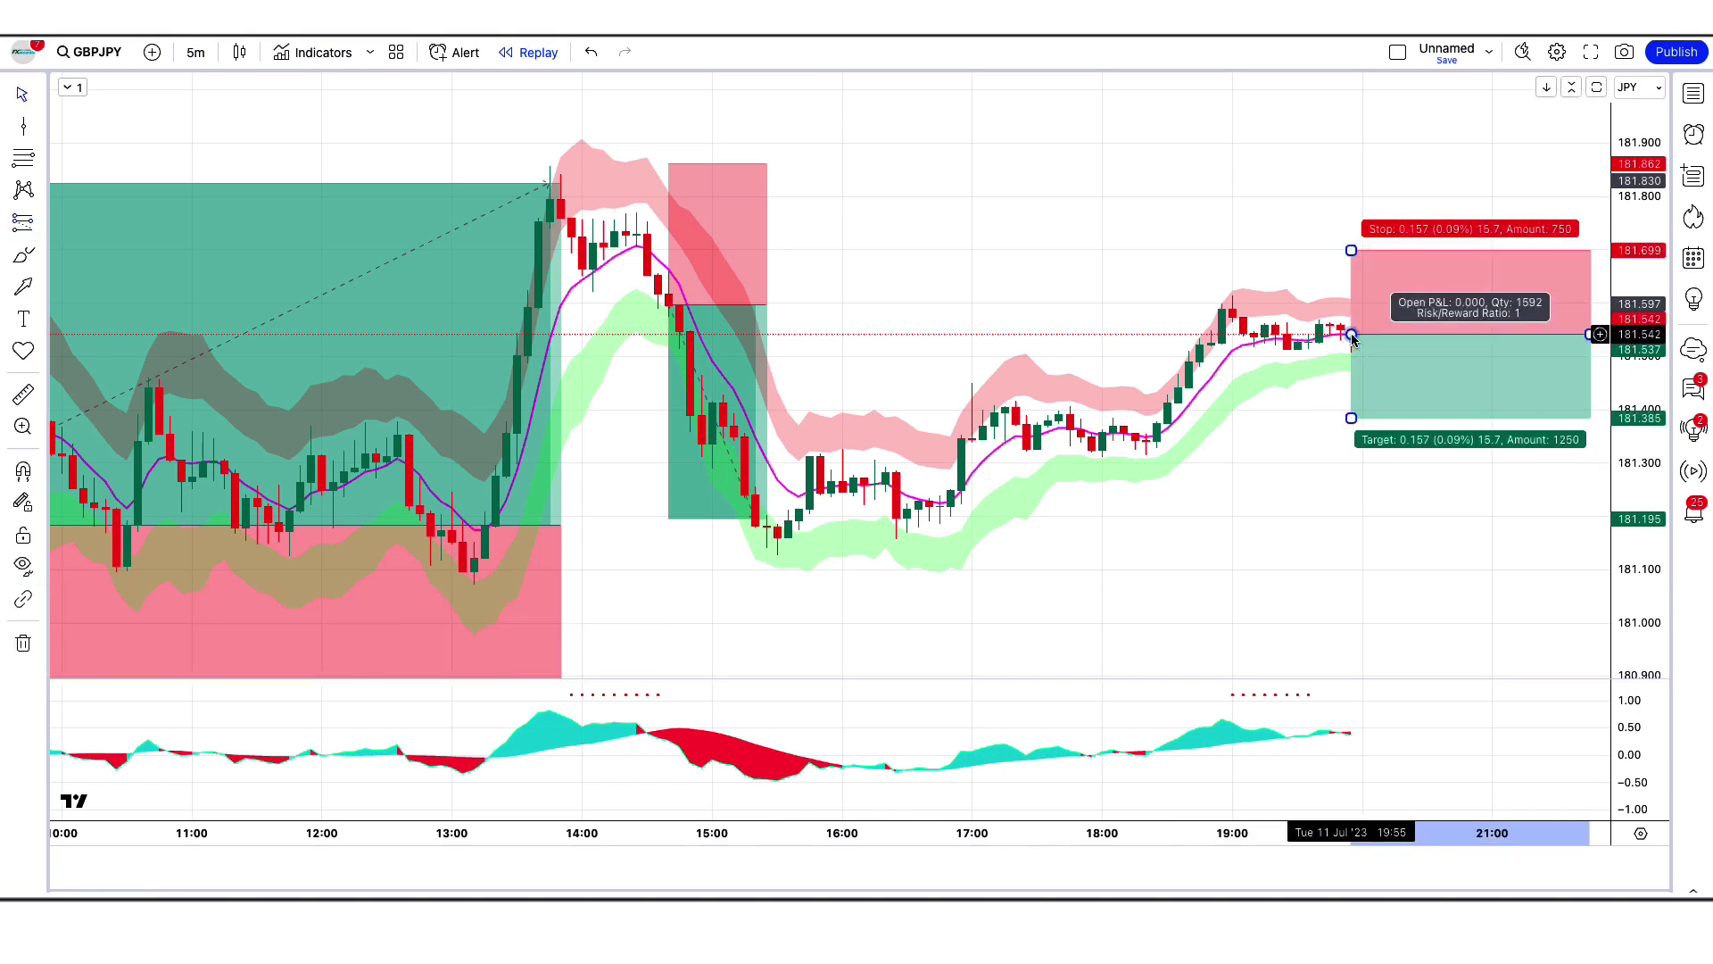
pyautogui.moveTo(1366, 251); pyautogui.dragTo(1403, 300)
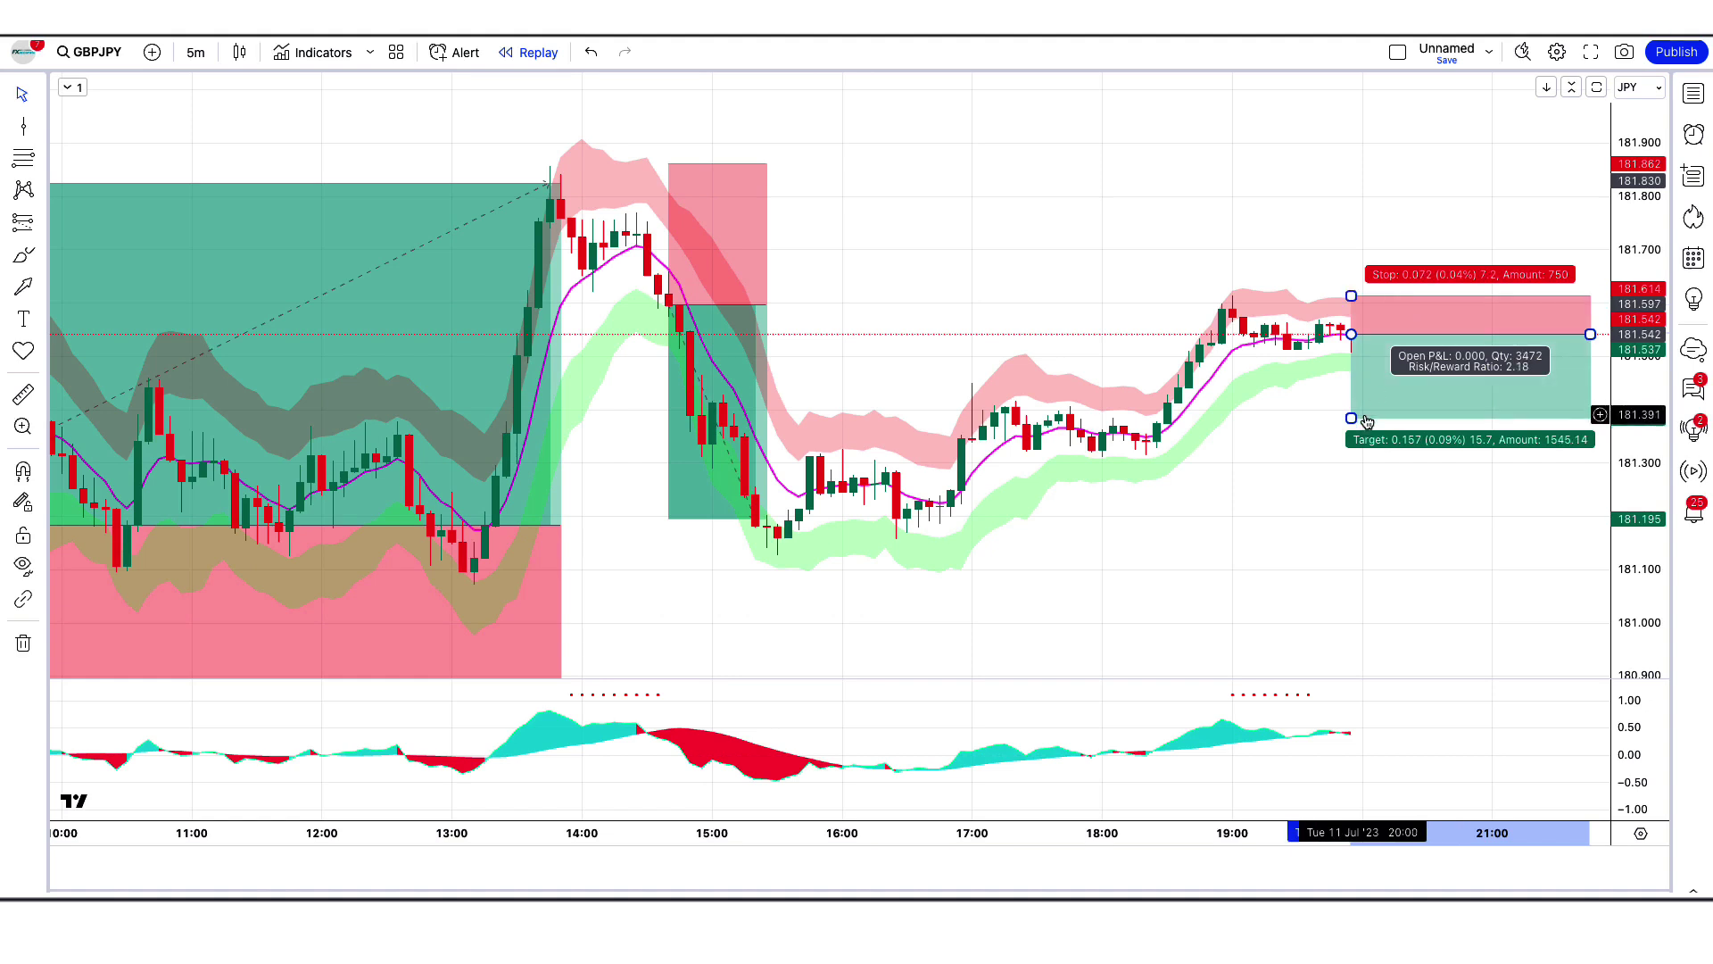
pyautogui.moveTo(1352, 420); pyautogui.dragTo(1358, 399)
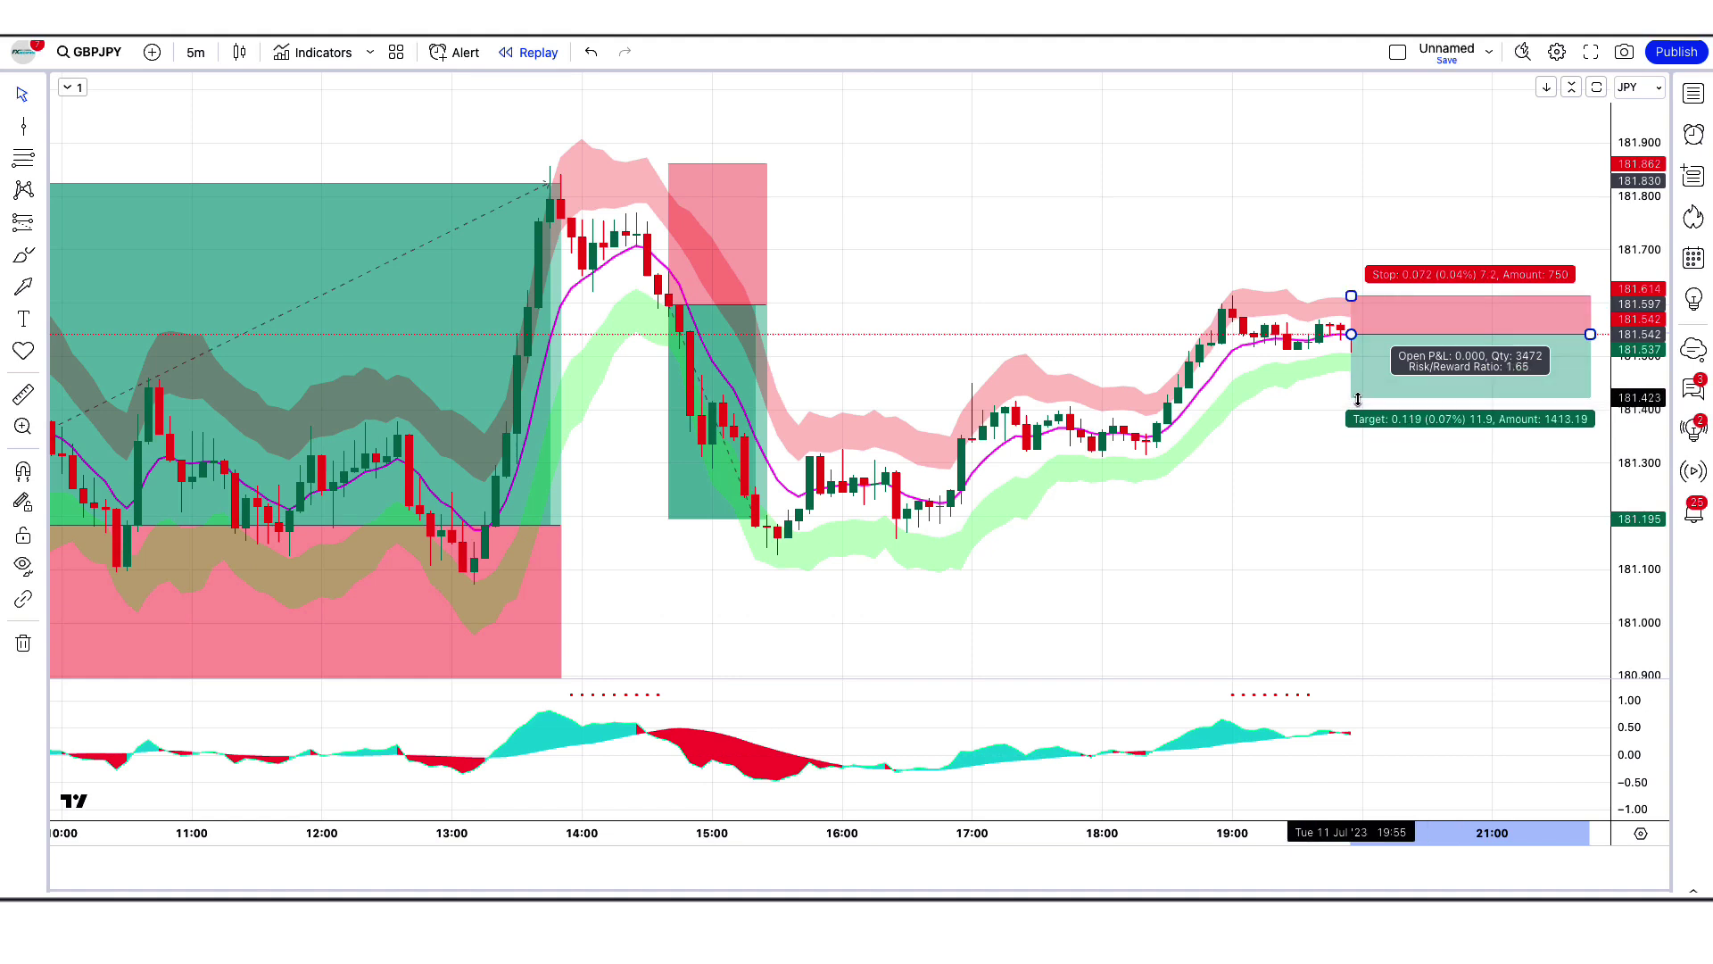
pyautogui.click(1312, 482)
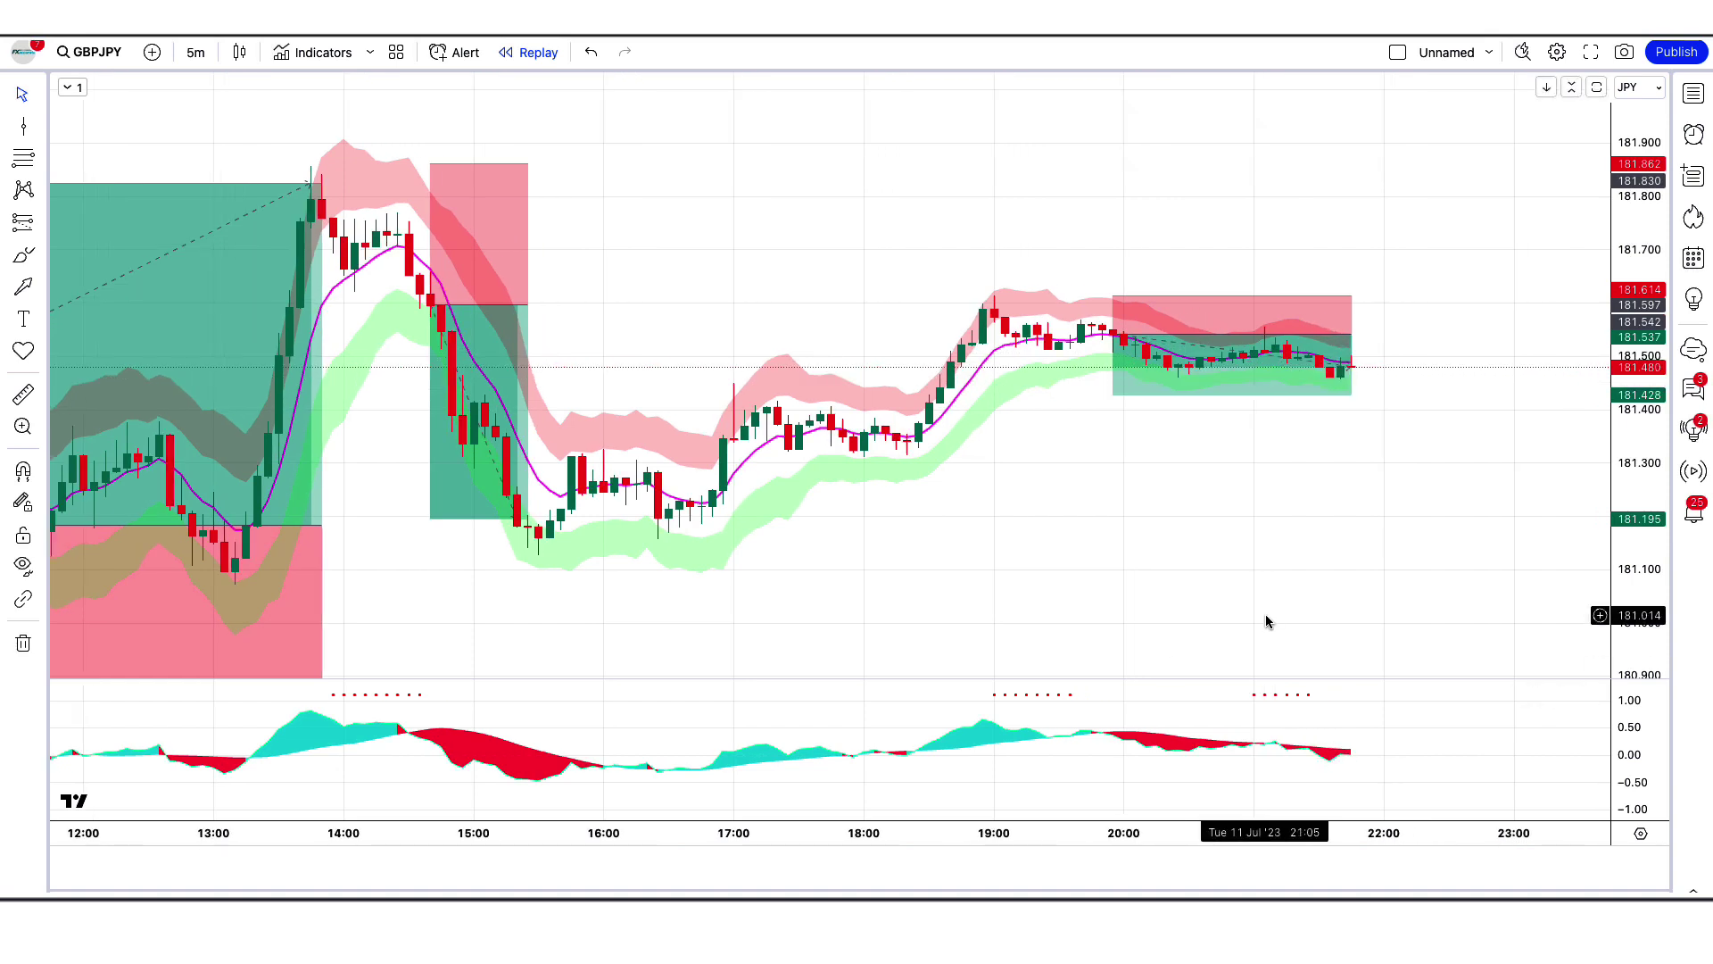
# Stretch the short position box in time, then shrink it back once the trade closes
pyautogui.moveTo(1352, 335); pyautogui.dragTo(1537, 335)
pyautogui.click(1118, 779)
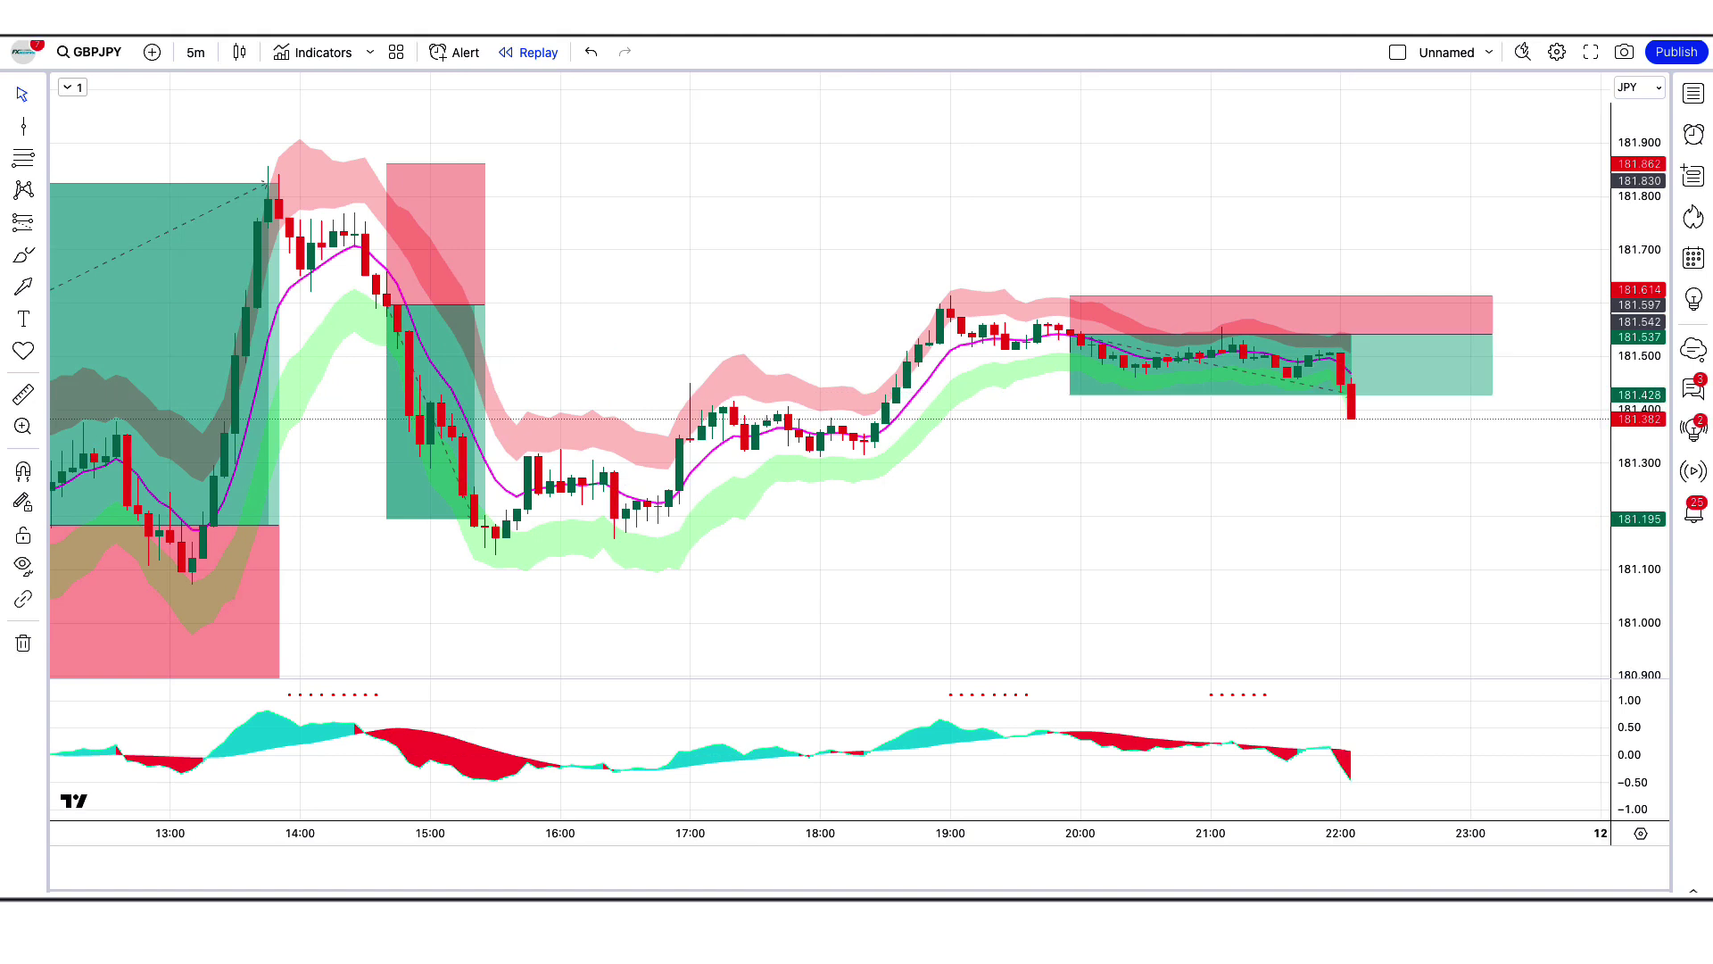
pyautogui.moveTo(1492, 357); pyautogui.dragTo(1350, 358)
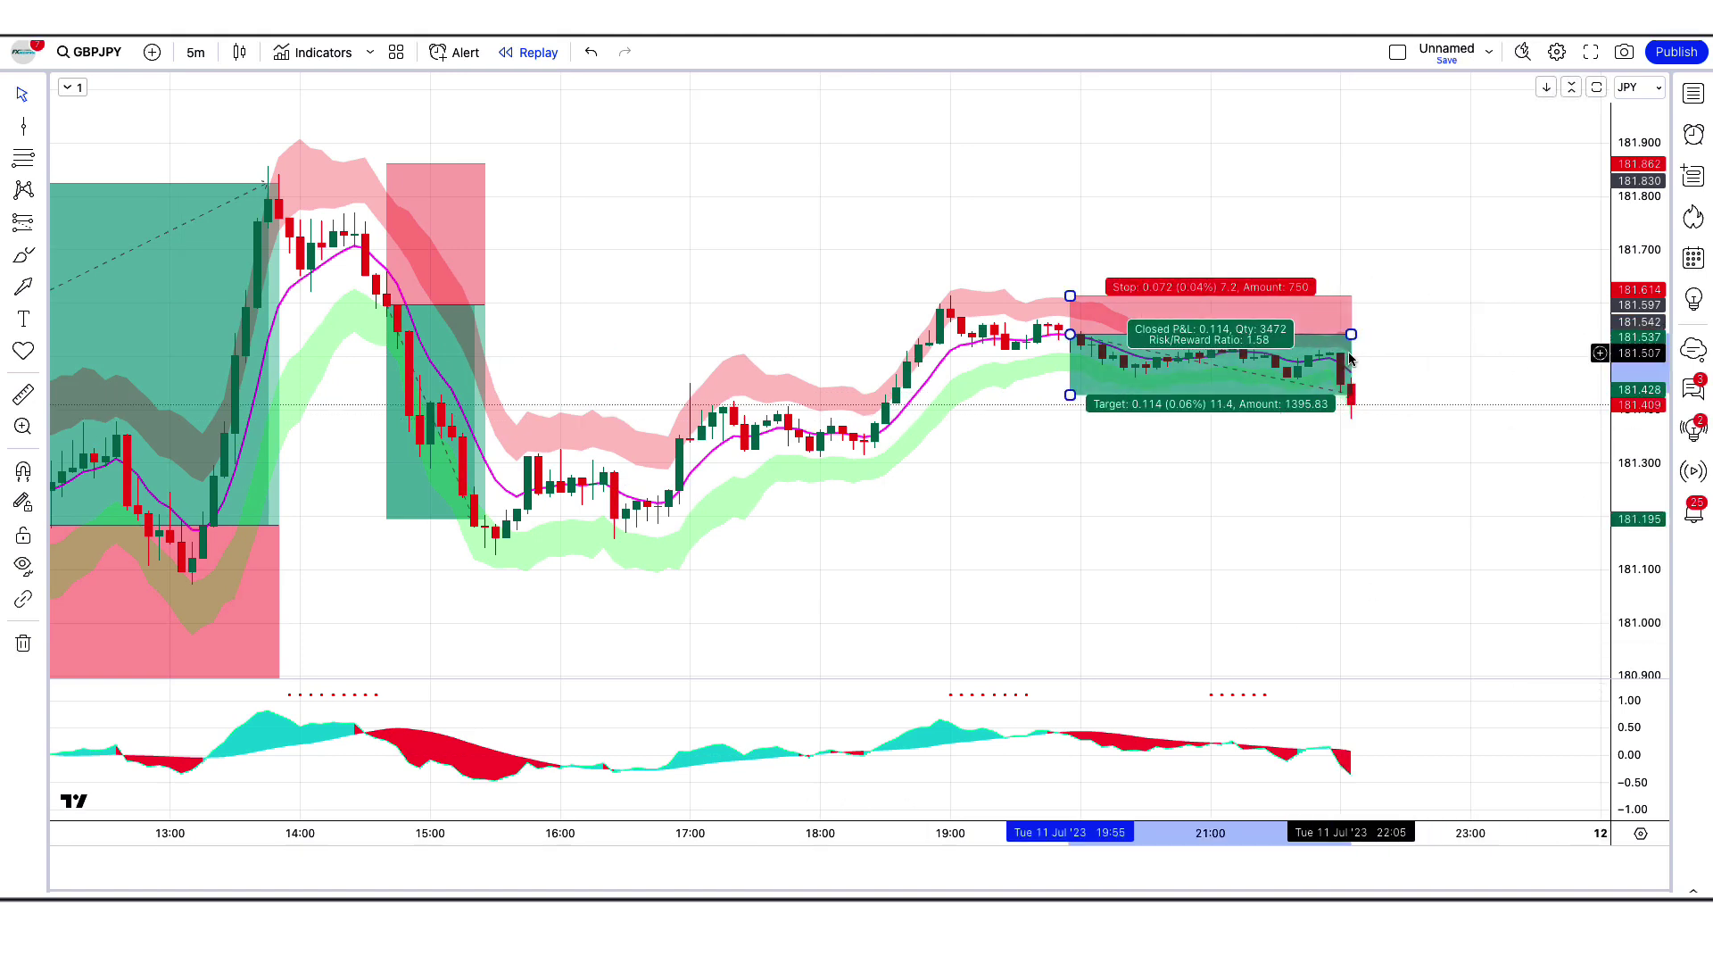
pyautogui.click(1310, 593)
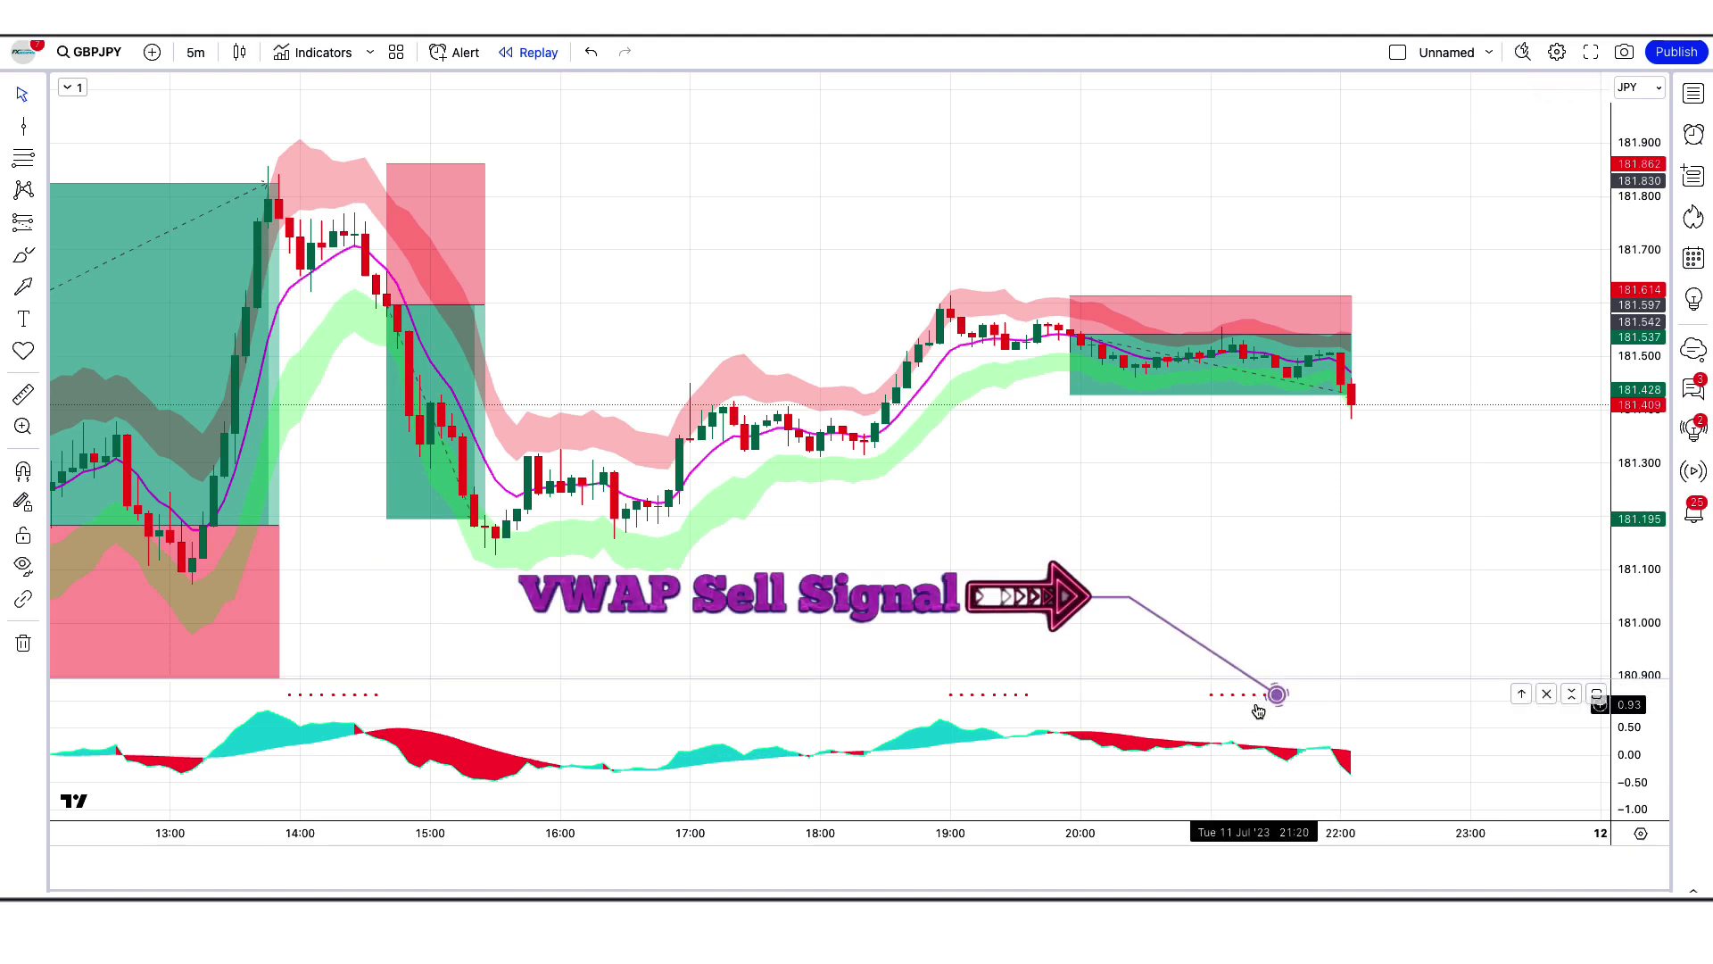
# Place a second short position near 181.41 with a slightly lower stop and target near 181.18
pyautogui.click(1352, 405)
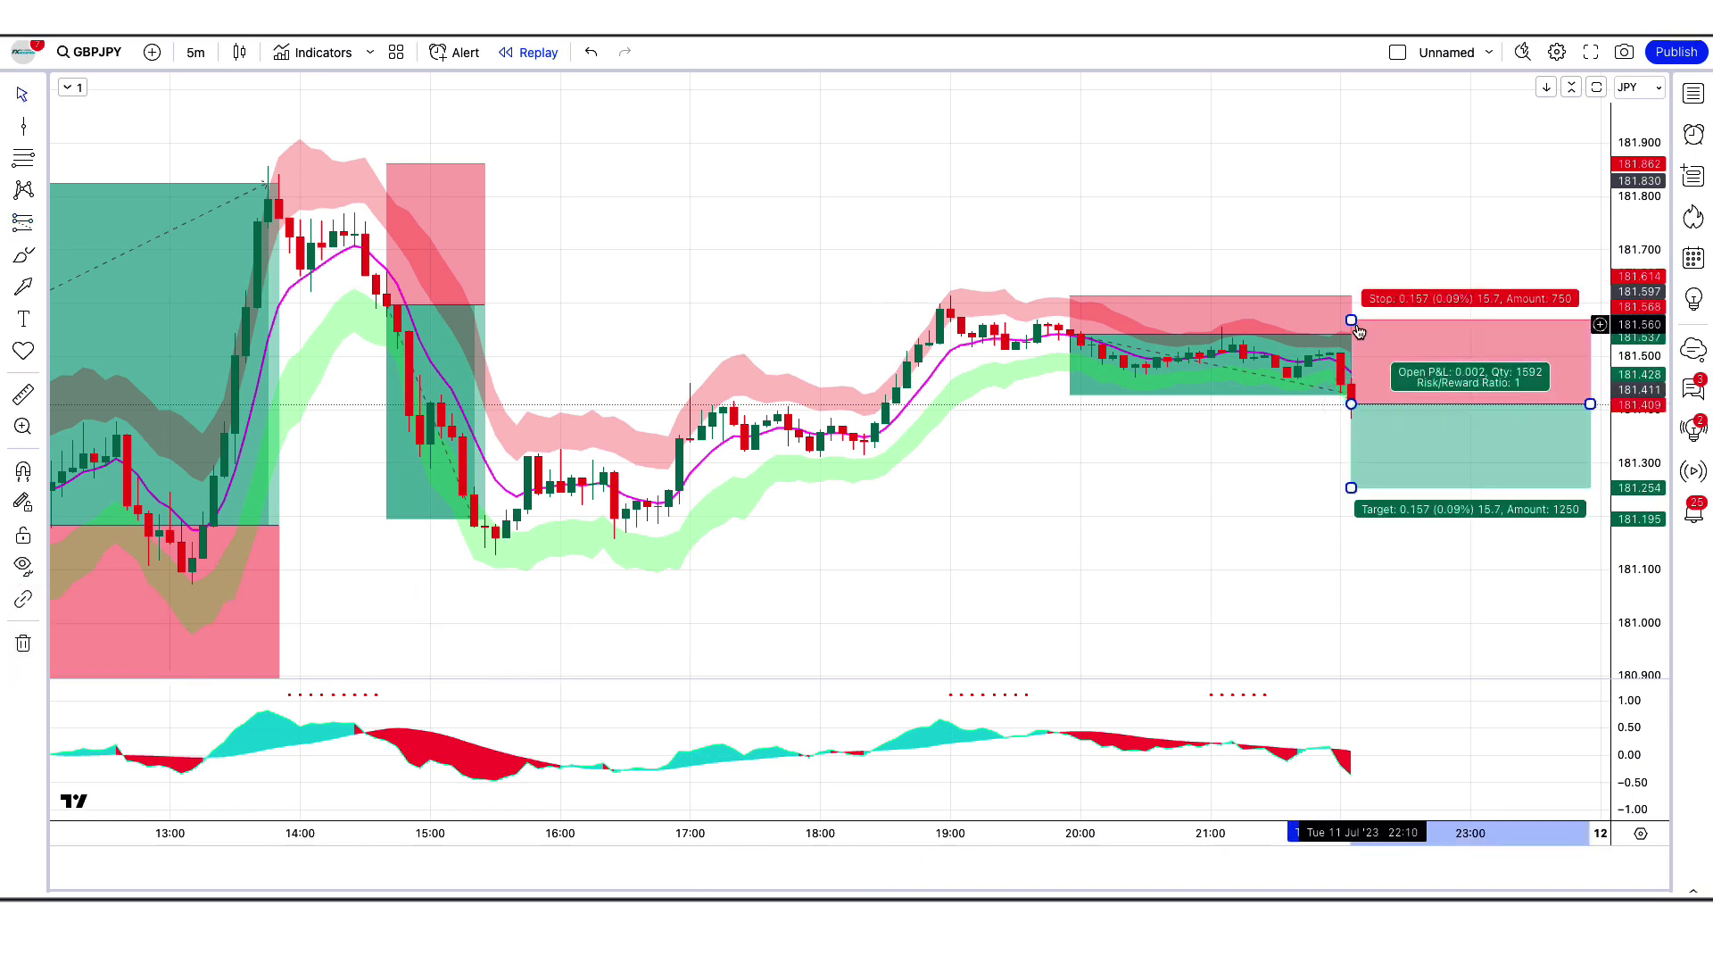
pyautogui.moveTo(1351, 321); pyautogui.dragTo(1392, 327)
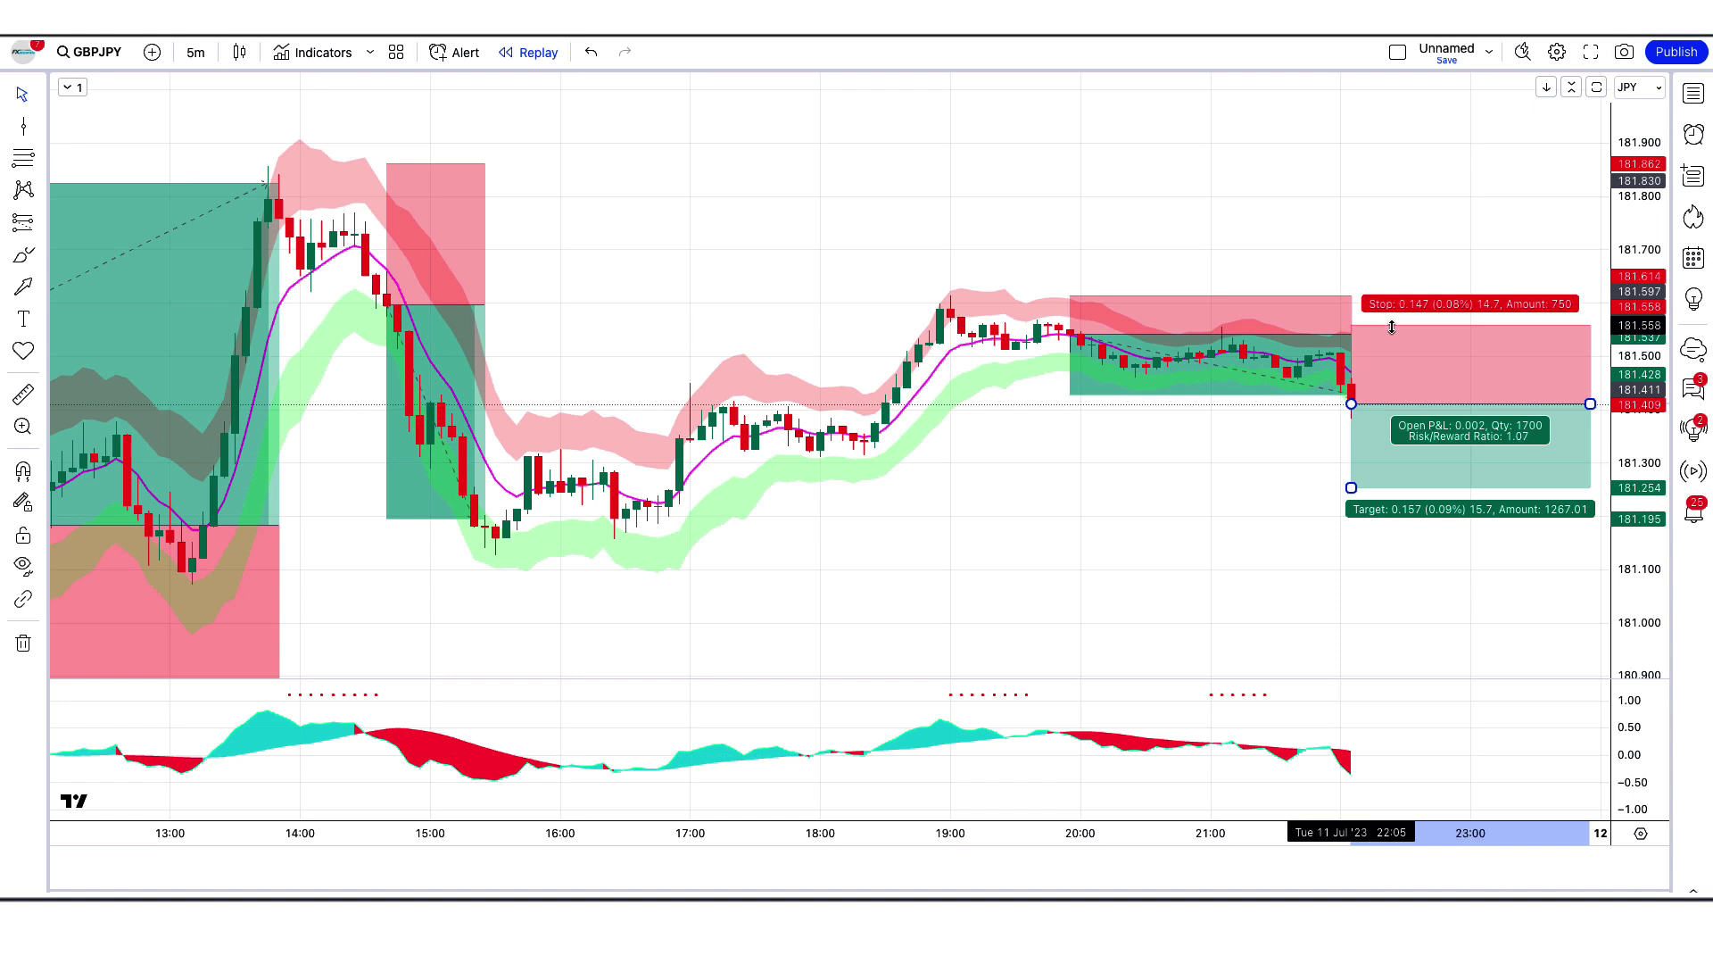
pyautogui.moveTo(1352, 488); pyautogui.dragTo(1358, 530)
pyautogui.click(1249, 512)
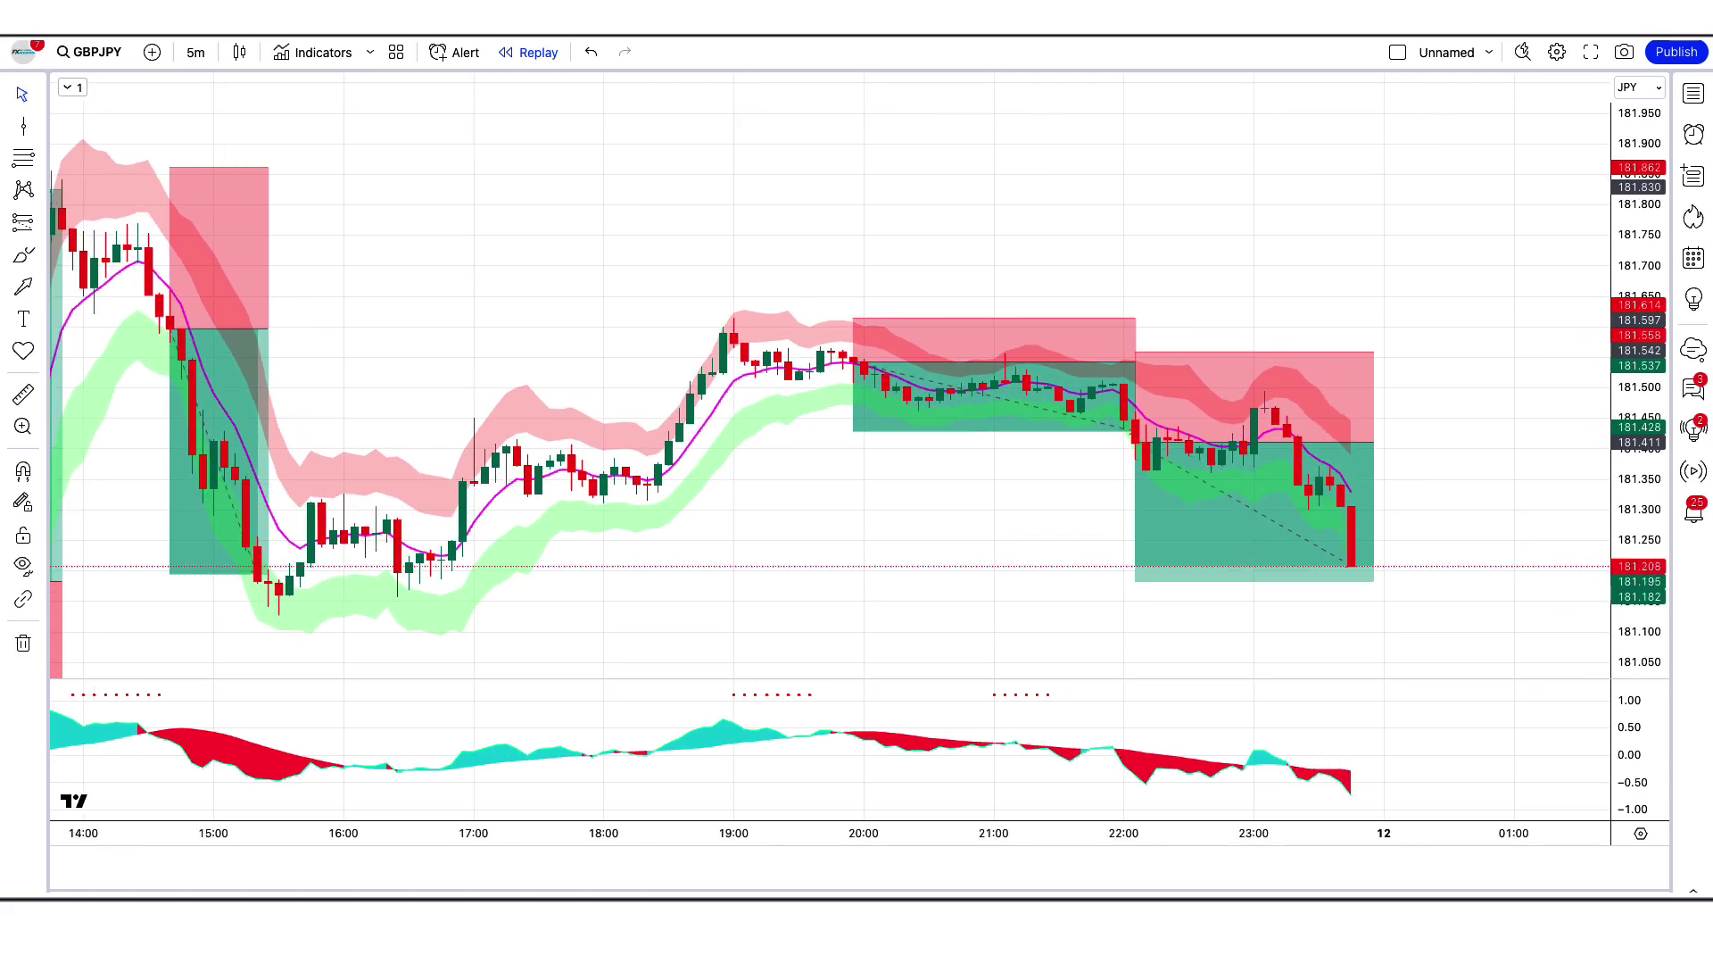
# Stretch the second short position box in time, then shrink it back to its original width
pyautogui.click(1355, 445)
pyautogui.moveTo(1355, 445); pyautogui.dragTo(1567, 455)
pyautogui.click(1408, 666)
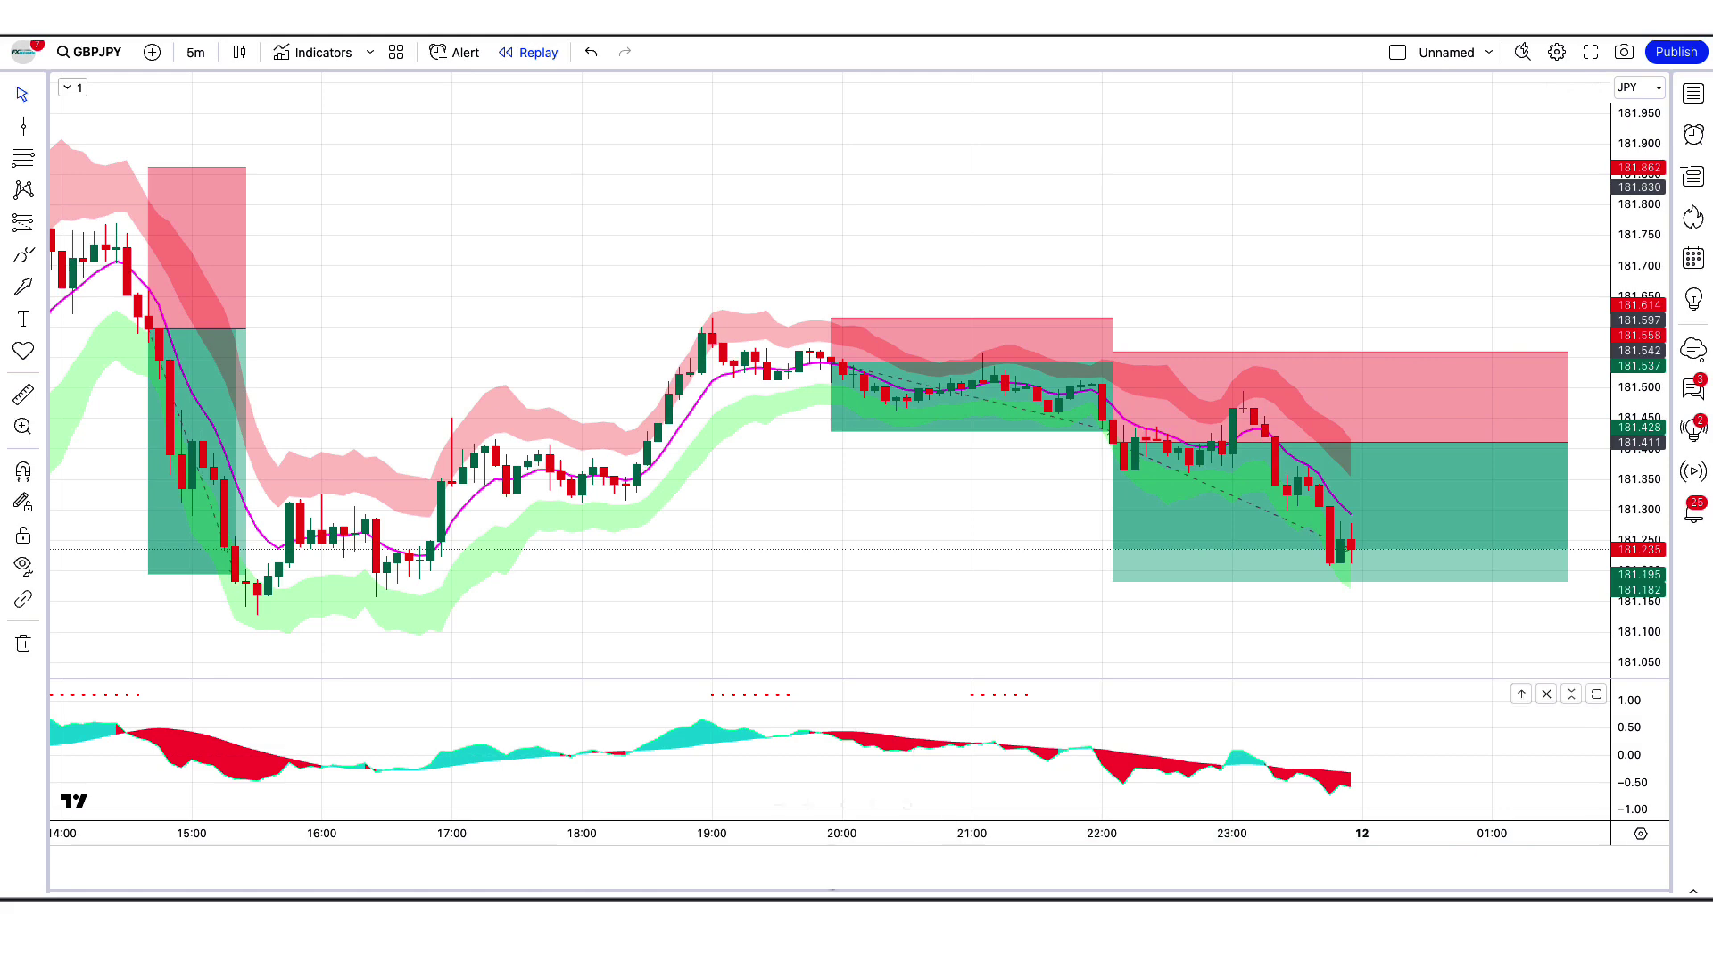
pyautogui.click(1544, 456)
pyautogui.moveTo(1544, 457); pyautogui.dragTo(1352, 447)
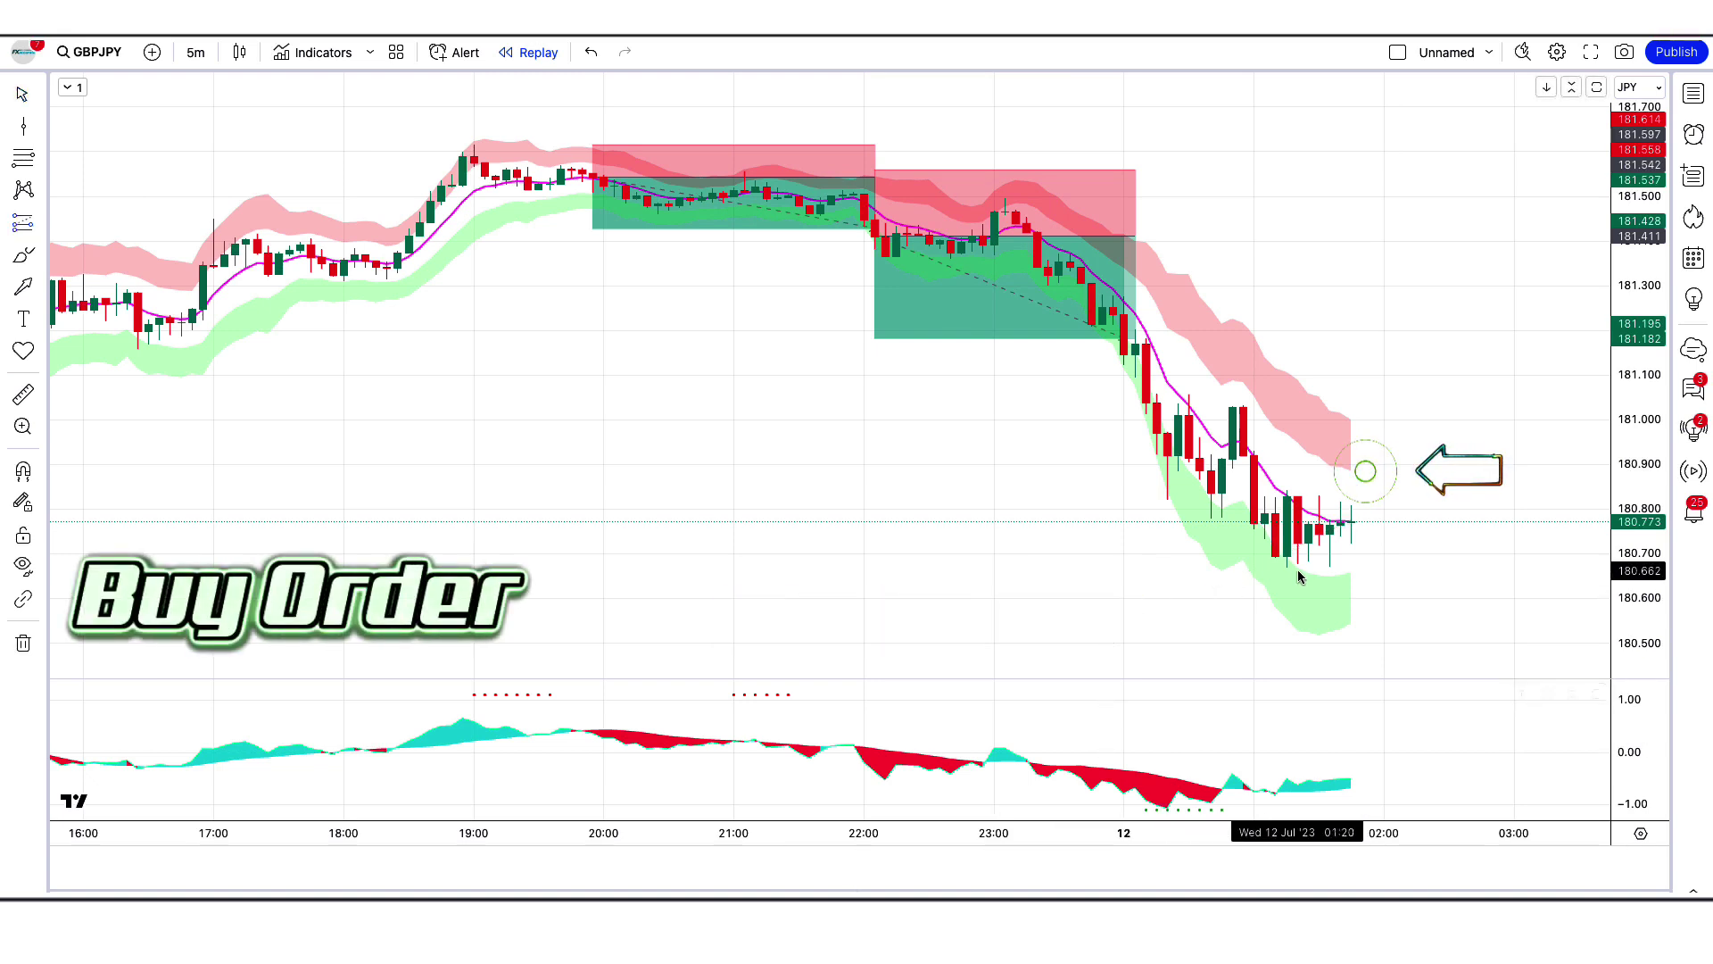
# Place a long position at 180.773, stop near 180.66, target near 180.954, and review its result
pyautogui.click(1351, 523)
pyautogui.moveTo(1352, 605); pyautogui.dragTo(1379, 574)
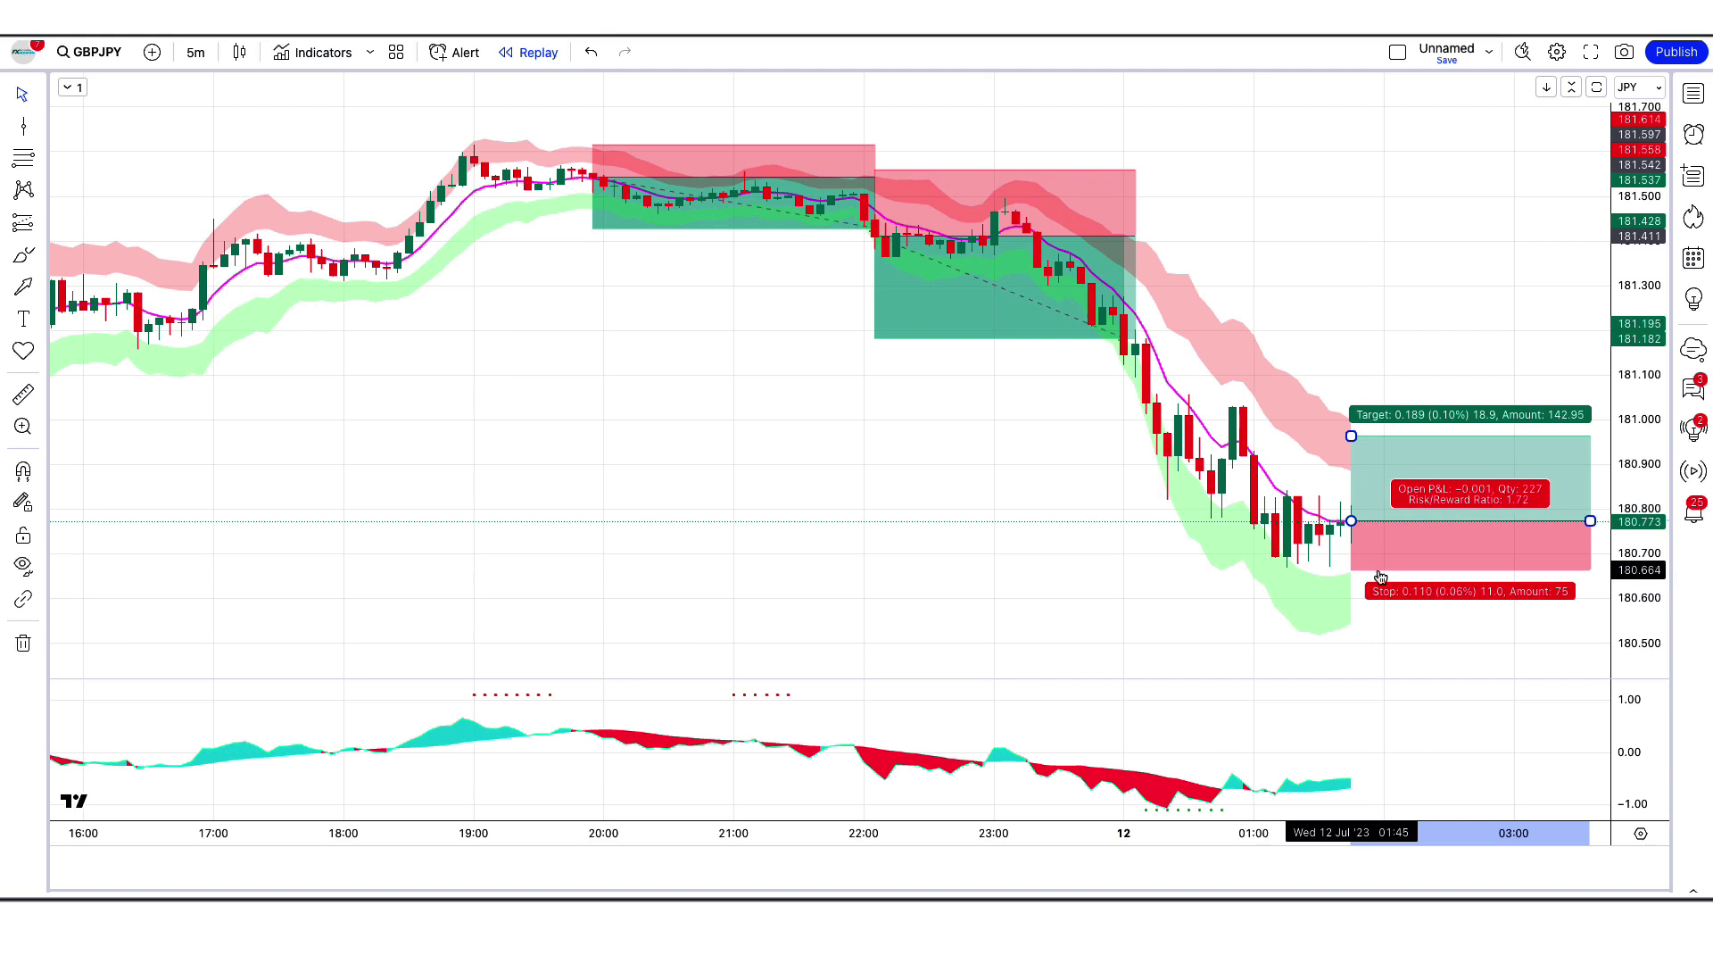
pyautogui.moveTo(1352, 437); pyautogui.dragTo(1353, 443)
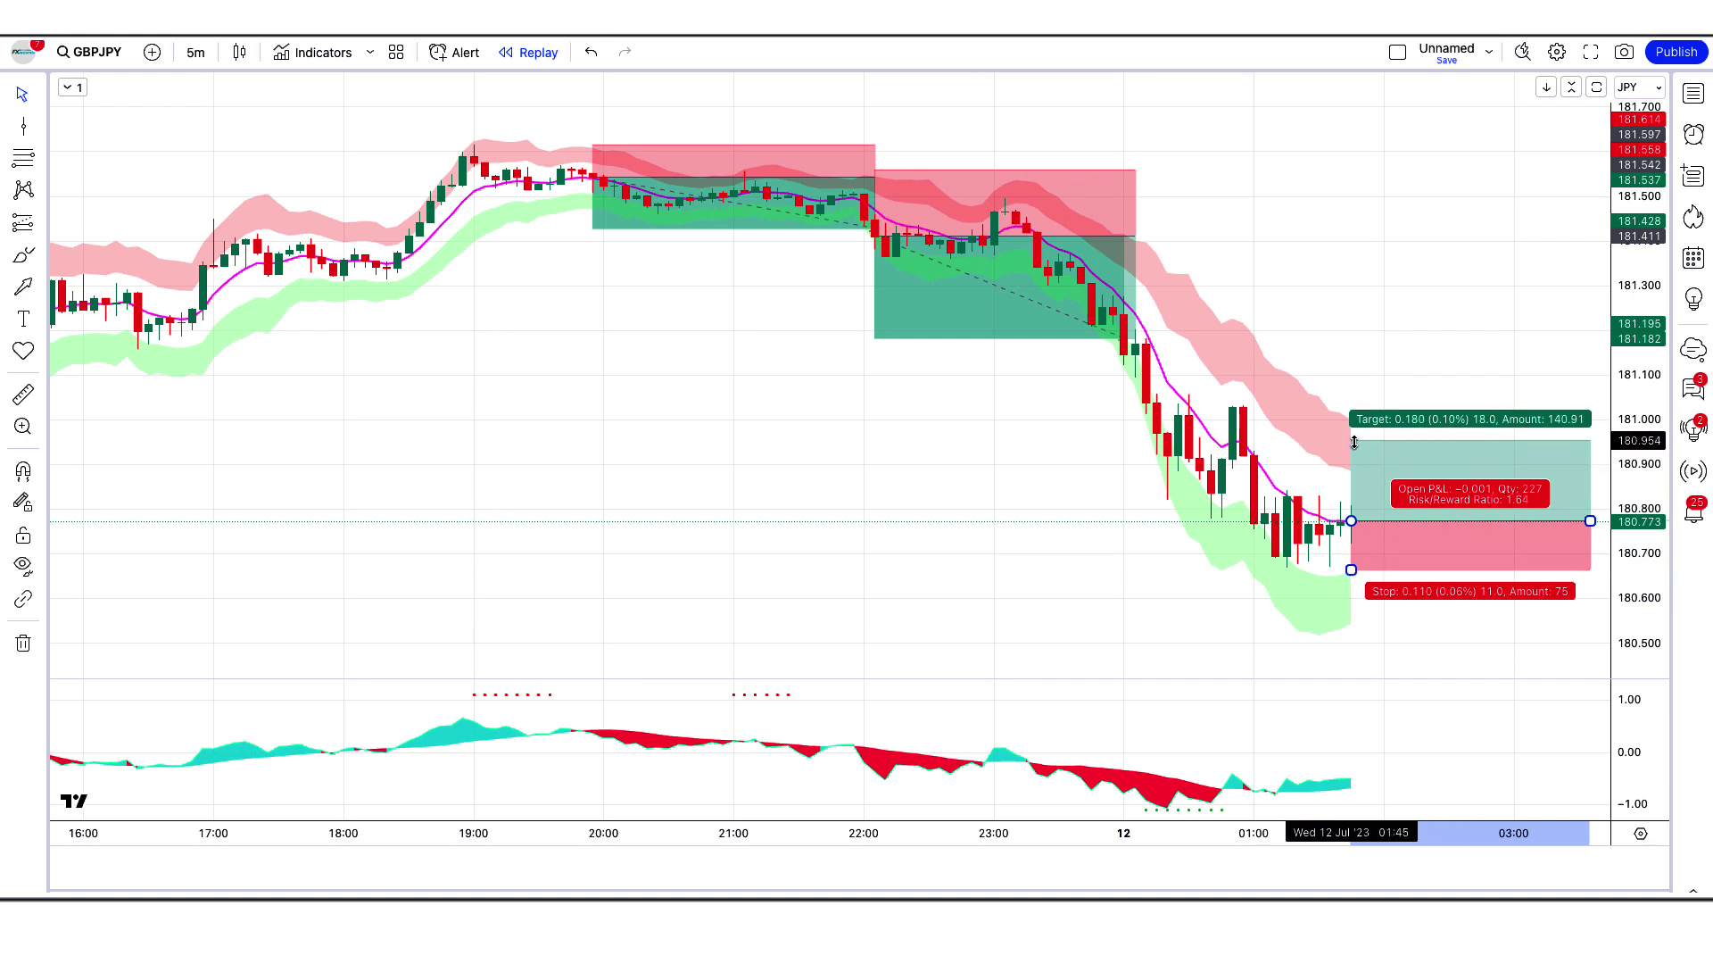
pyautogui.click(1187, 689)
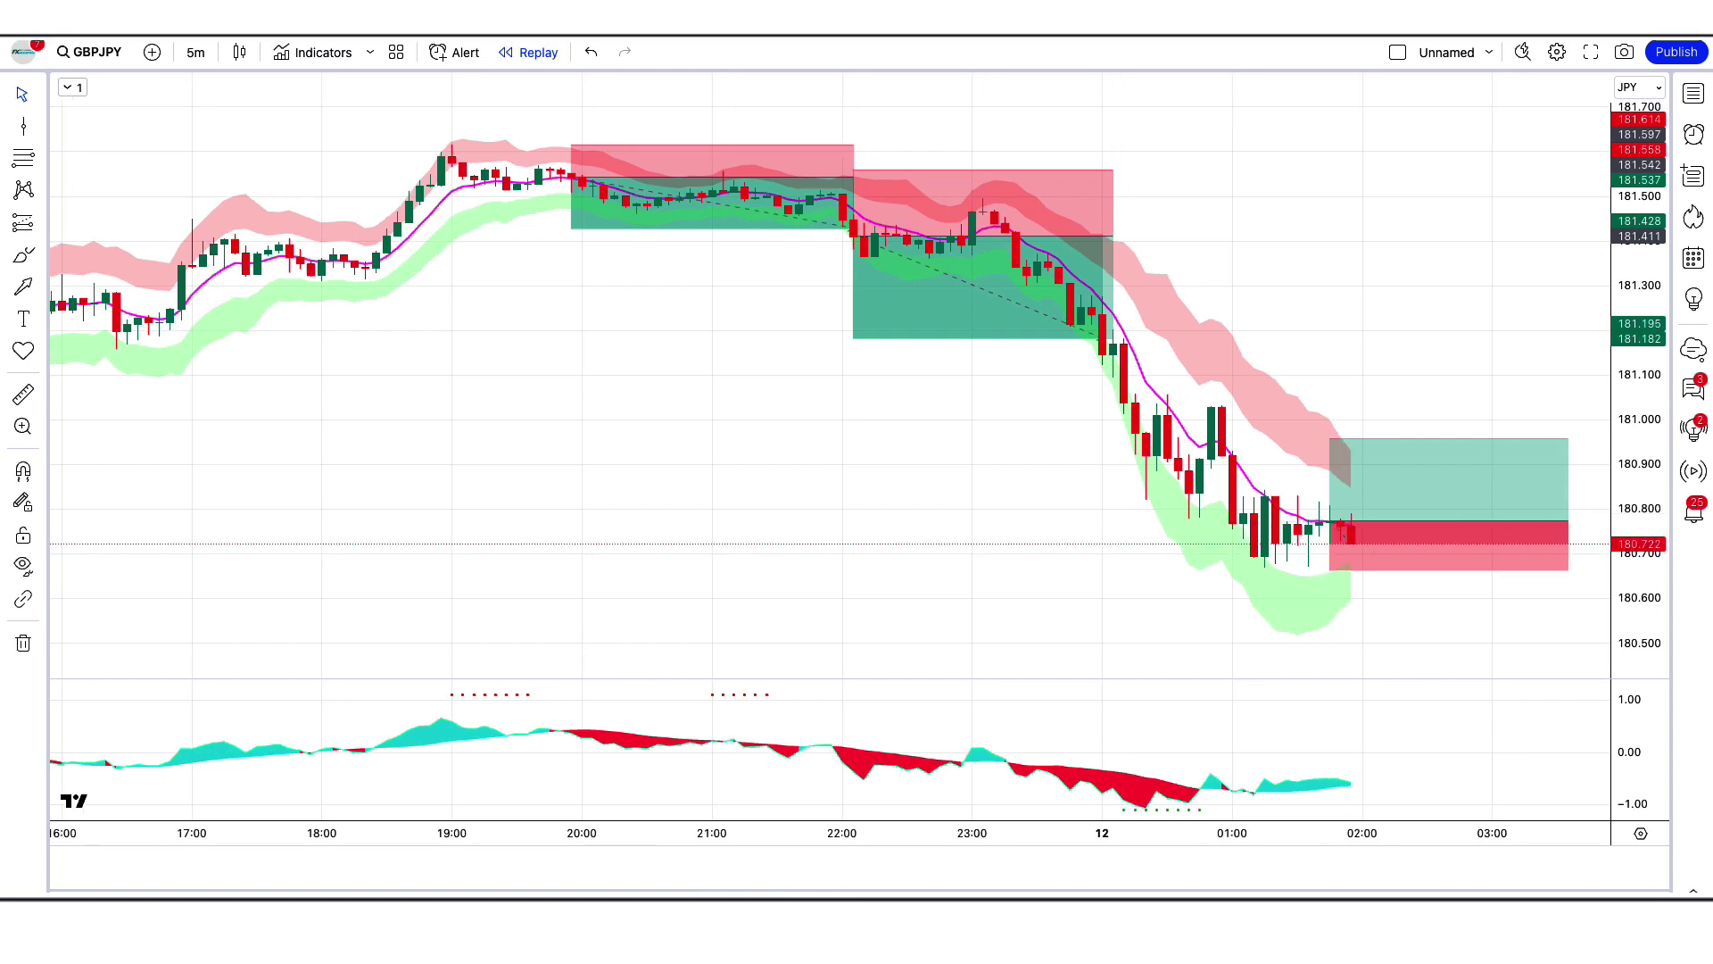
pyautogui.click(1428, 513)
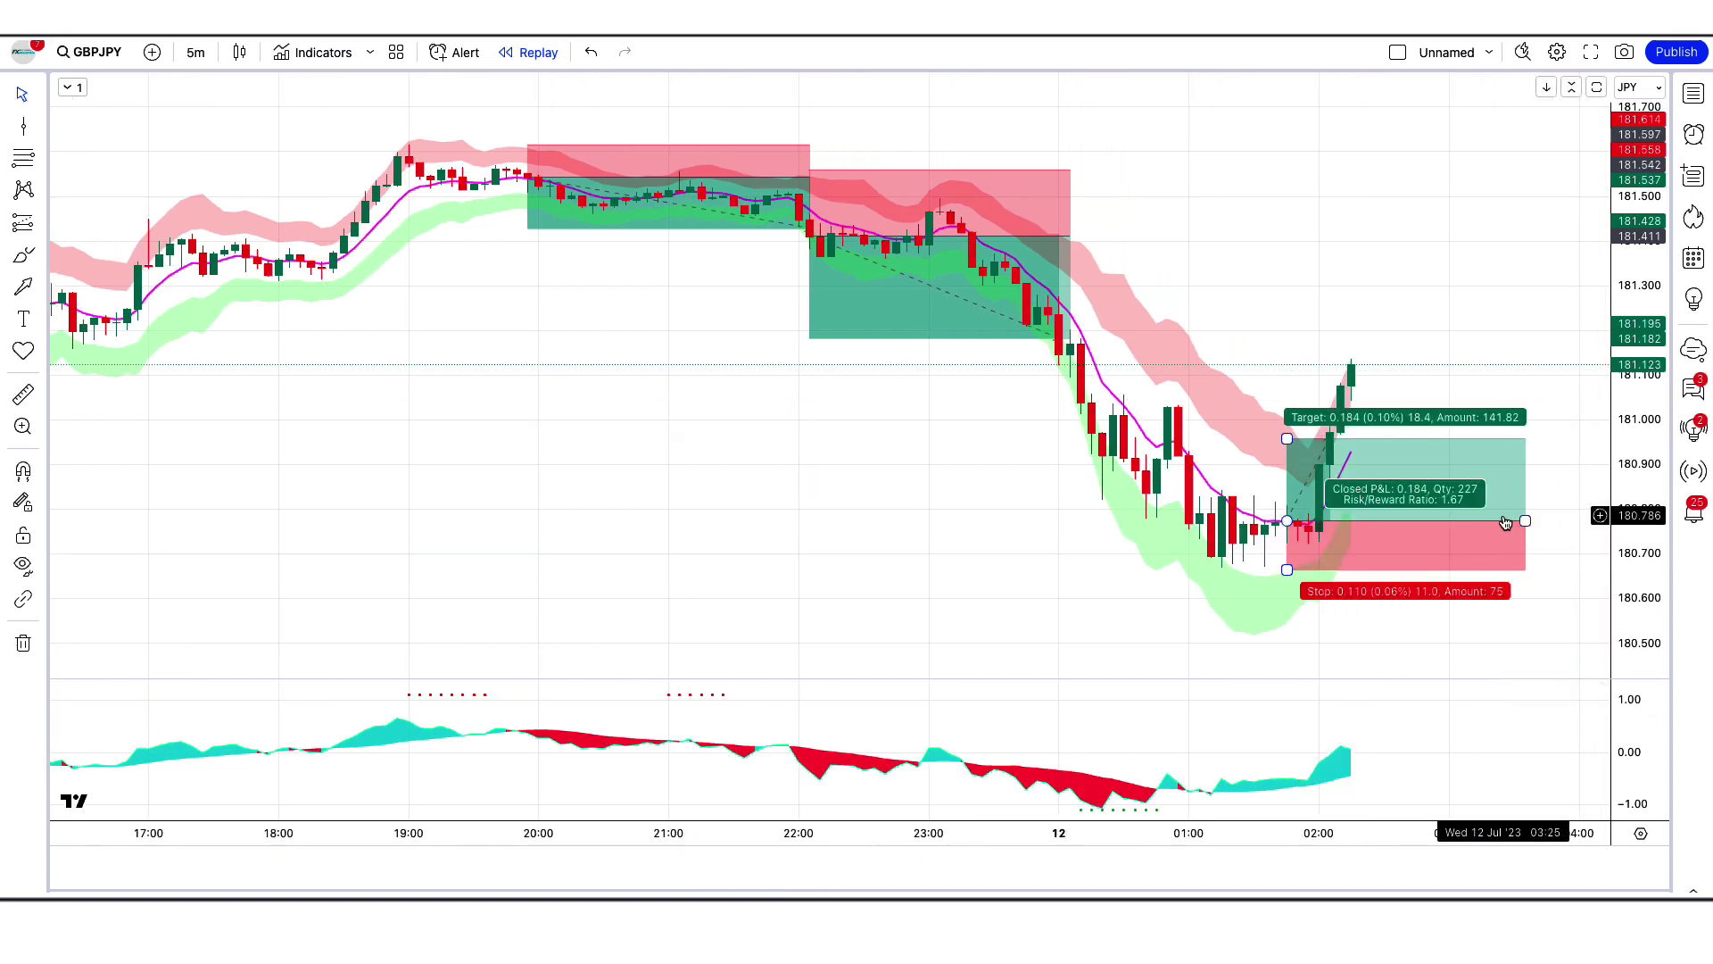
pyautogui.click(1434, 535)
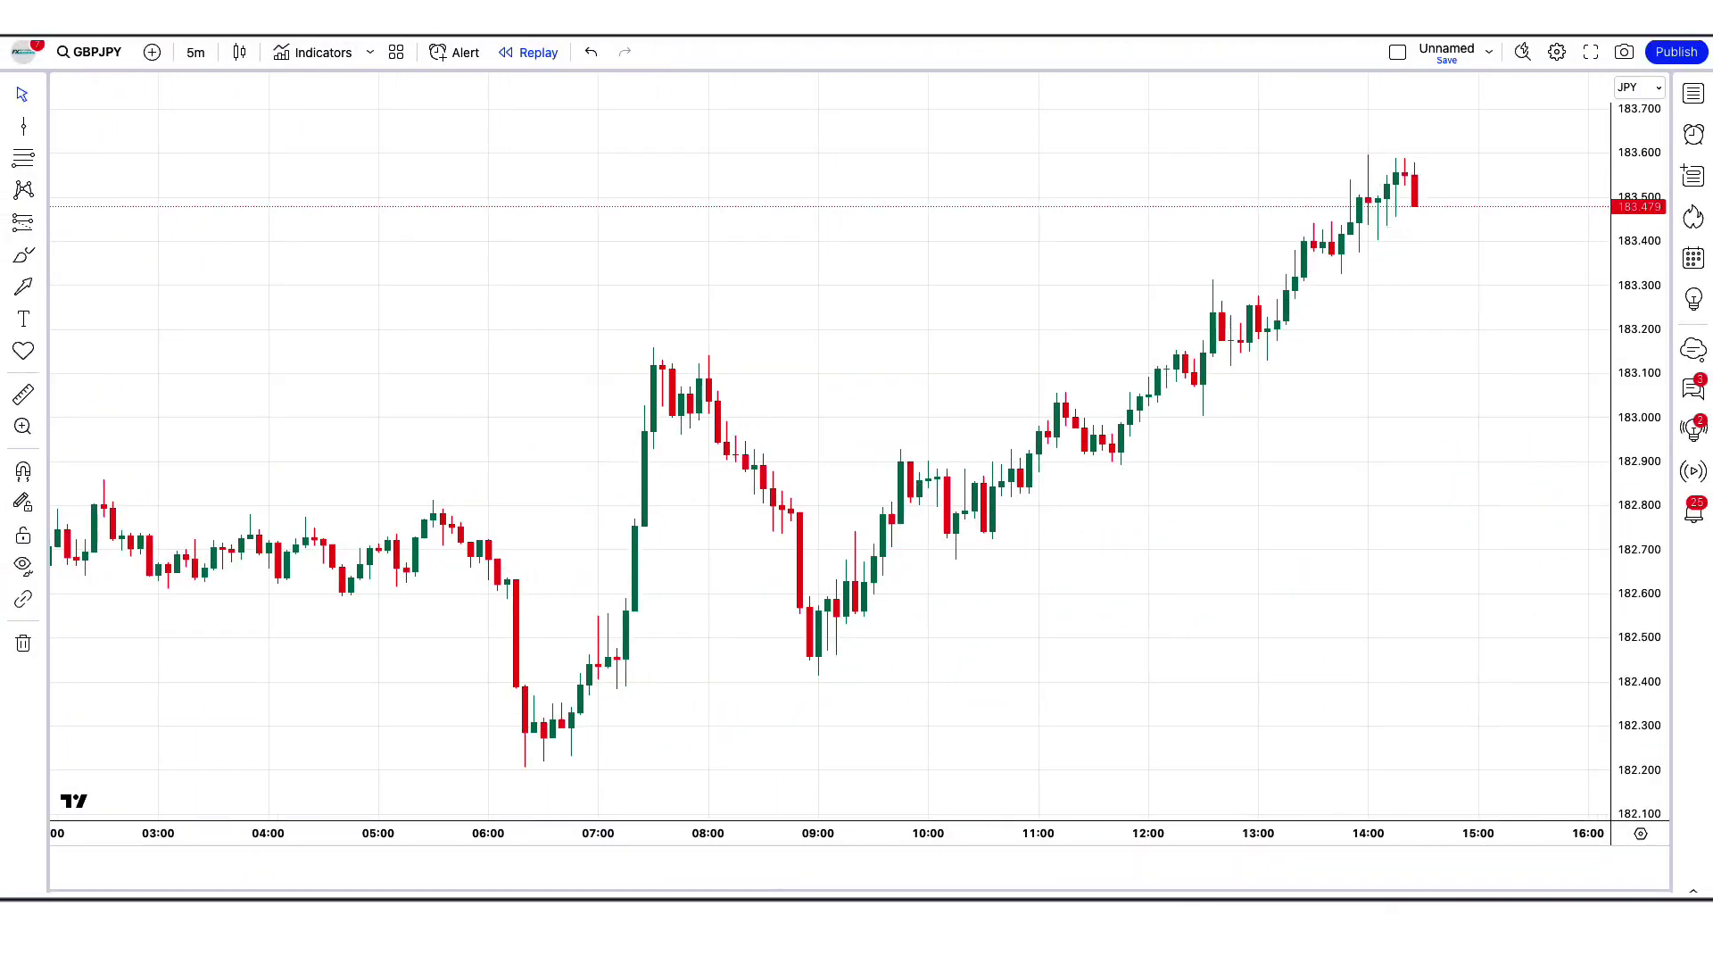
# Add the CM Pivot Bands V1 indicator to the chart from the indicator search
pyautogui.click(314, 55)
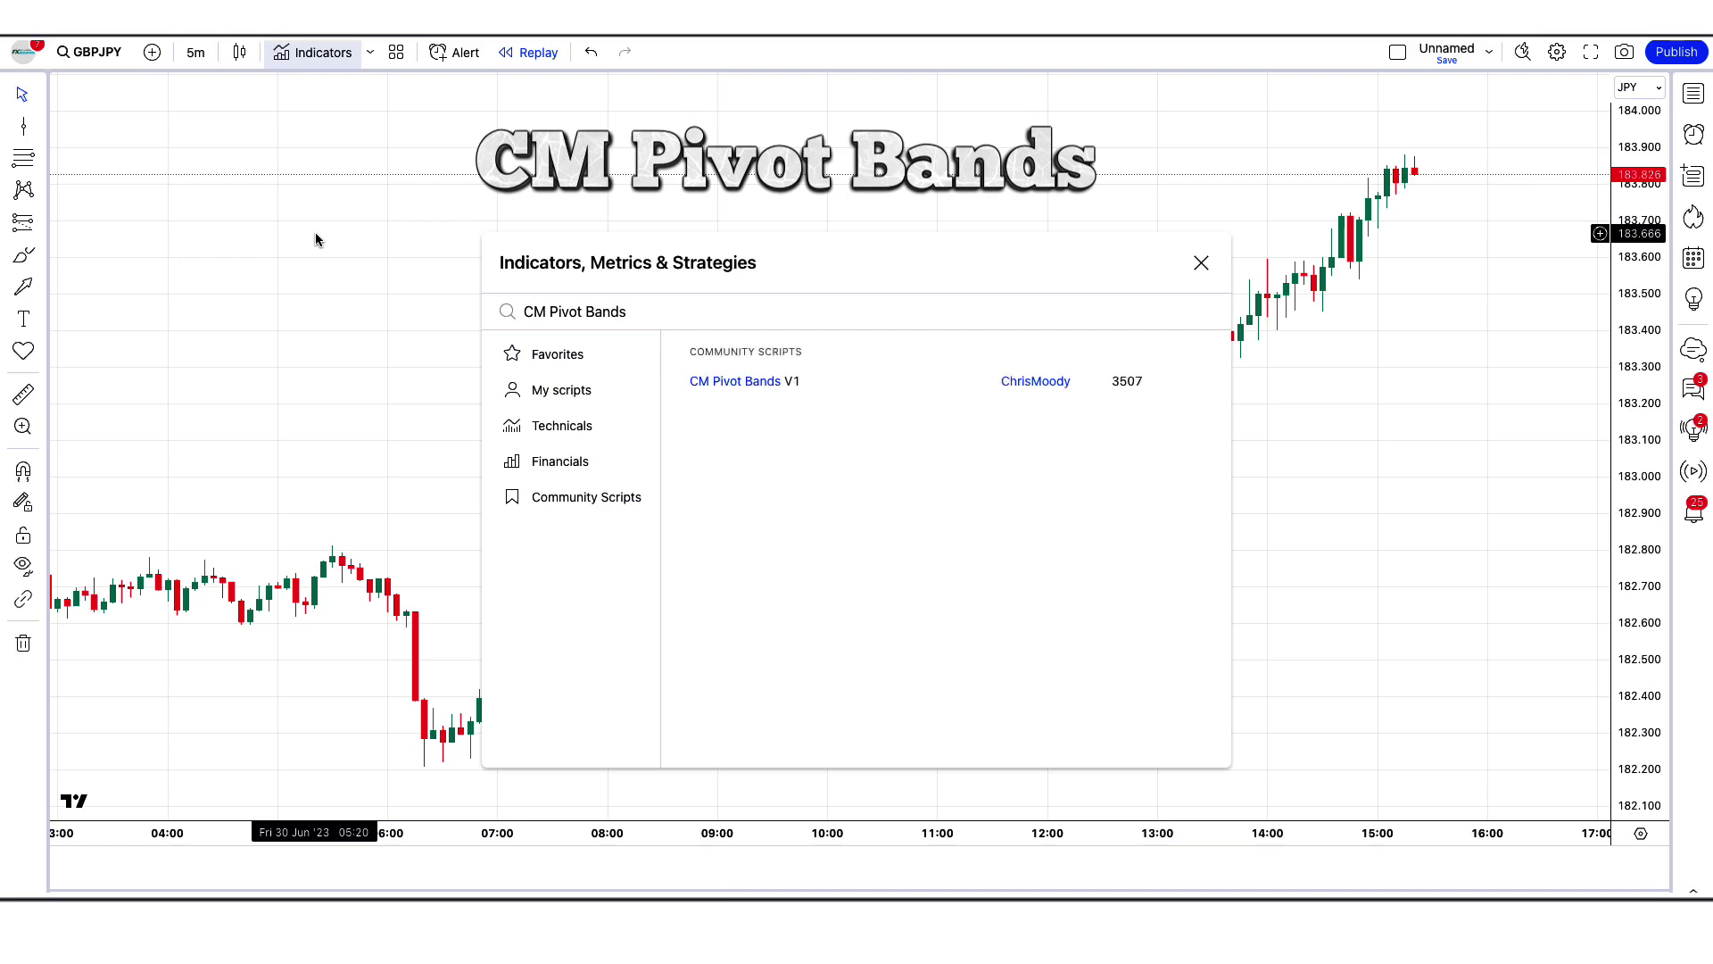
pyautogui.click(758, 382)
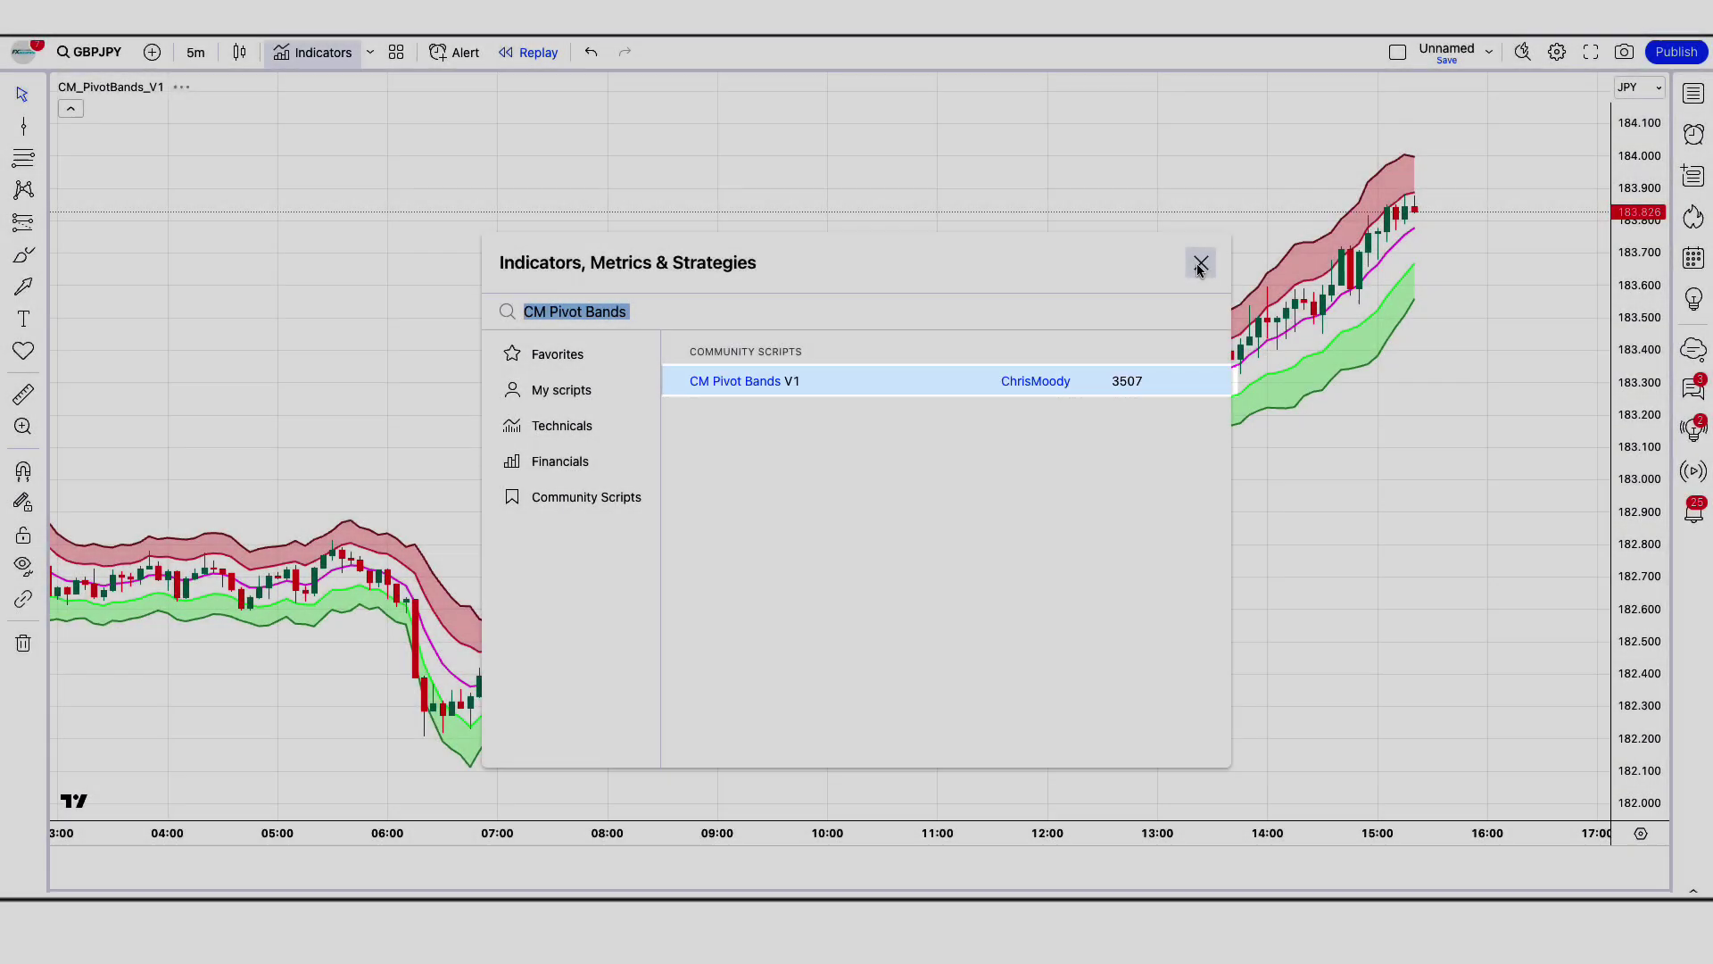
pyautogui.click(1200, 264)
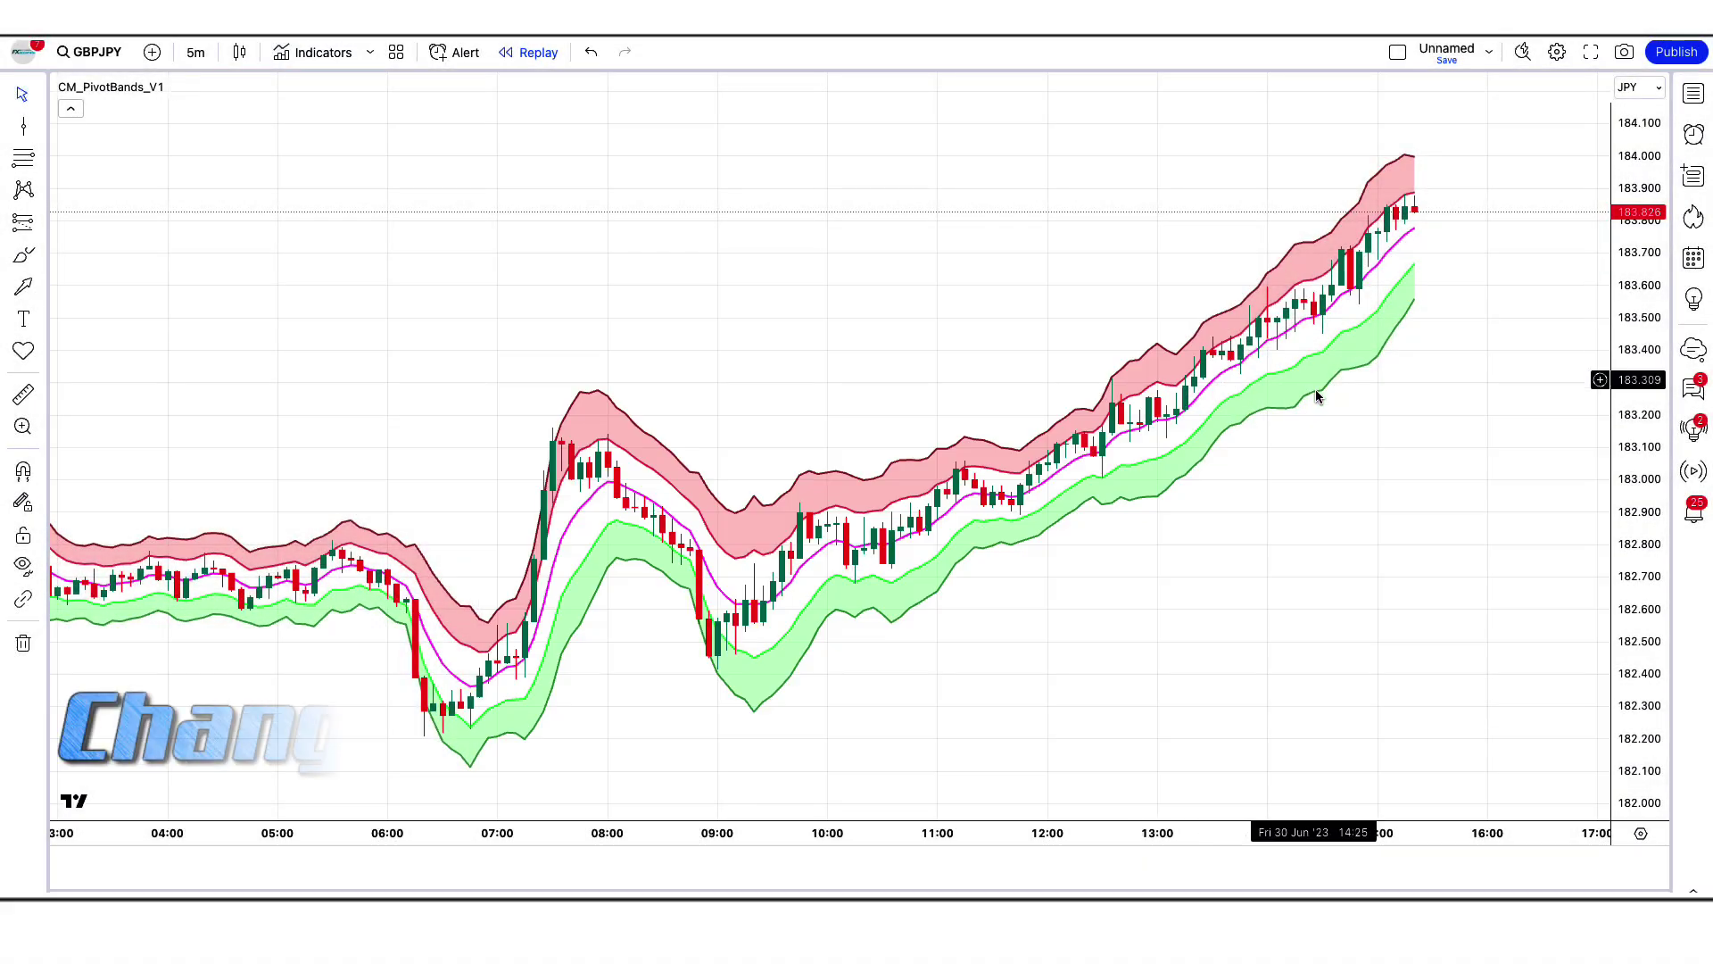
# Hide the Current Timeframe R1, S1, R2 and S2 lines in the CM Pivot Bands settings
pyautogui.doubleClick(1170, 493)
pyautogui.click(705, 225)
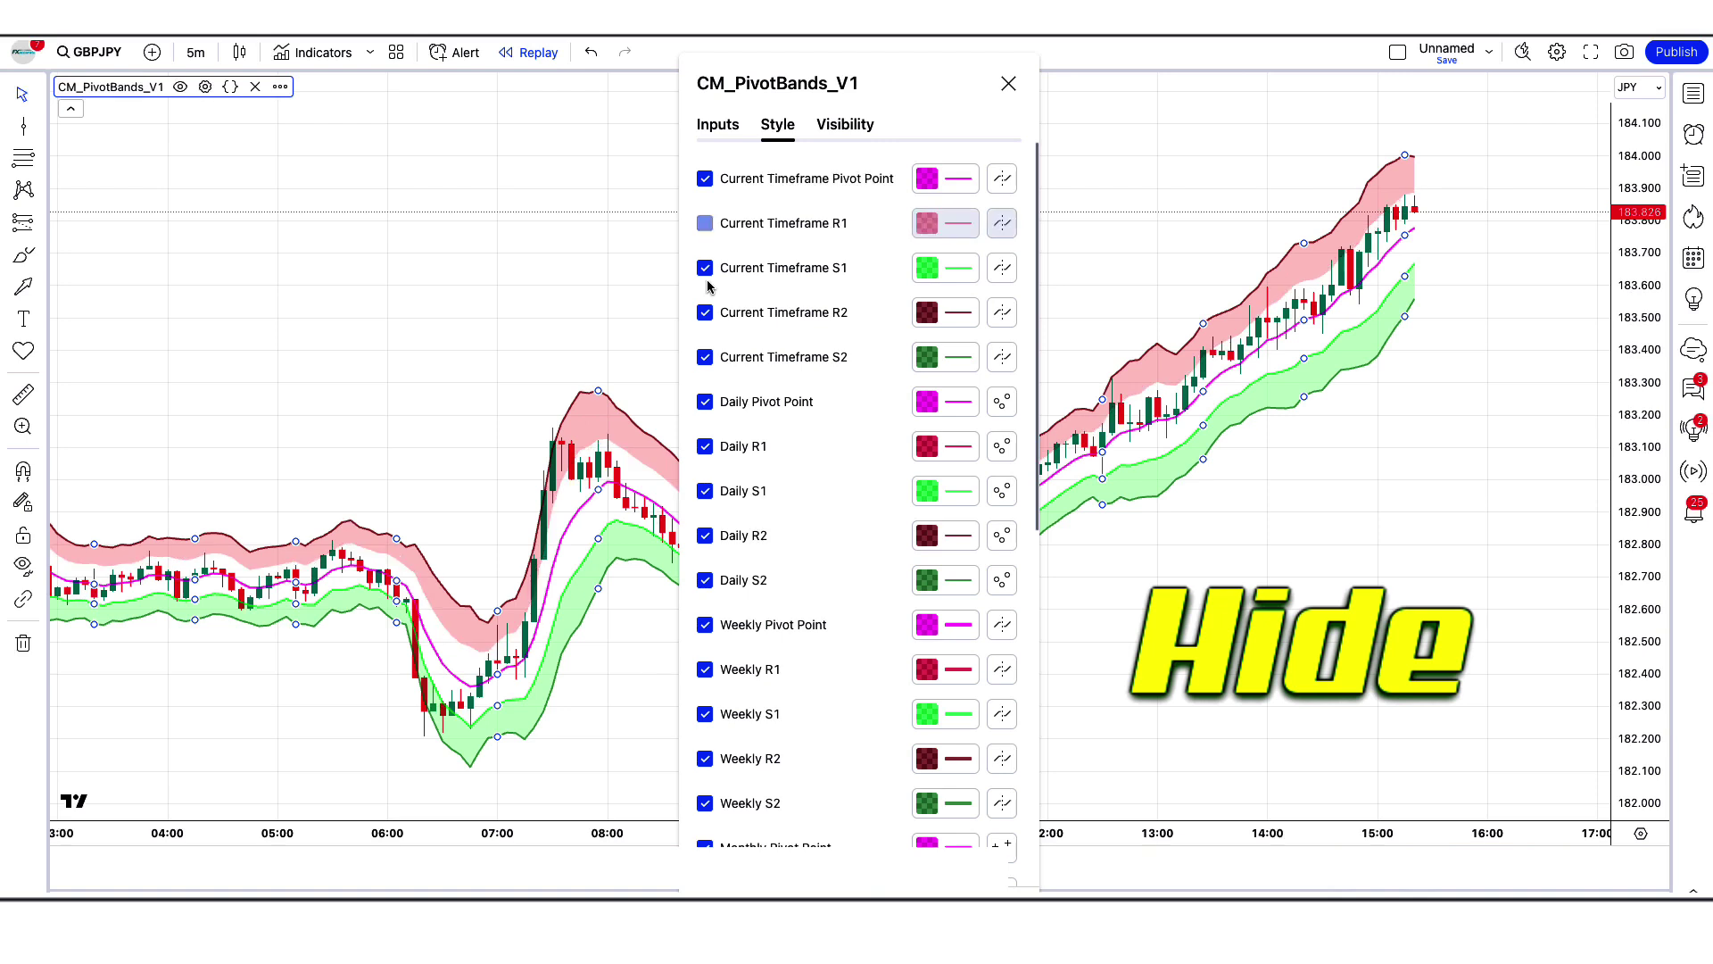
pyautogui.click(705, 268)
pyautogui.click(705, 313)
pyautogui.click(705, 357)
pyautogui.click(1116, 681)
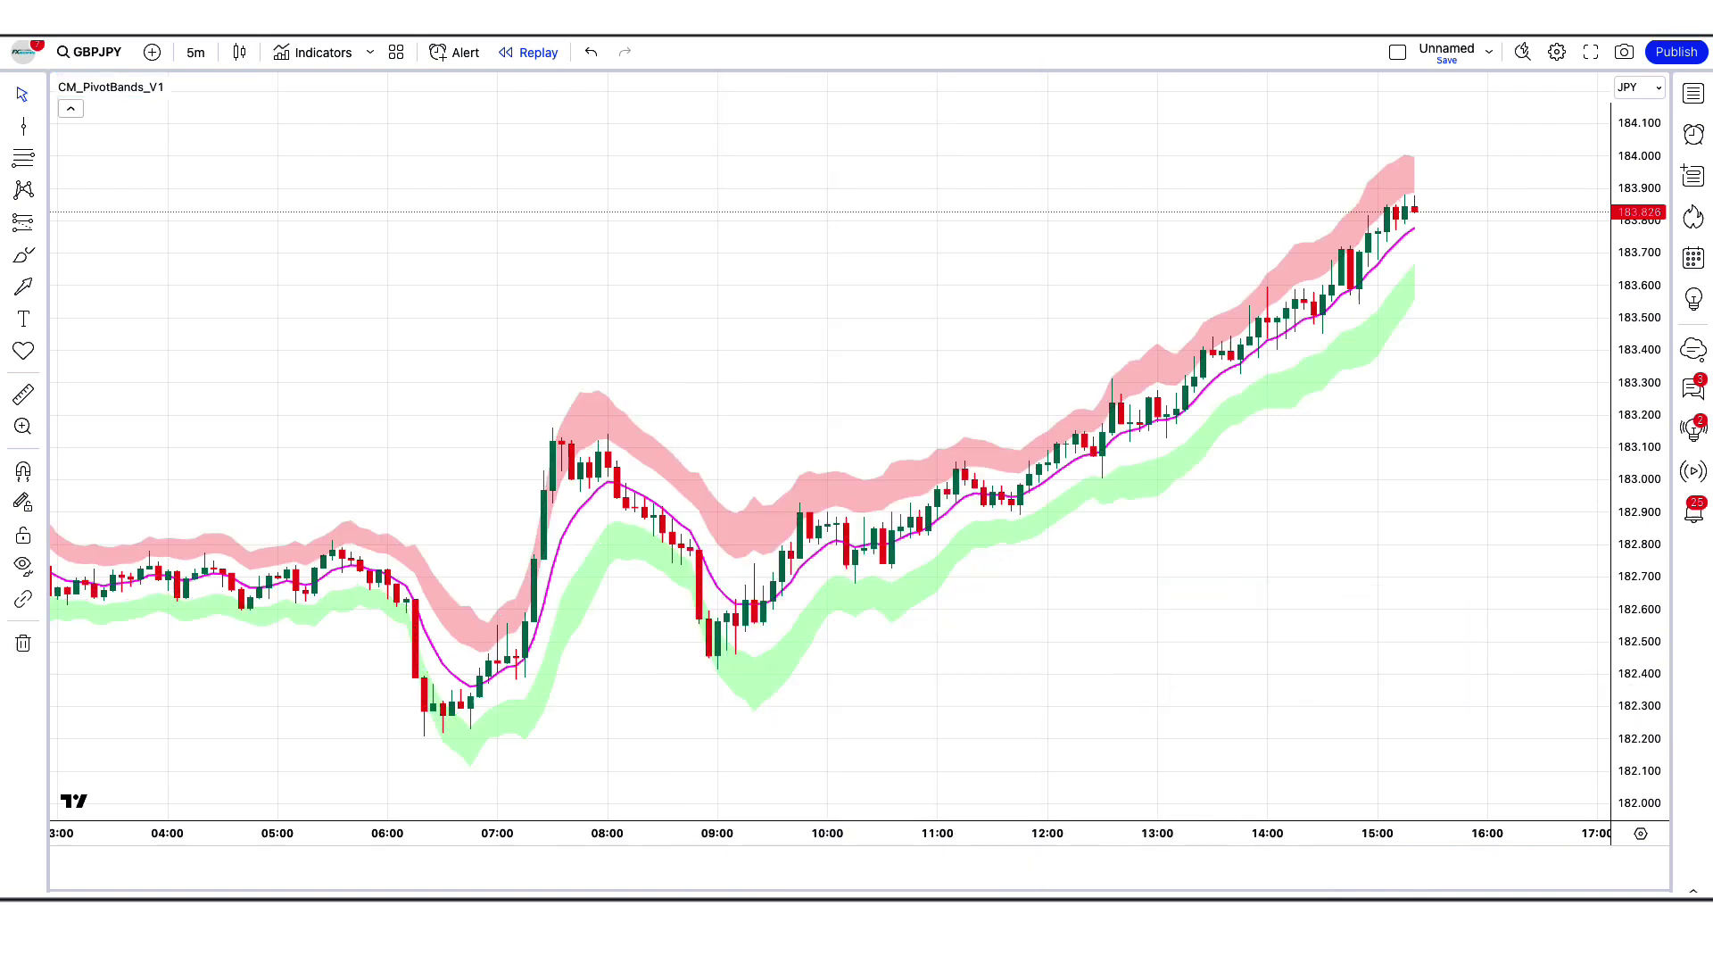
# Search for RSI Reborn and add the RSI Reborn [New Formula] indicator to the chart
pyautogui.click(306, 52)
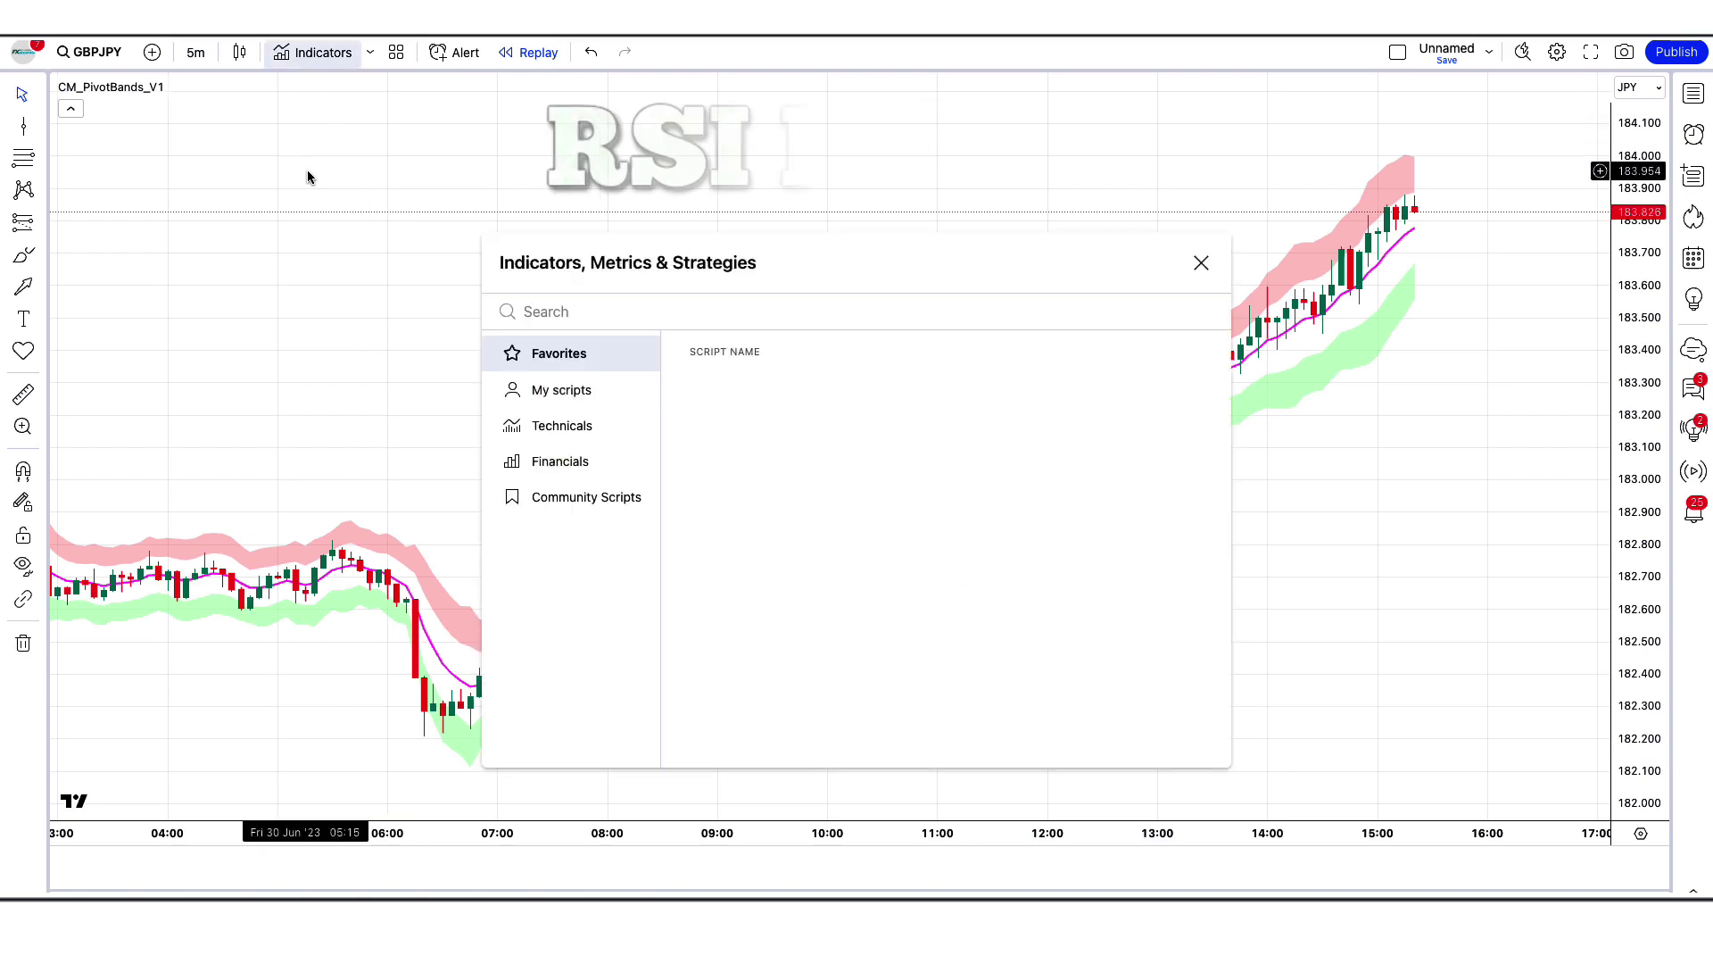
pyautogui.write('RSI Reborn')
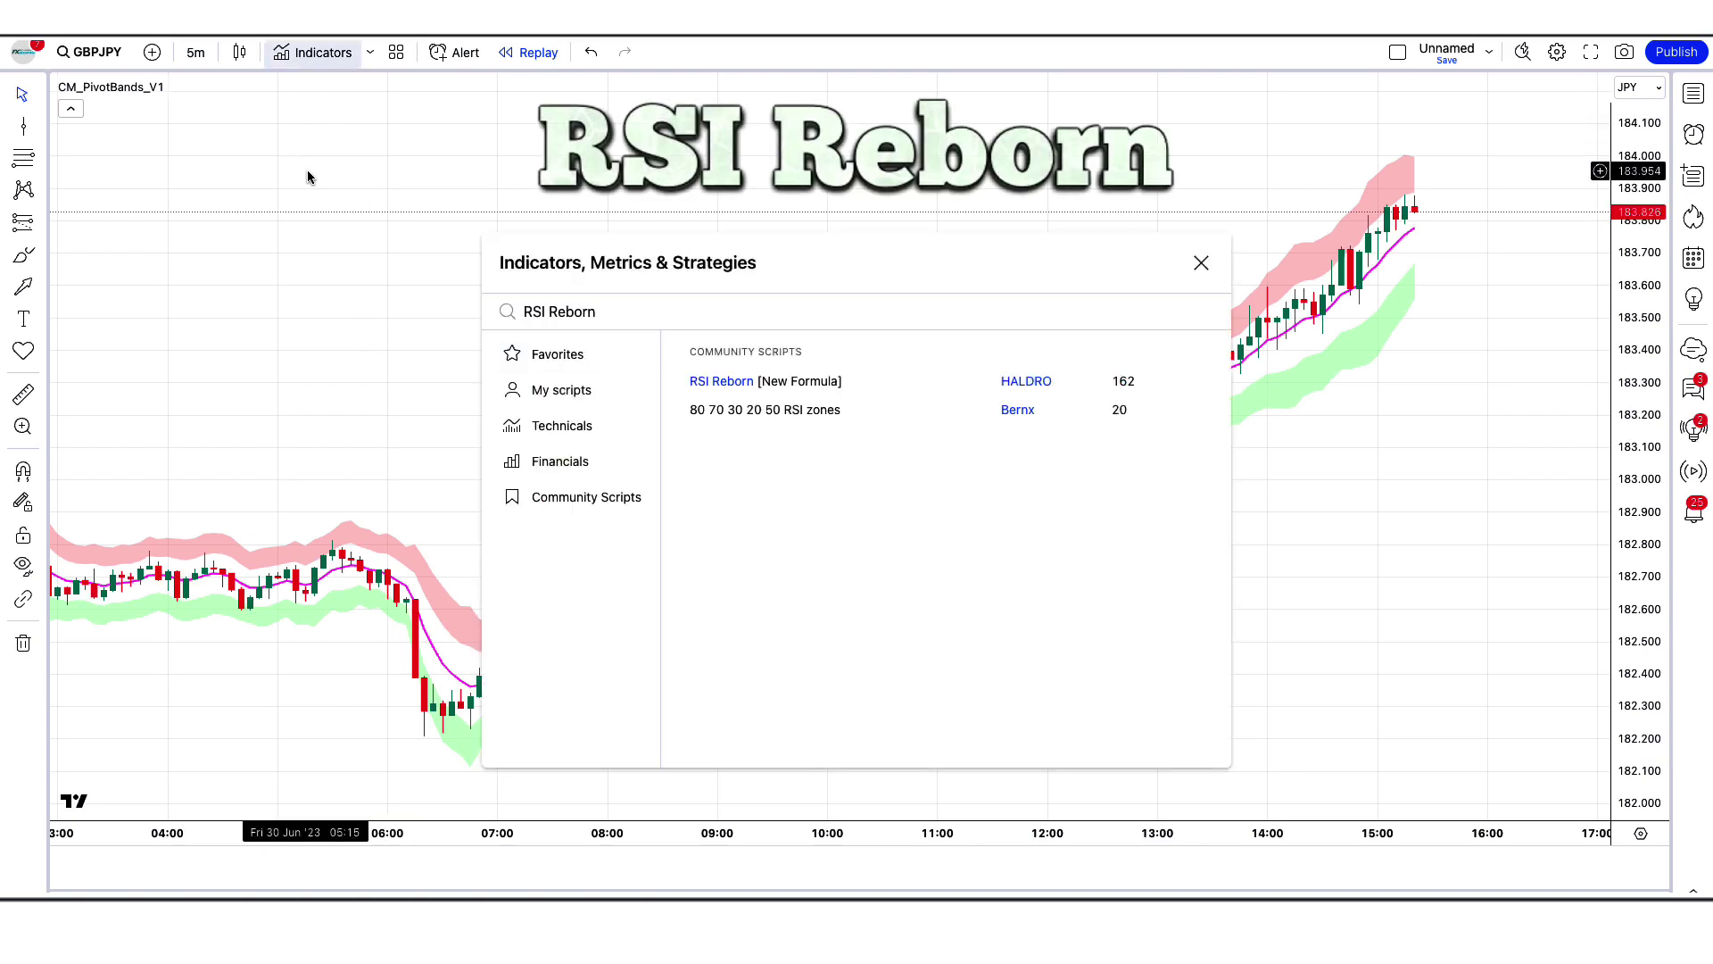
pyautogui.click(752, 382)
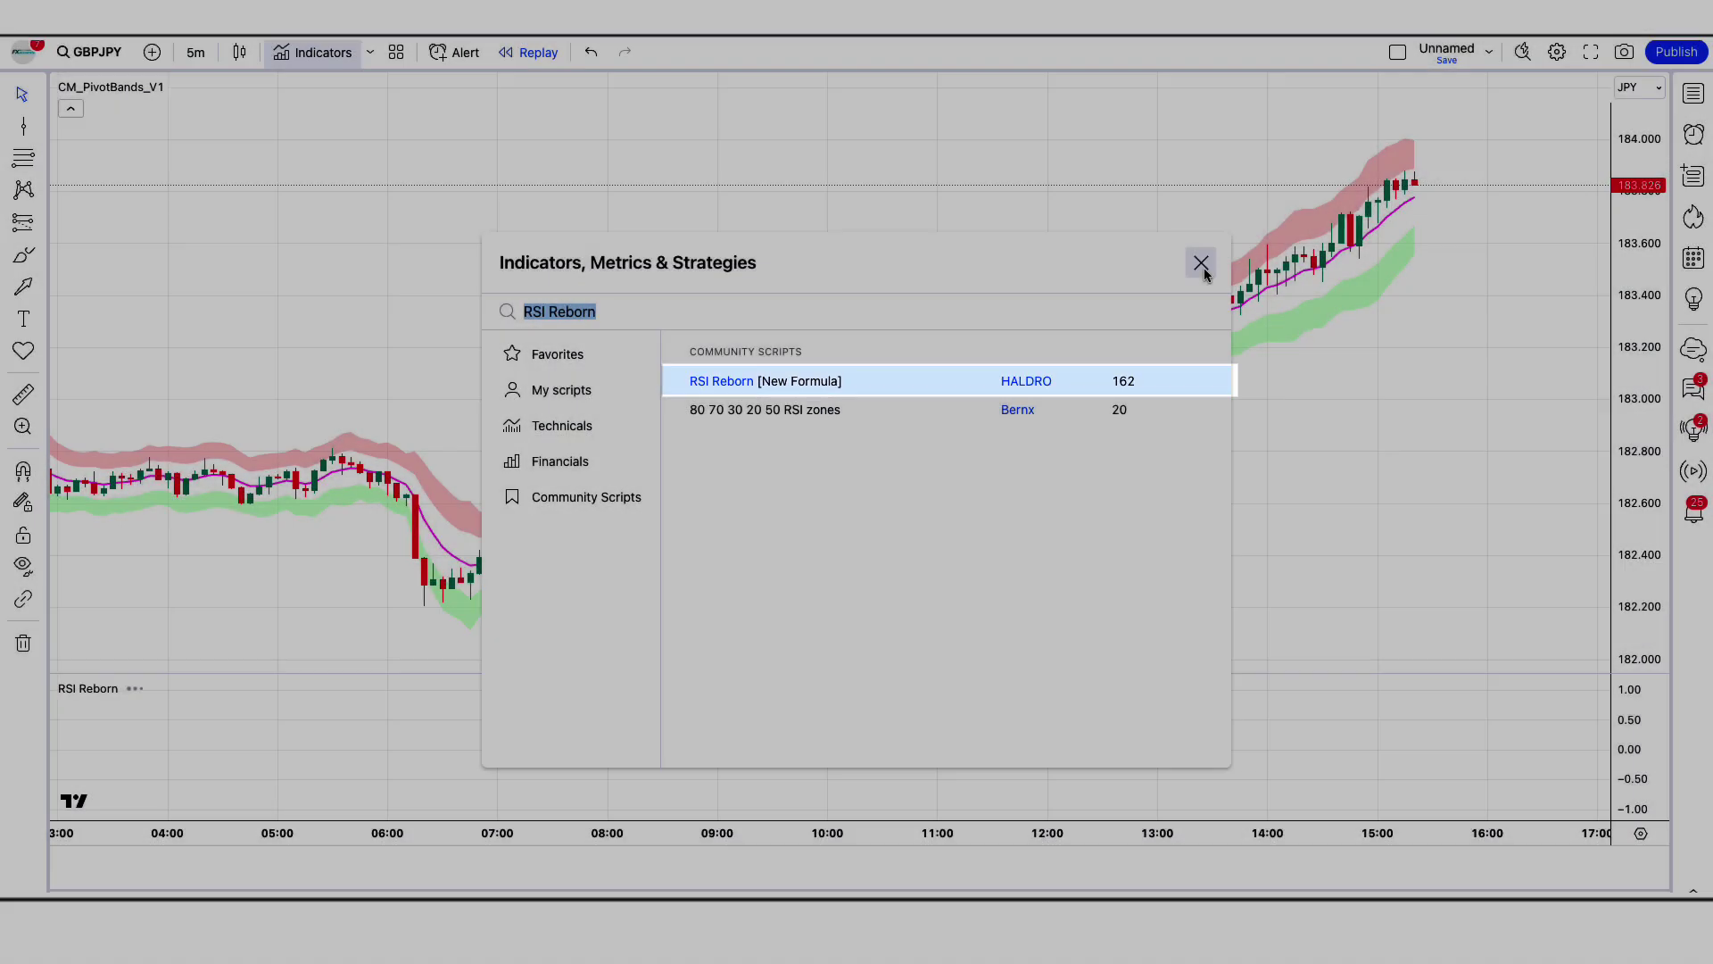
pyautogui.click(1201, 265)
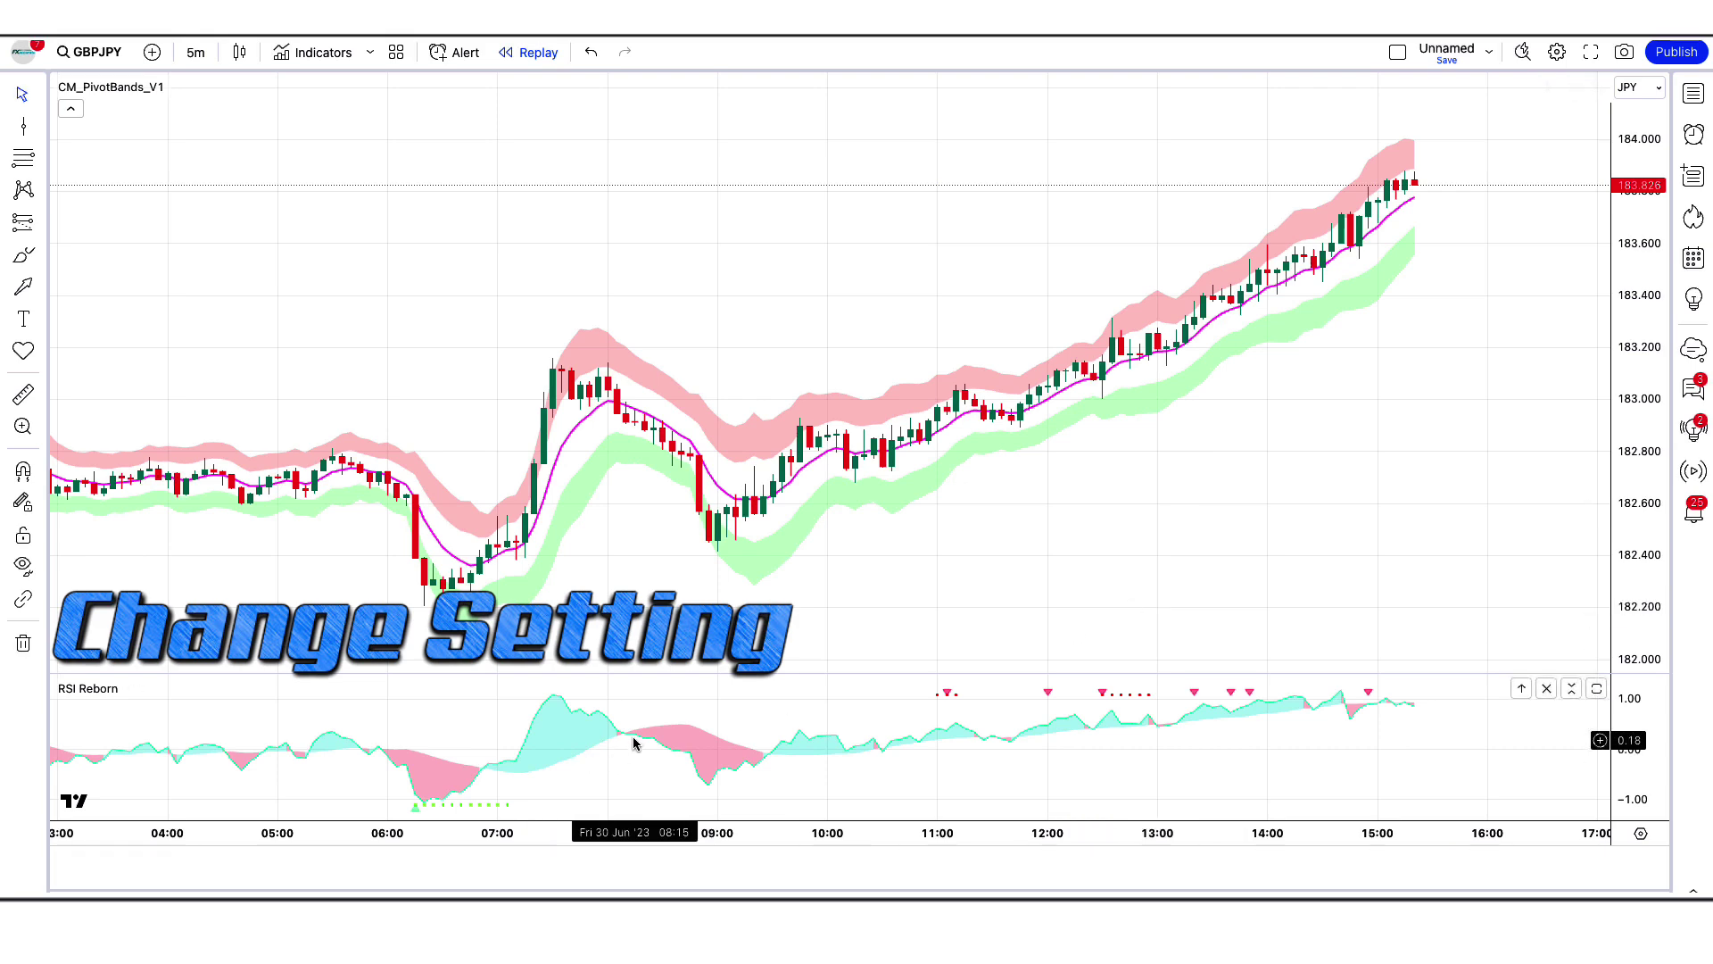
# In RSI Reborn settings, uncheck BB High/Low Break and colour clouds red and teal
pyautogui.doubleClick(677, 718)
pyautogui.scroll(-3, 848, 393)
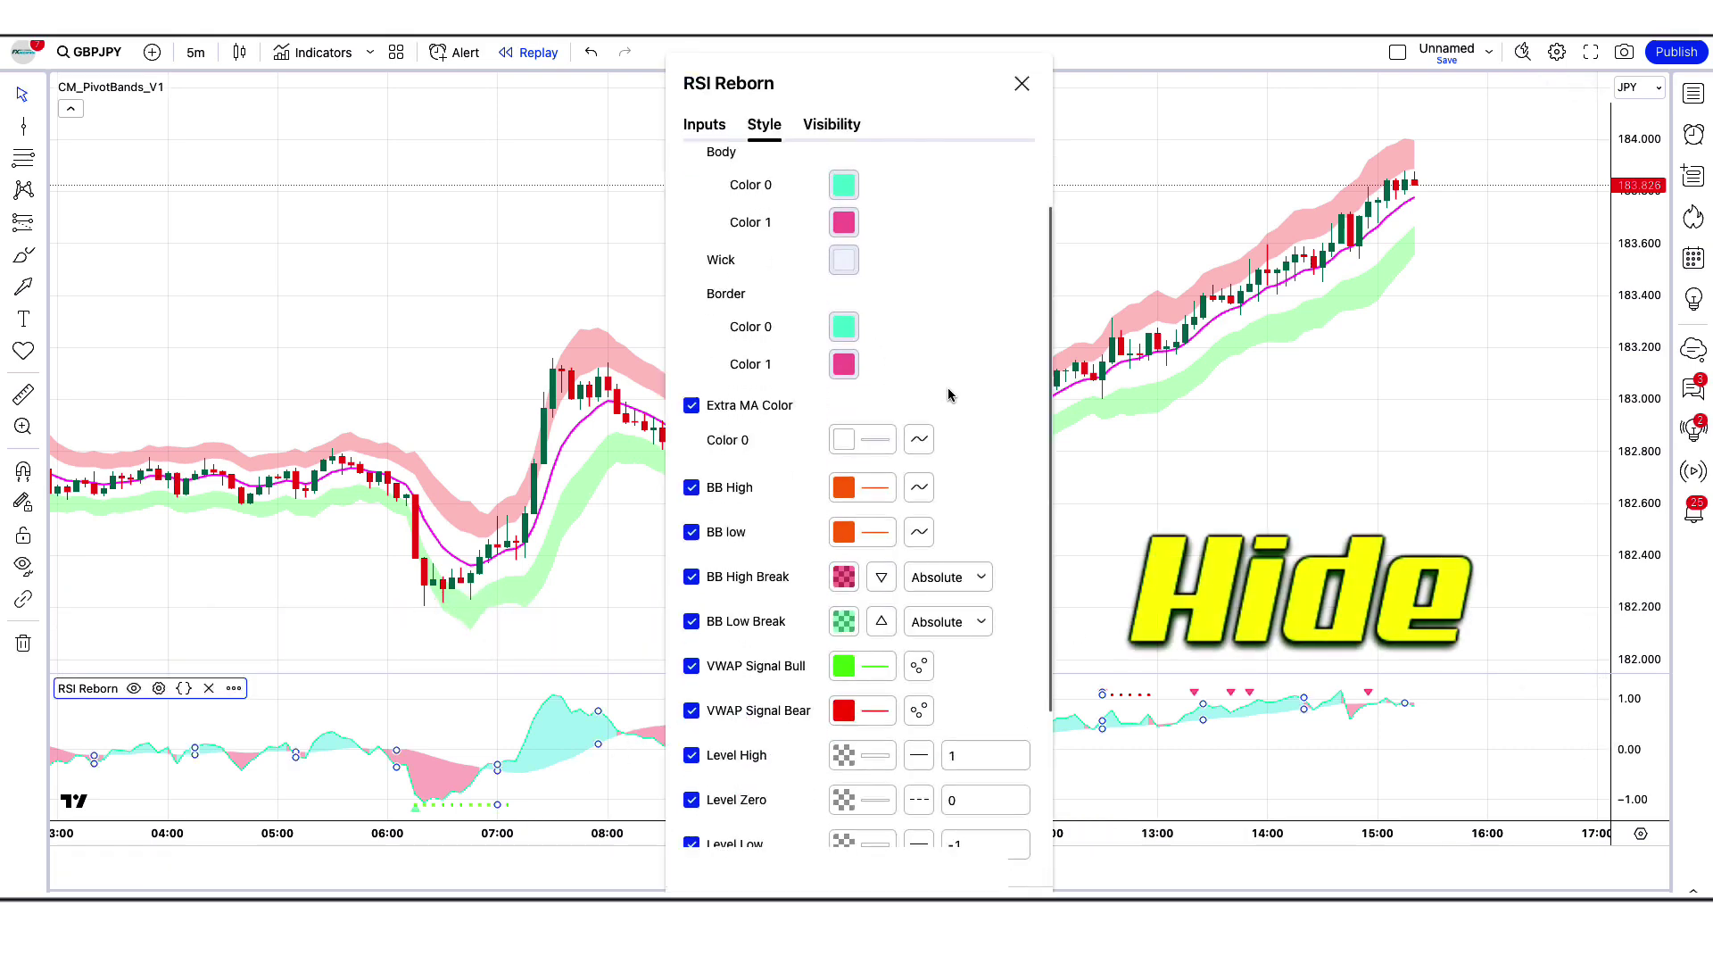
pyautogui.click(692, 585)
pyautogui.scroll(-5, 803, 535)
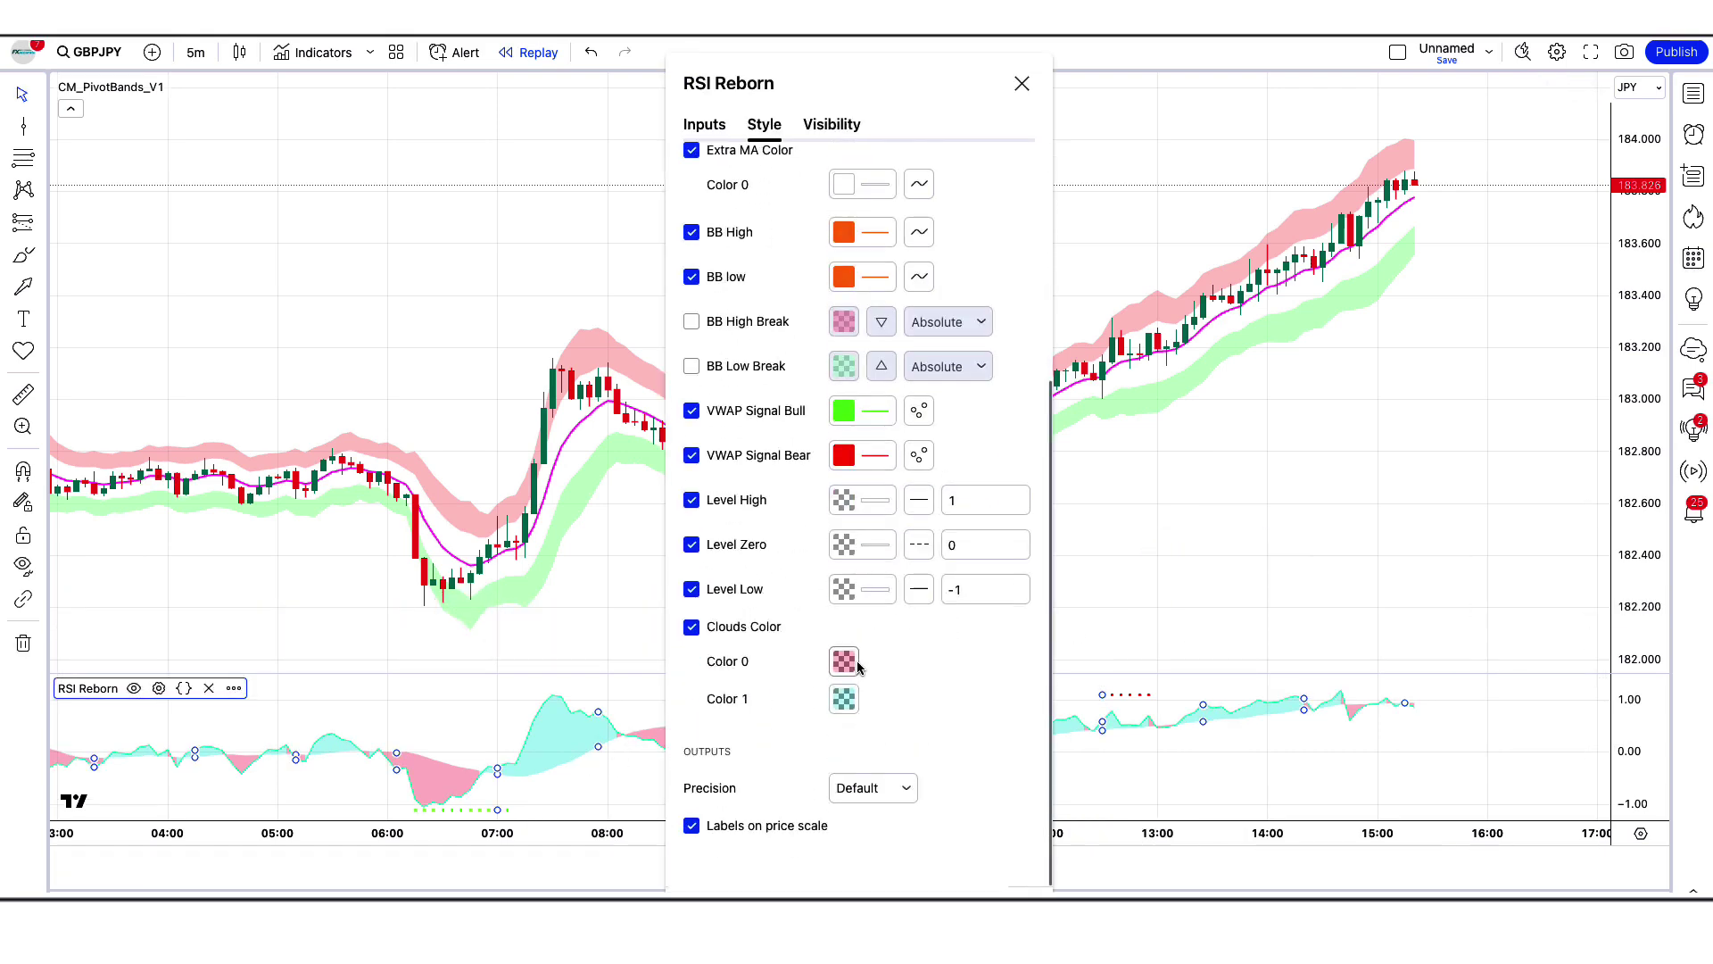
pyautogui.click(844, 662)
pyautogui.click(845, 698)
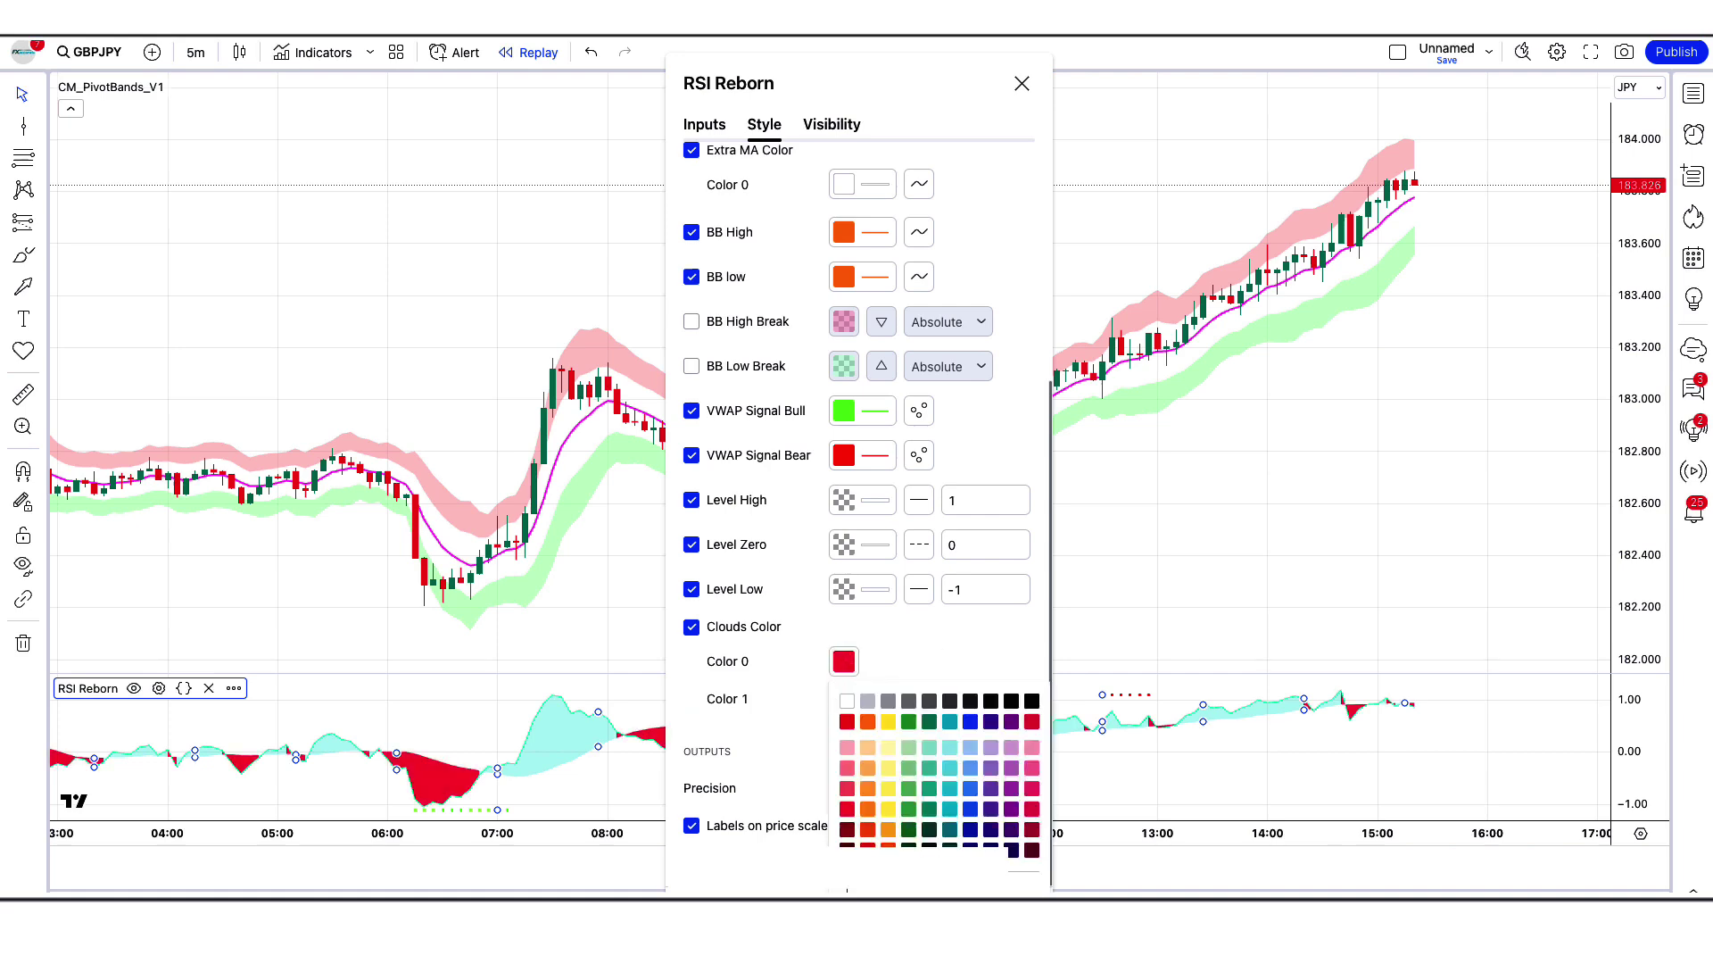
pyautogui.click(949, 719)
pyautogui.click(1018, 653)
pyautogui.press('Escape')
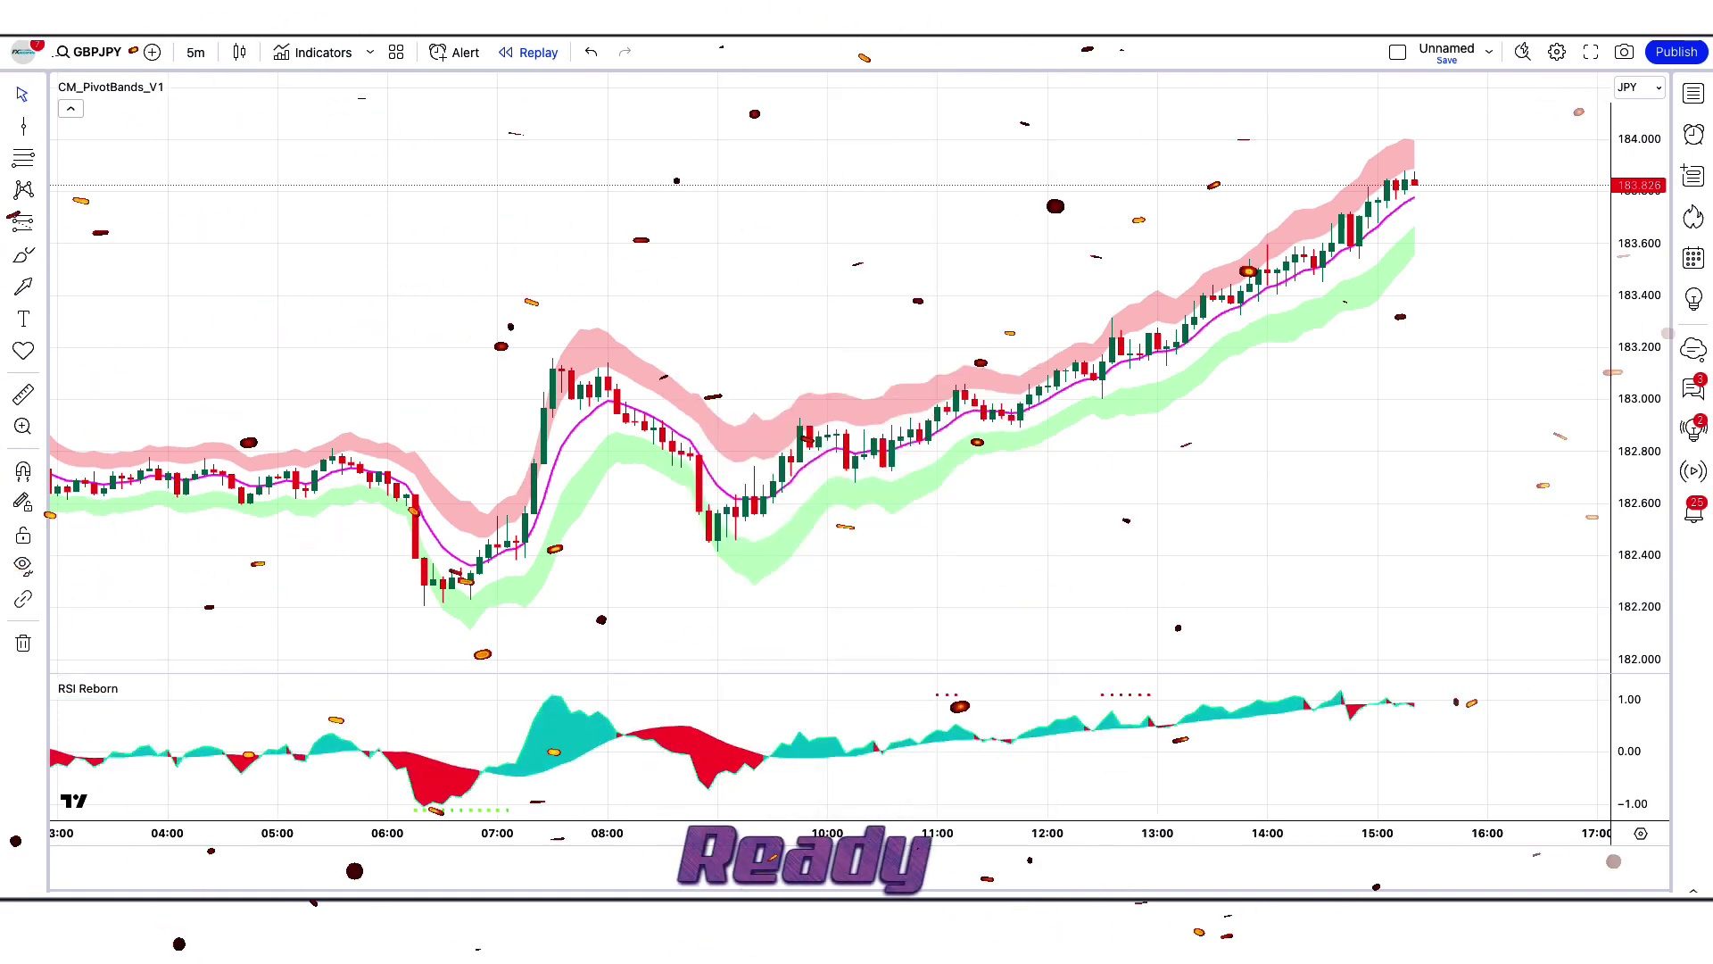